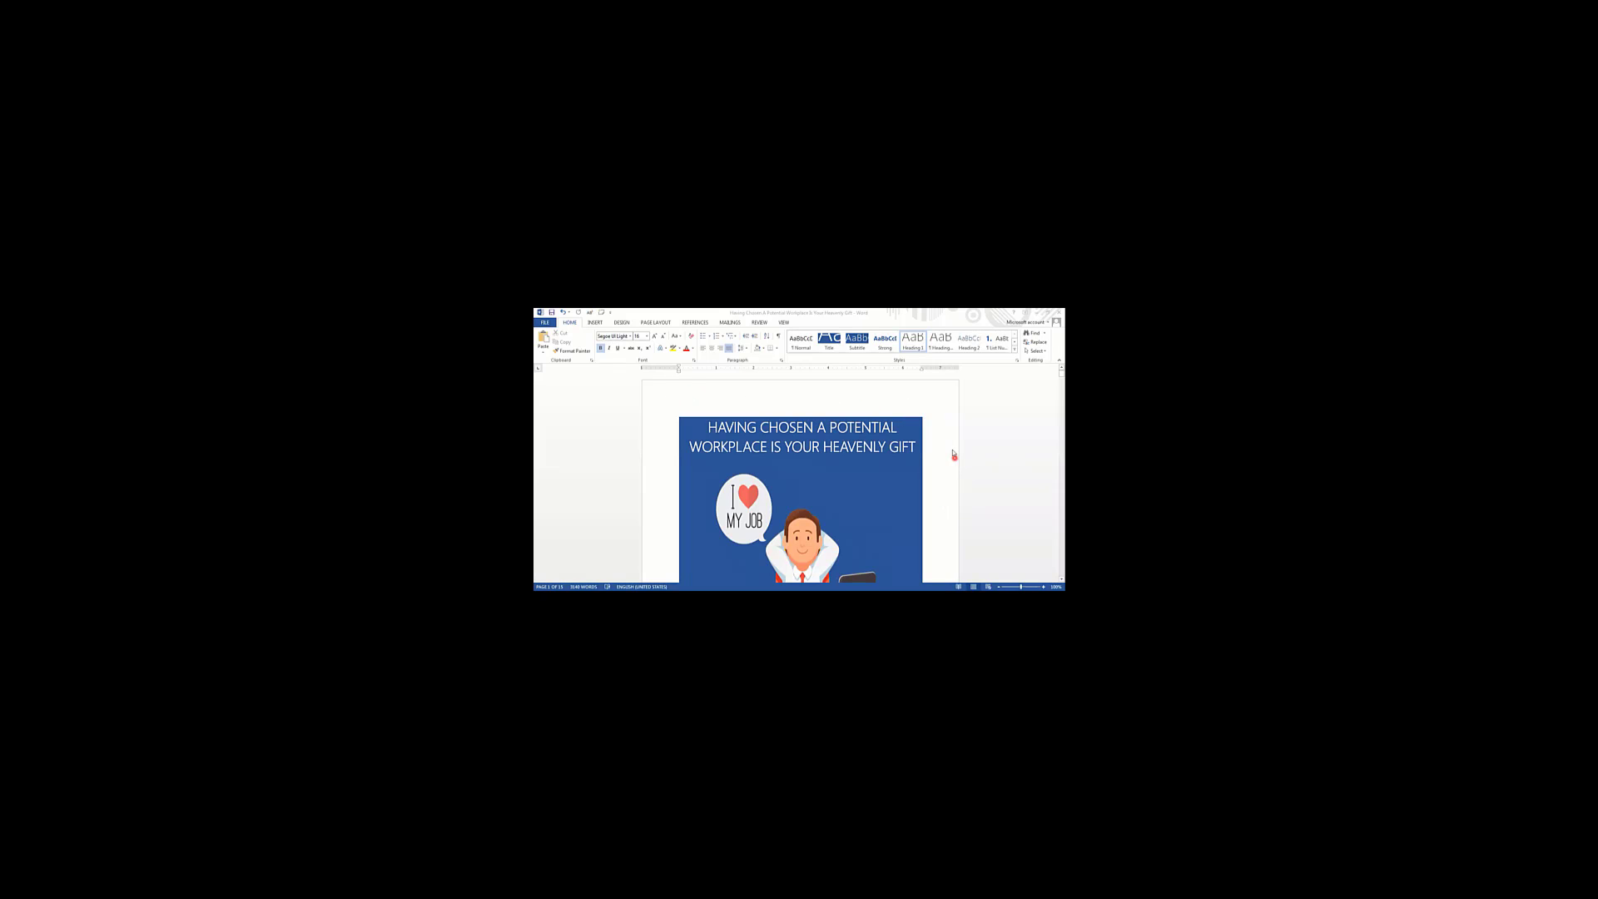
# Scroll down and back up through the Word cover page to review it
pyautogui.scroll(-5, 932, 421)
pyautogui.scroll(-5, 935, 444)
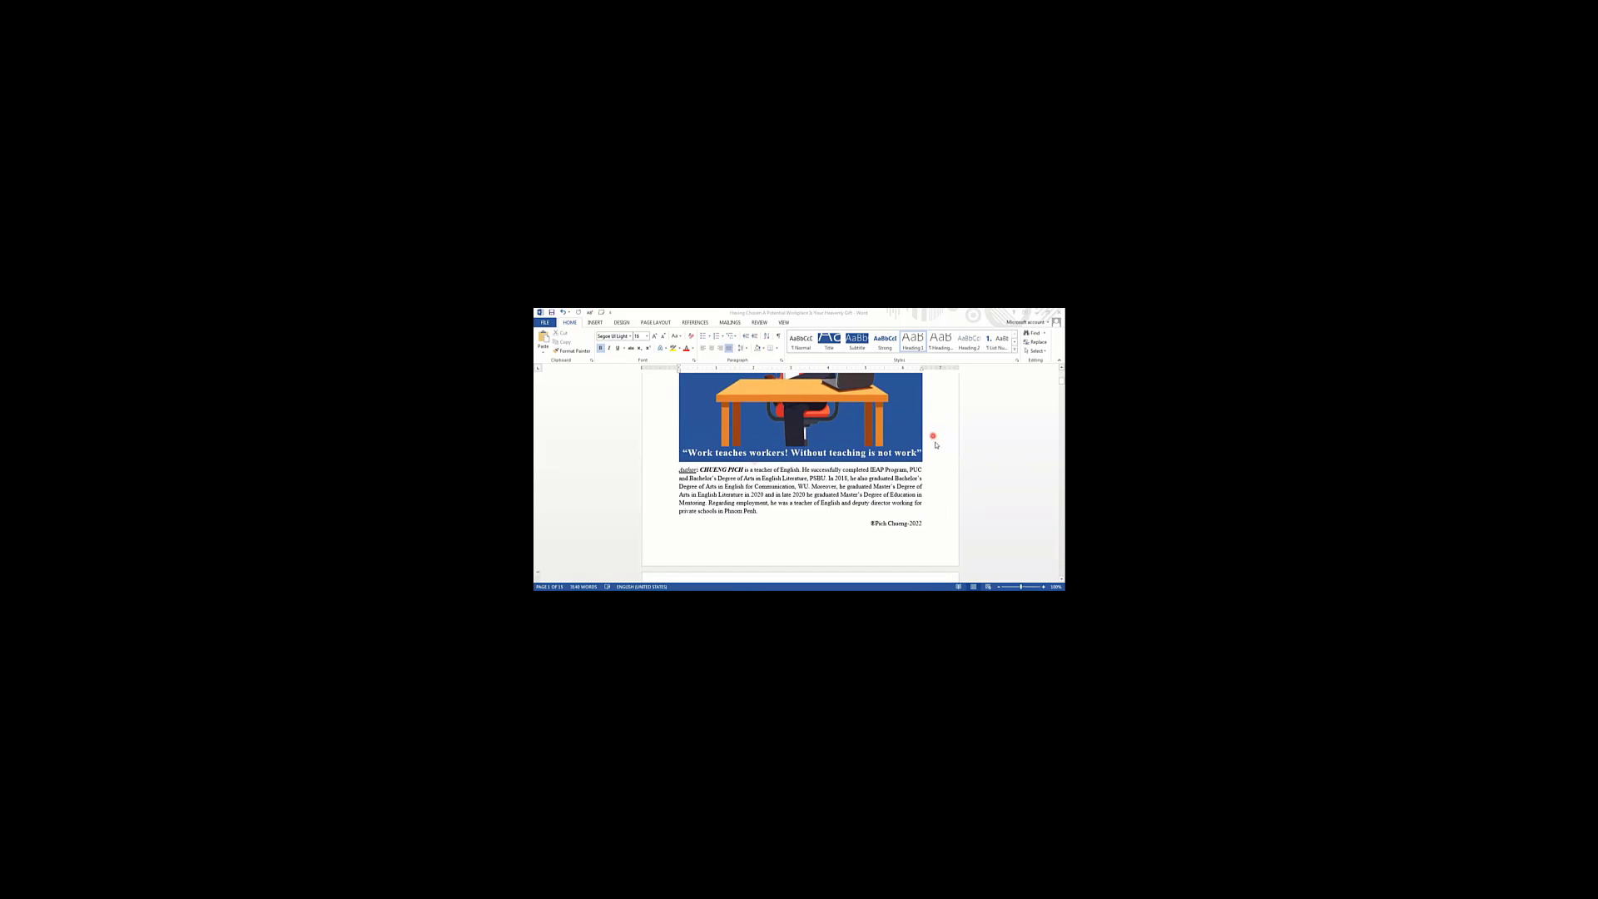
pyautogui.scroll(5, 936, 444)
pyautogui.scroll(5, 937, 443)
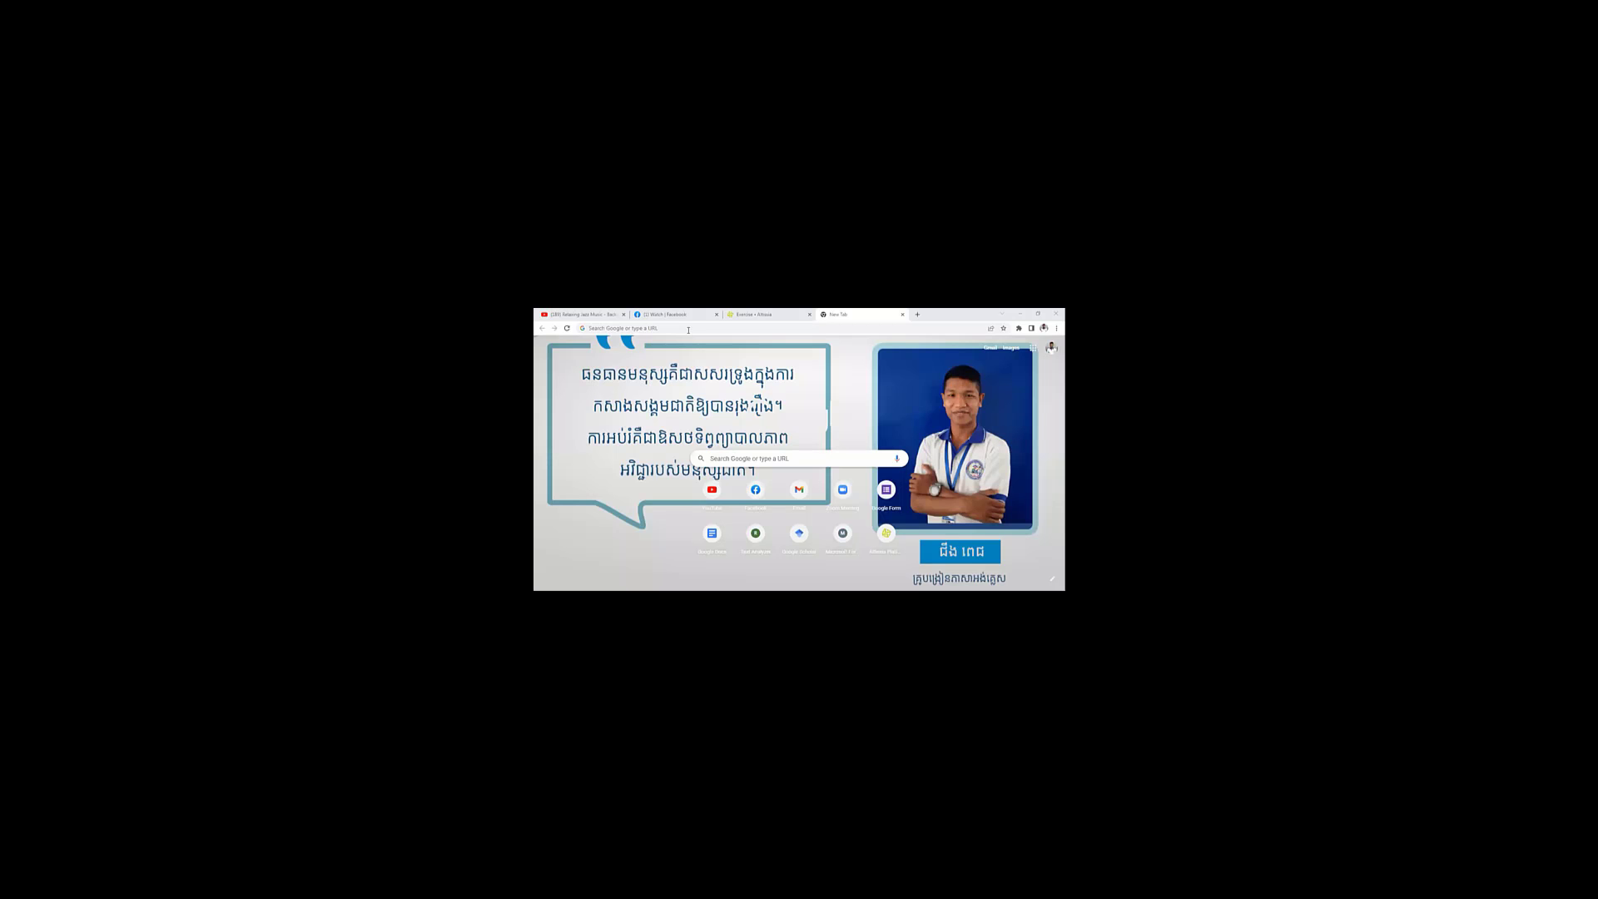
# Search Google for 'Book frame'
pyautogui.click(689, 330)
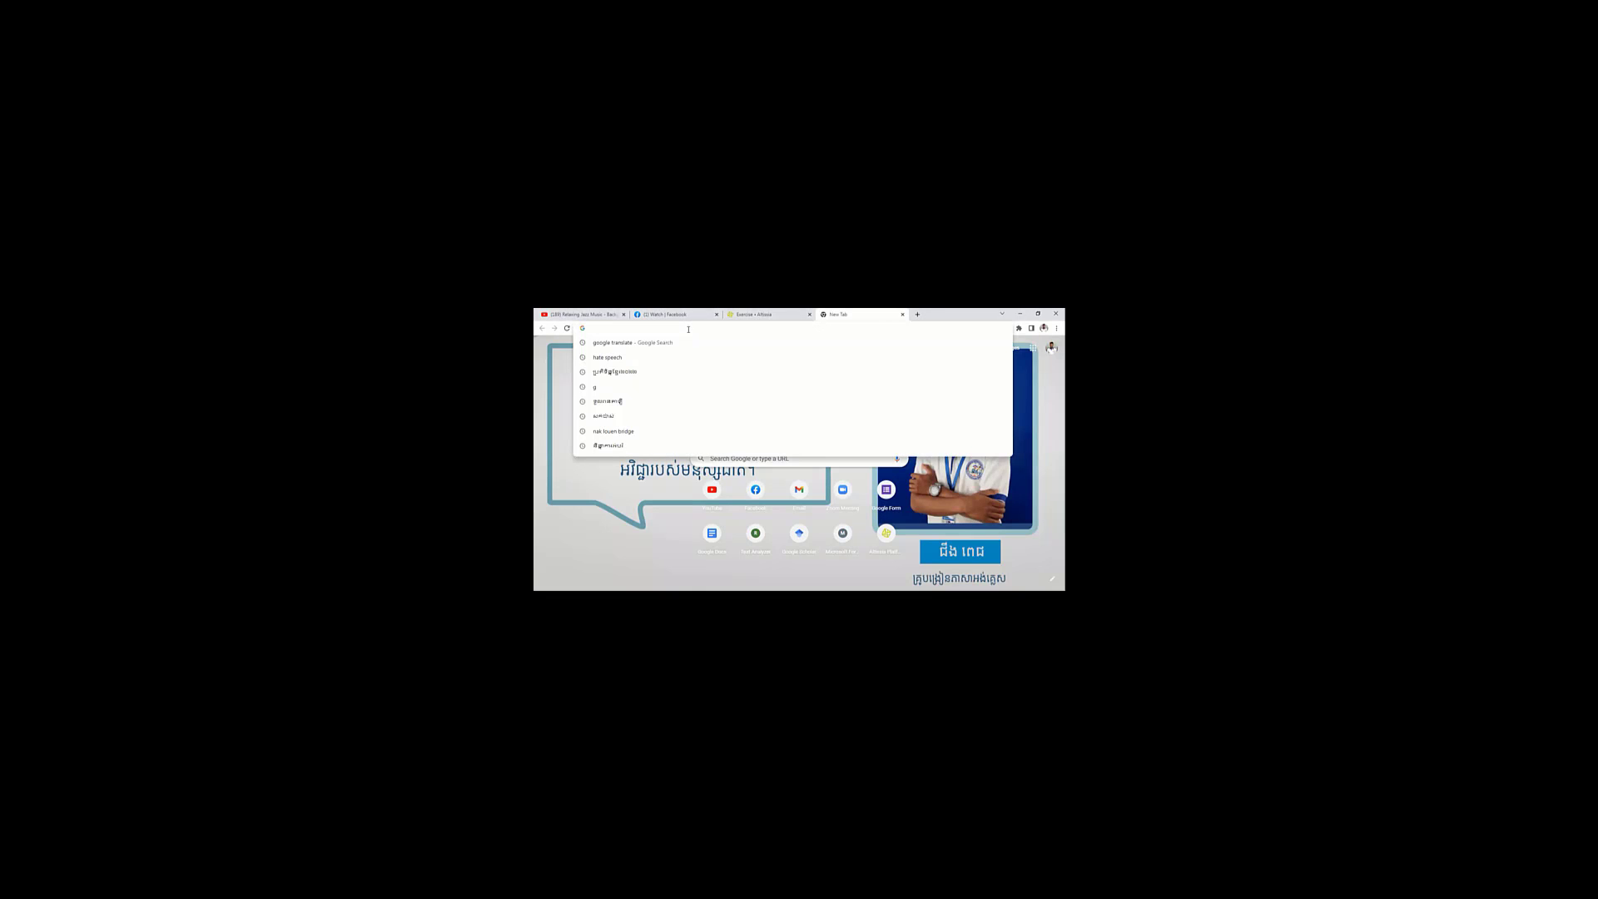
pyautogui.write('B')
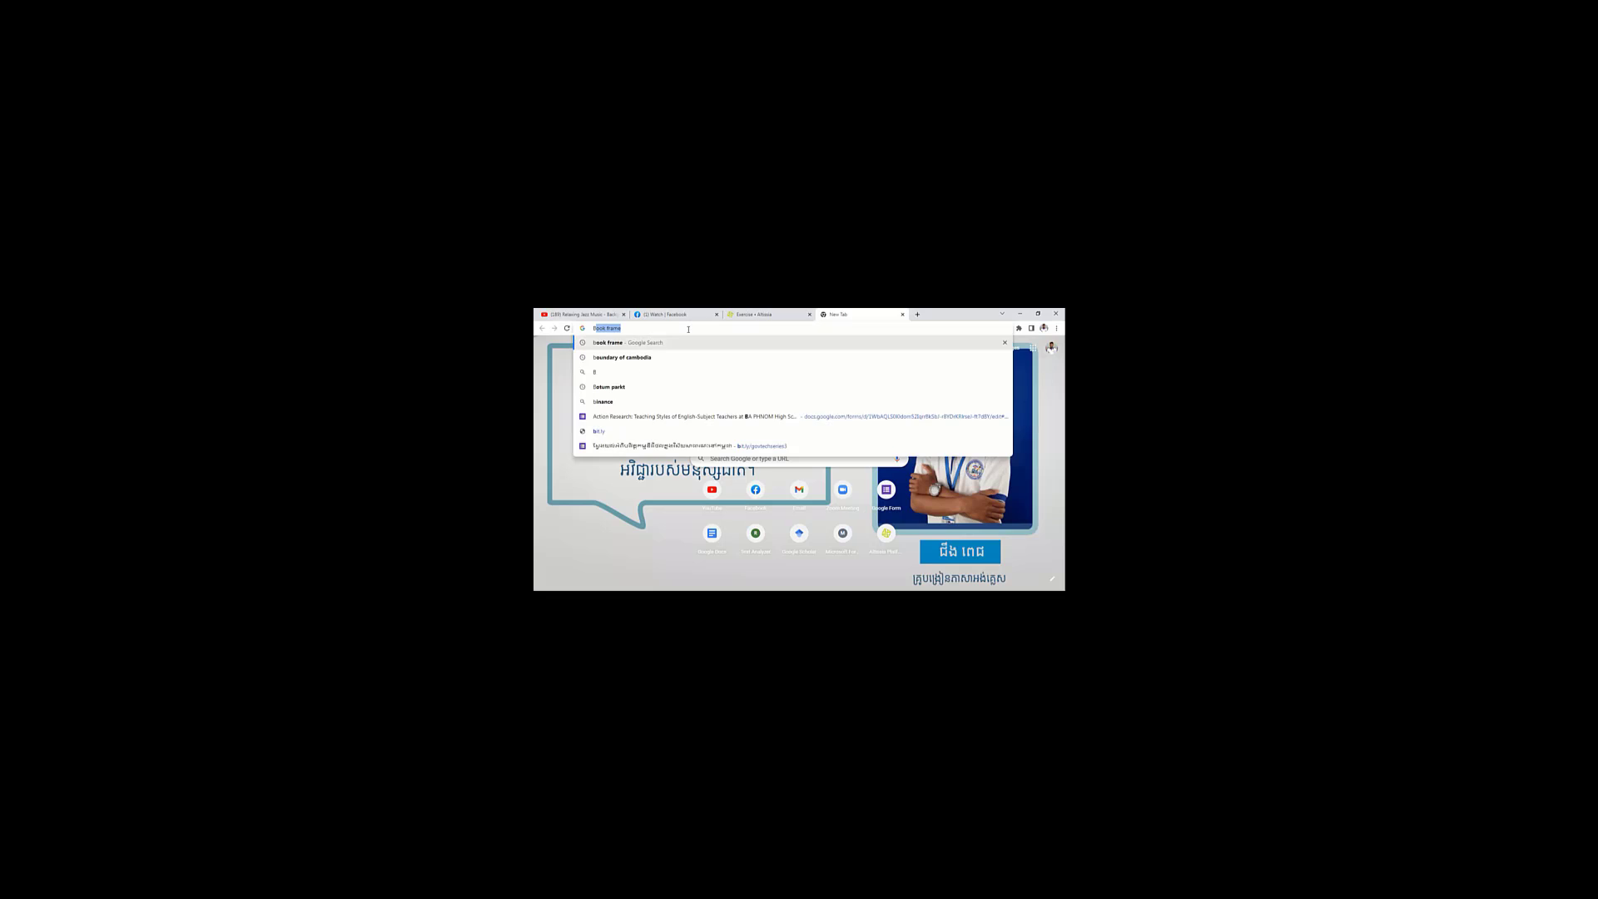
pyautogui.write('ook frame')
pyautogui.press('Return')
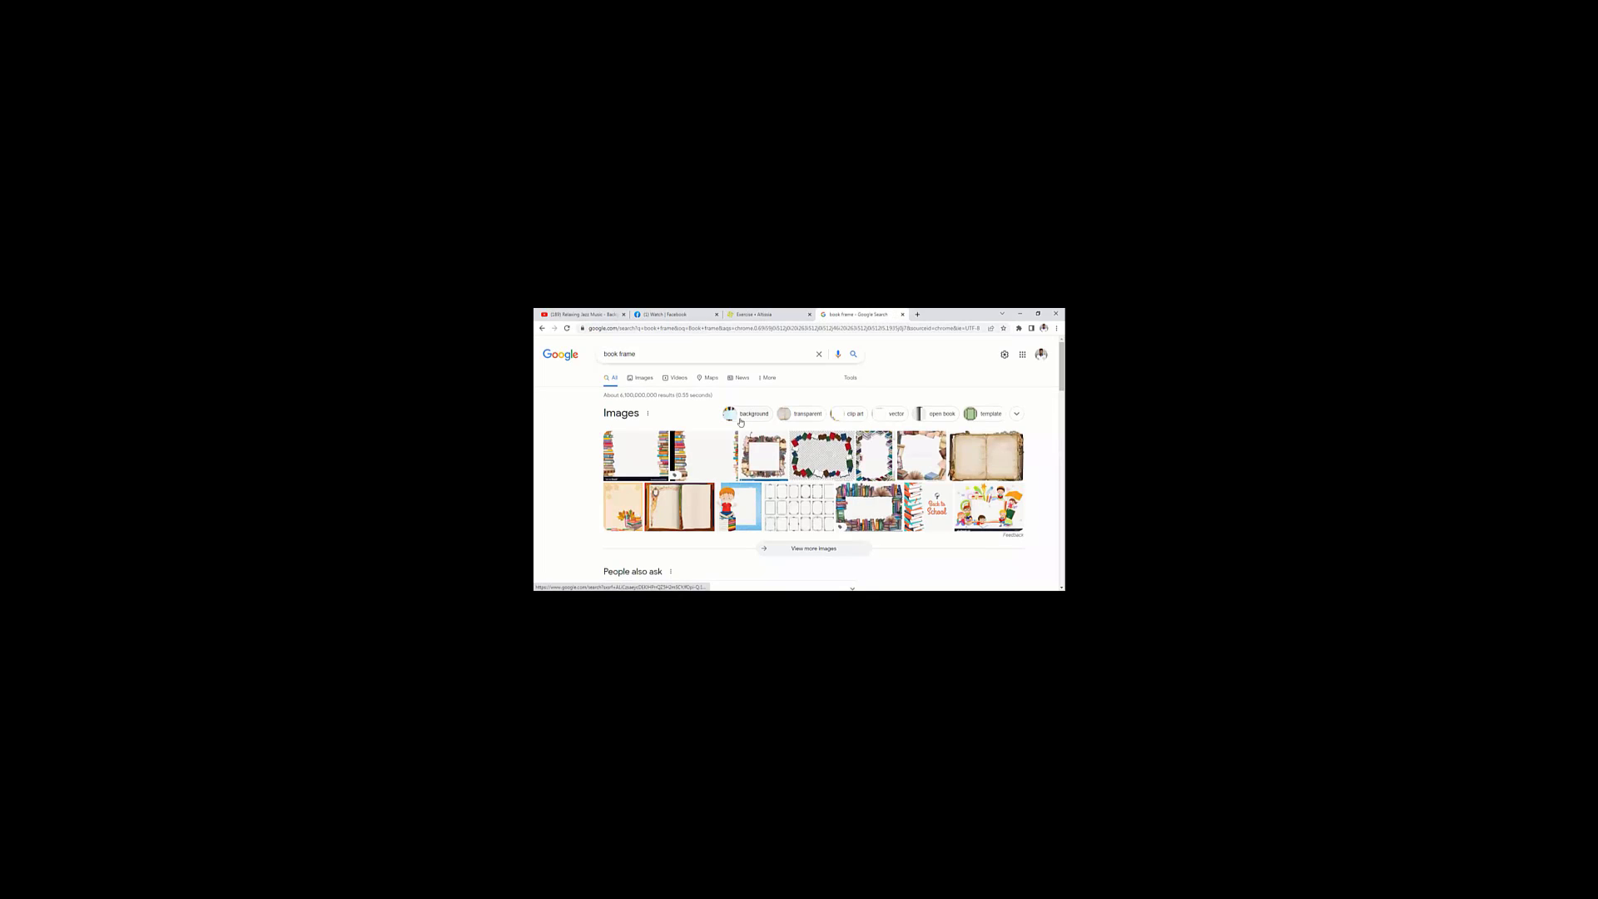
pyautogui.scroll(-3, 743, 421)
pyautogui.scroll(3, 744, 421)
# Switch to image results and scroll through the book frame pictures
pyautogui.click(646, 380)
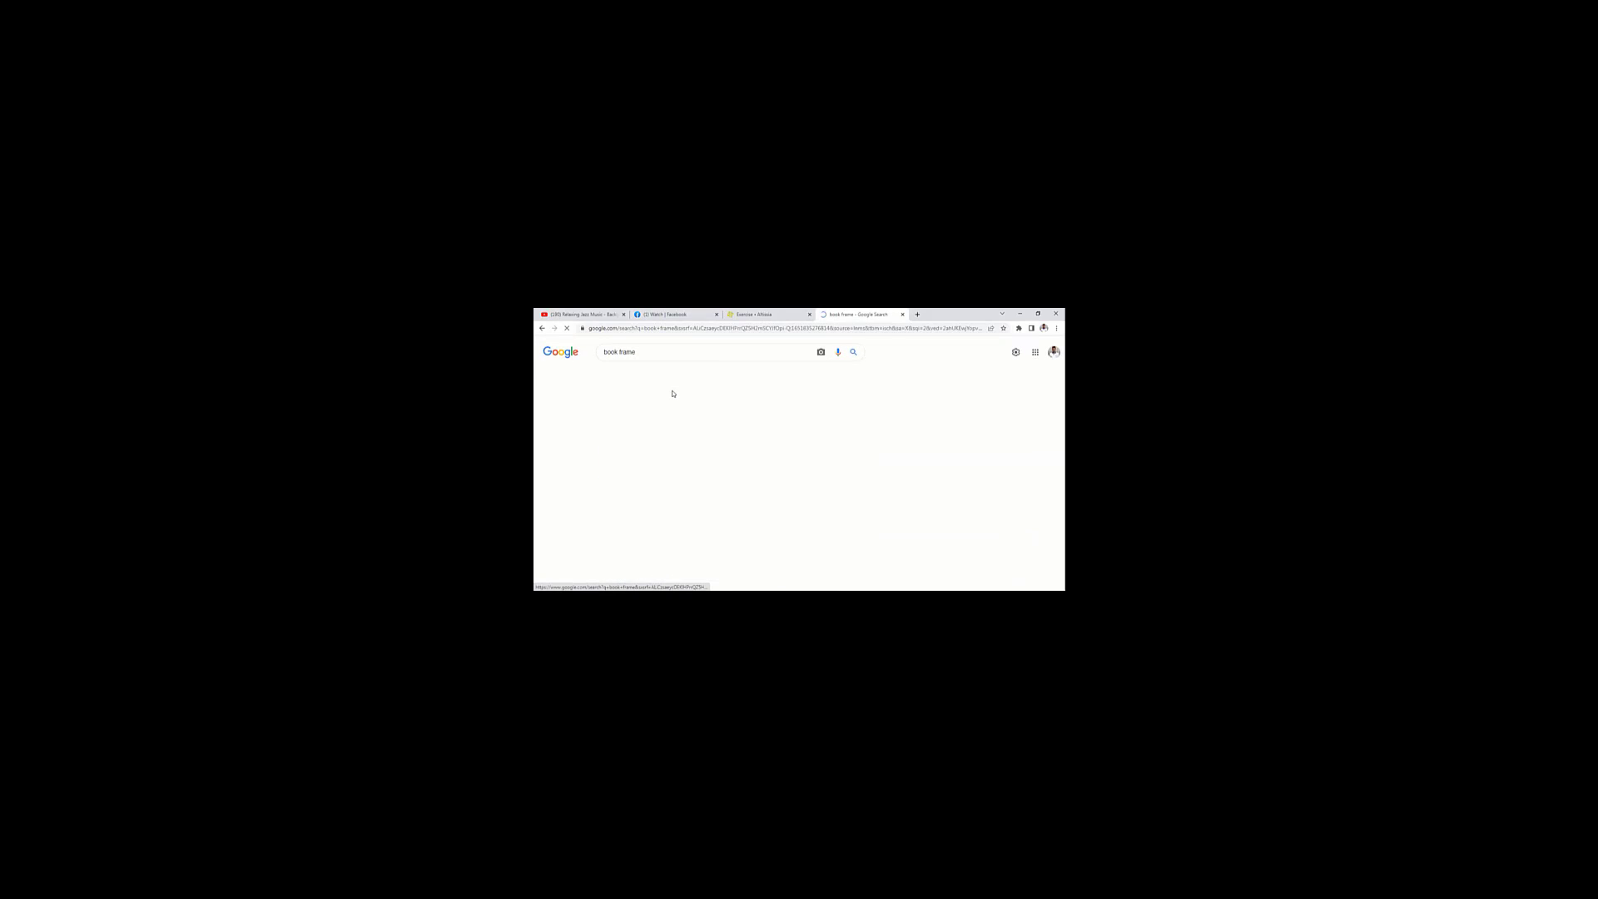
pyautogui.scroll(-5, 771, 427)
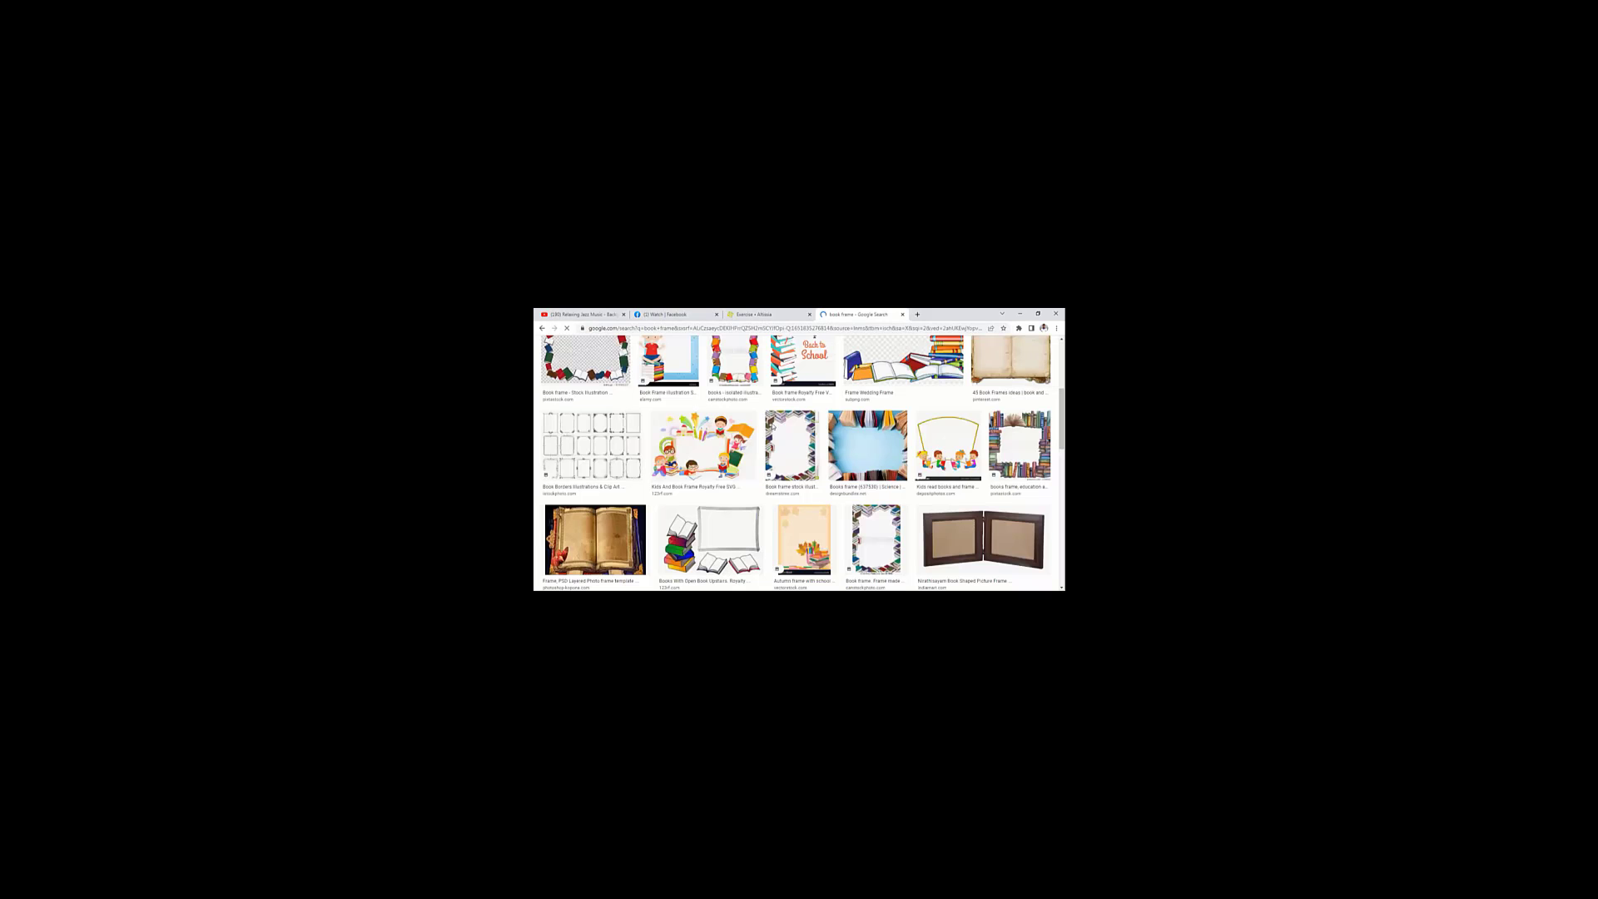
pyautogui.scroll(-3, 772, 427)
pyautogui.scroll(-3, 772, 430)
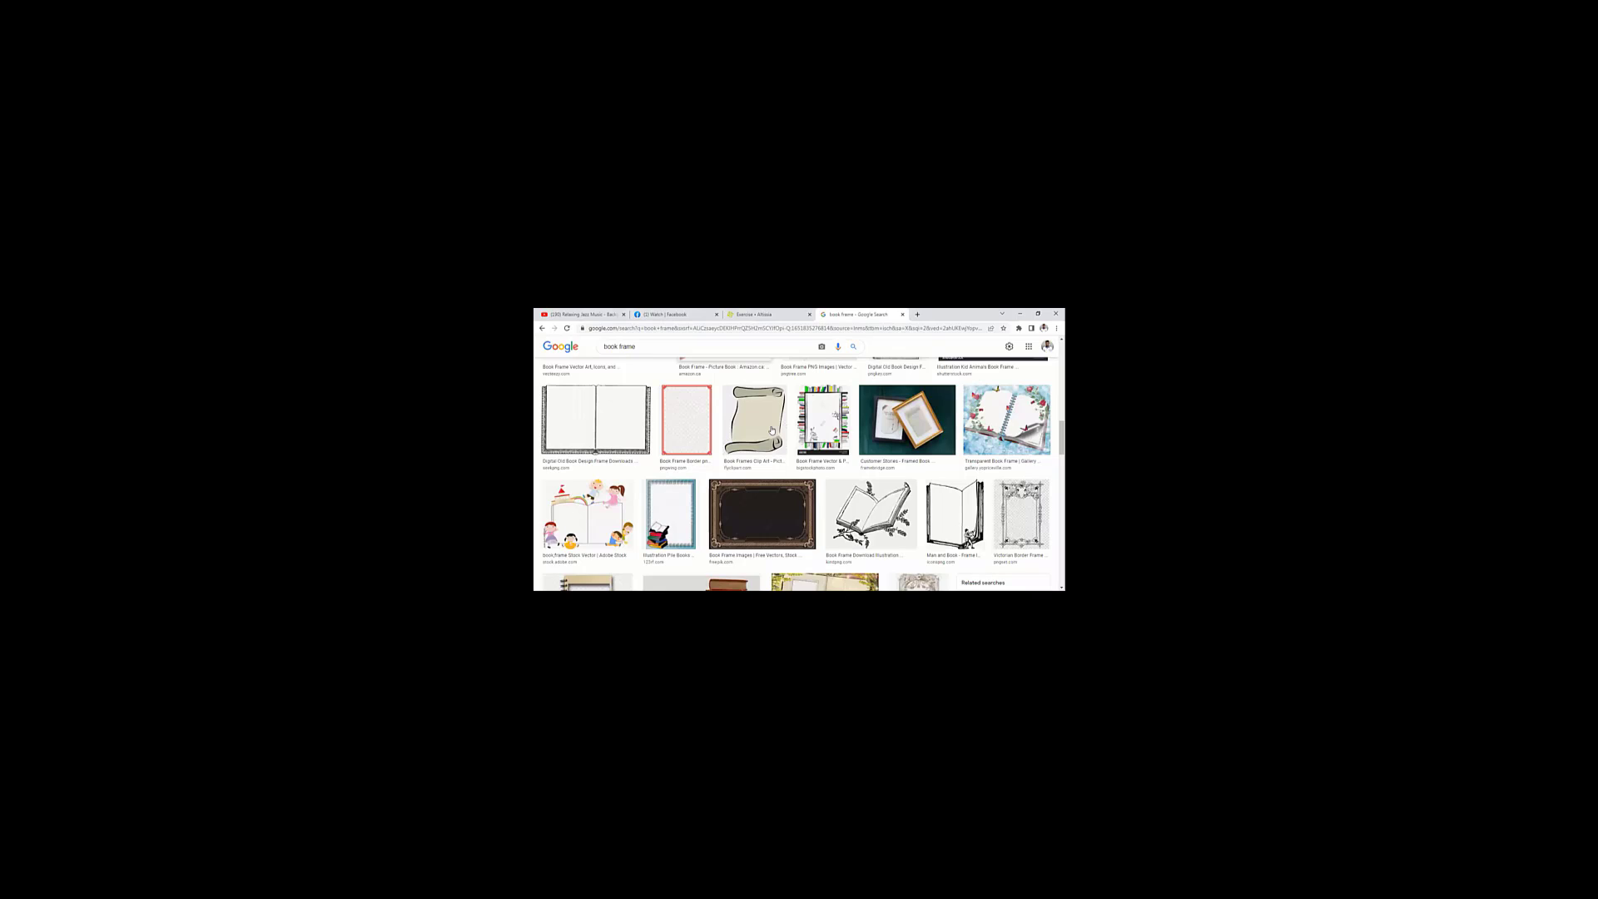
pyautogui.scroll(-2, 772, 431)
pyautogui.scroll(-2, 772, 429)
pyautogui.scroll(-2, 772, 430)
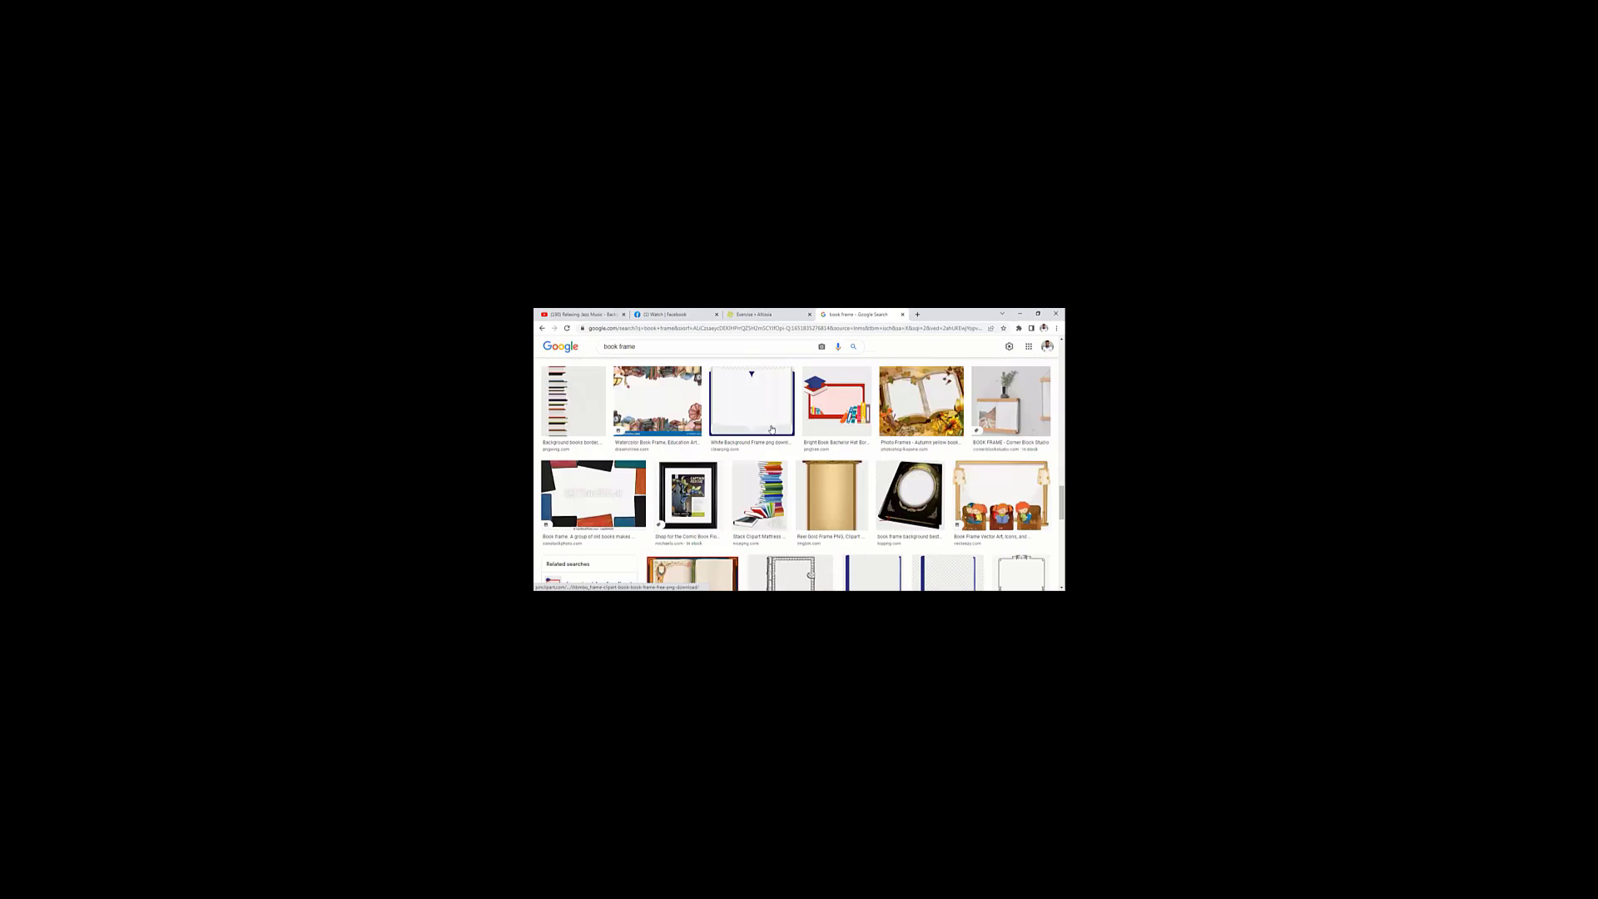
pyautogui.scroll(-2, 807, 441)
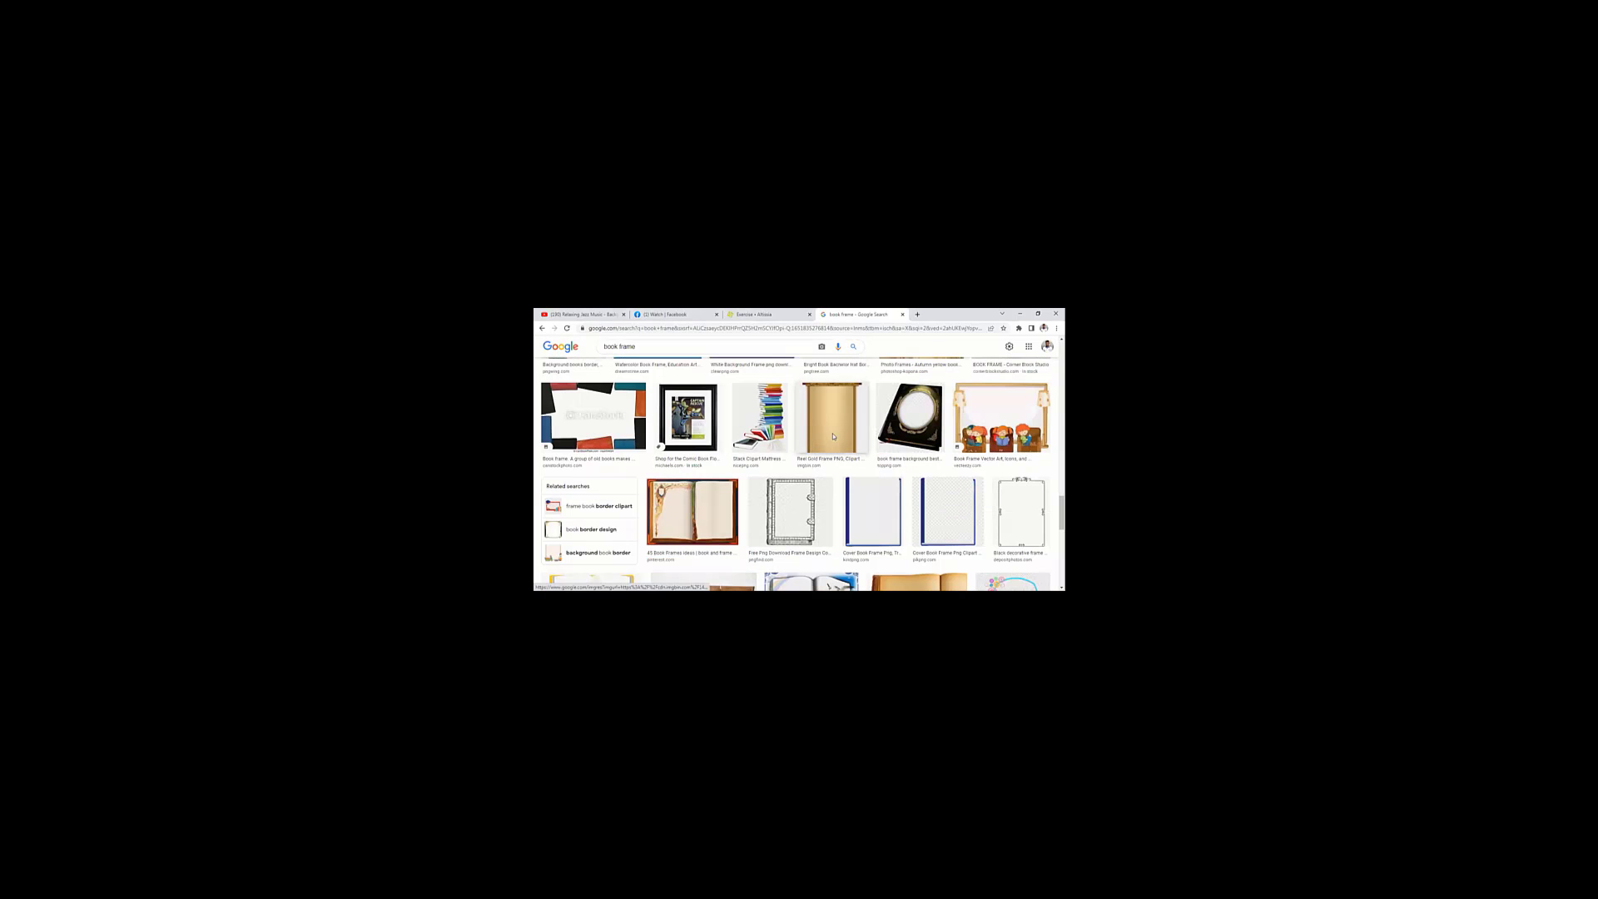
# Open the Frame 11 Golden Brown image and bring up its save options
pyautogui.click(833, 438)
pyautogui.scroll(-5, 926, 474)
pyautogui.scroll(-3, 921, 476)
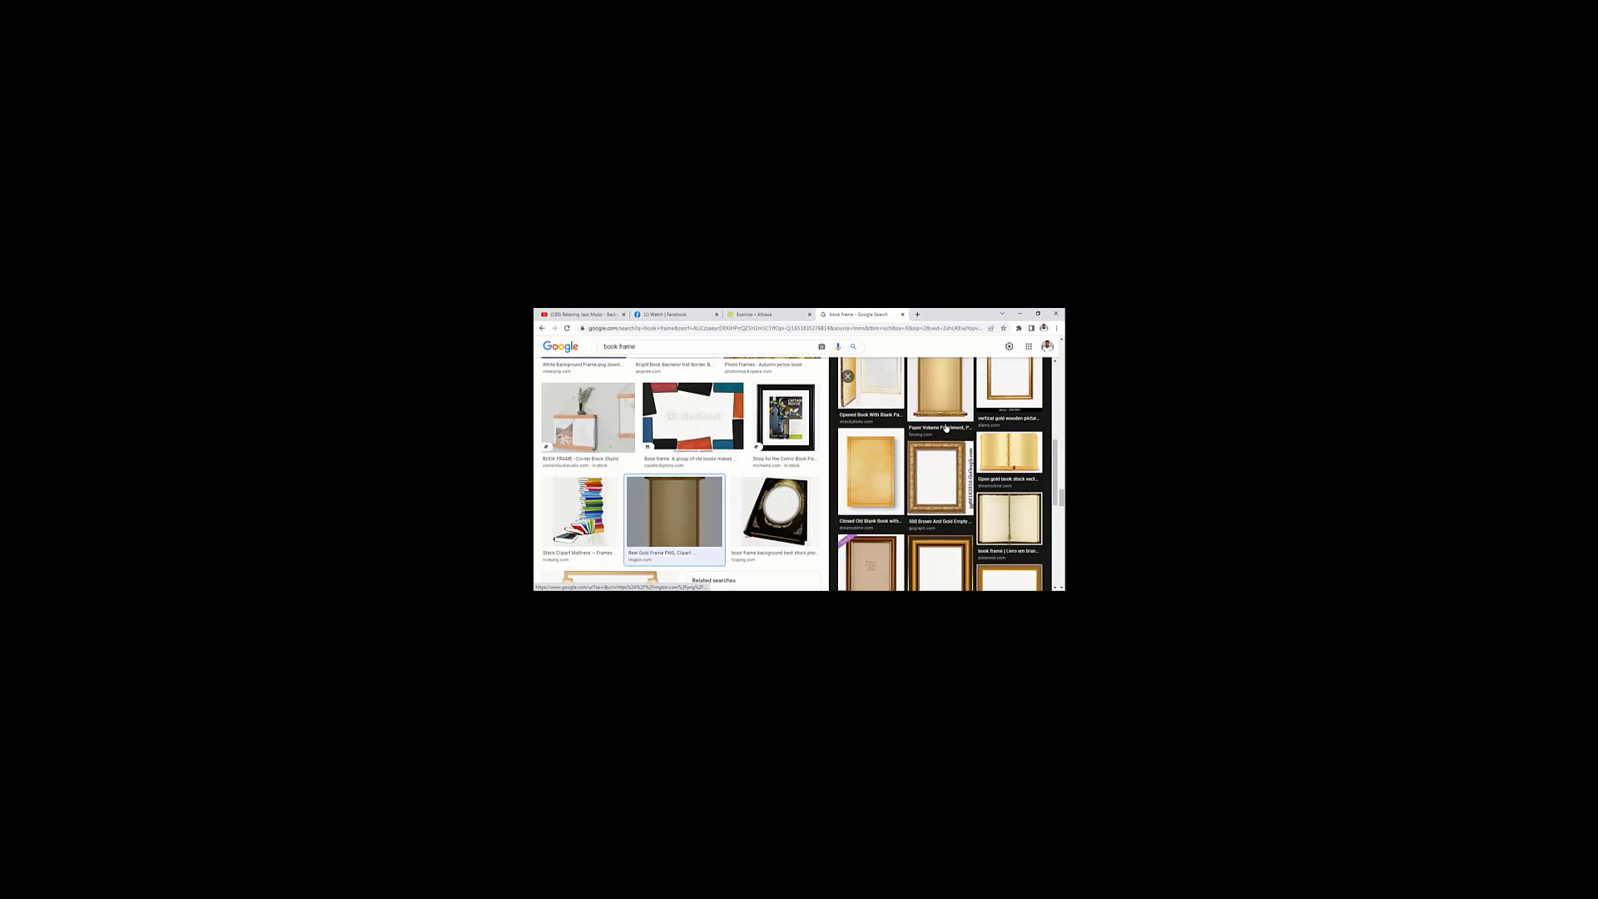
pyautogui.scroll(-5, 888, 436)
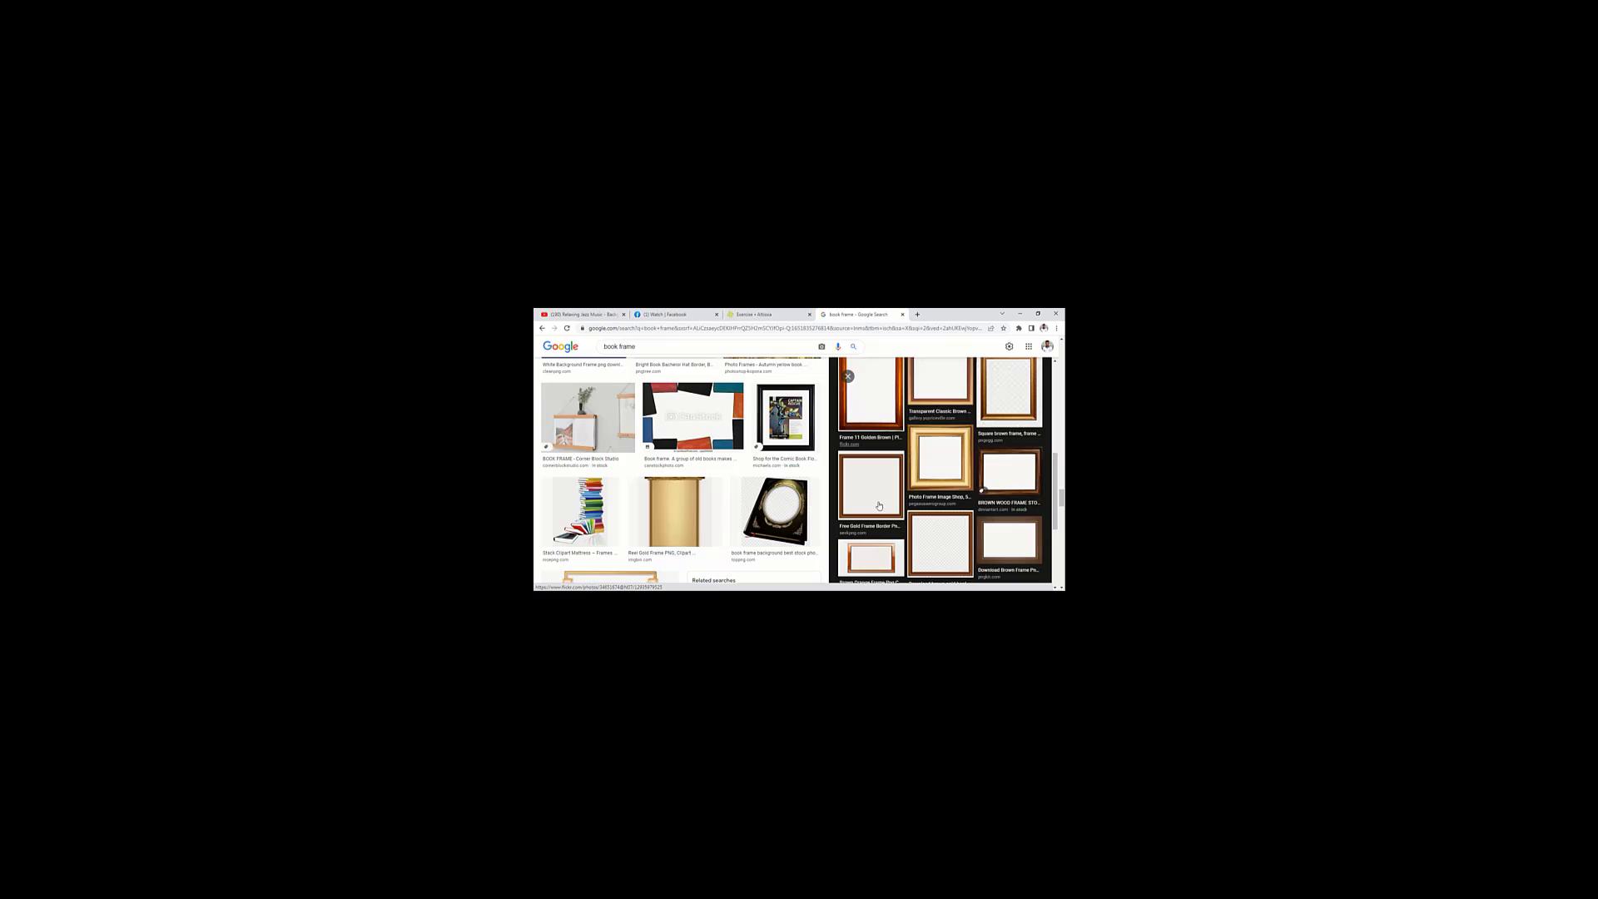
pyautogui.click(890, 442)
pyautogui.rightClick(899, 434)
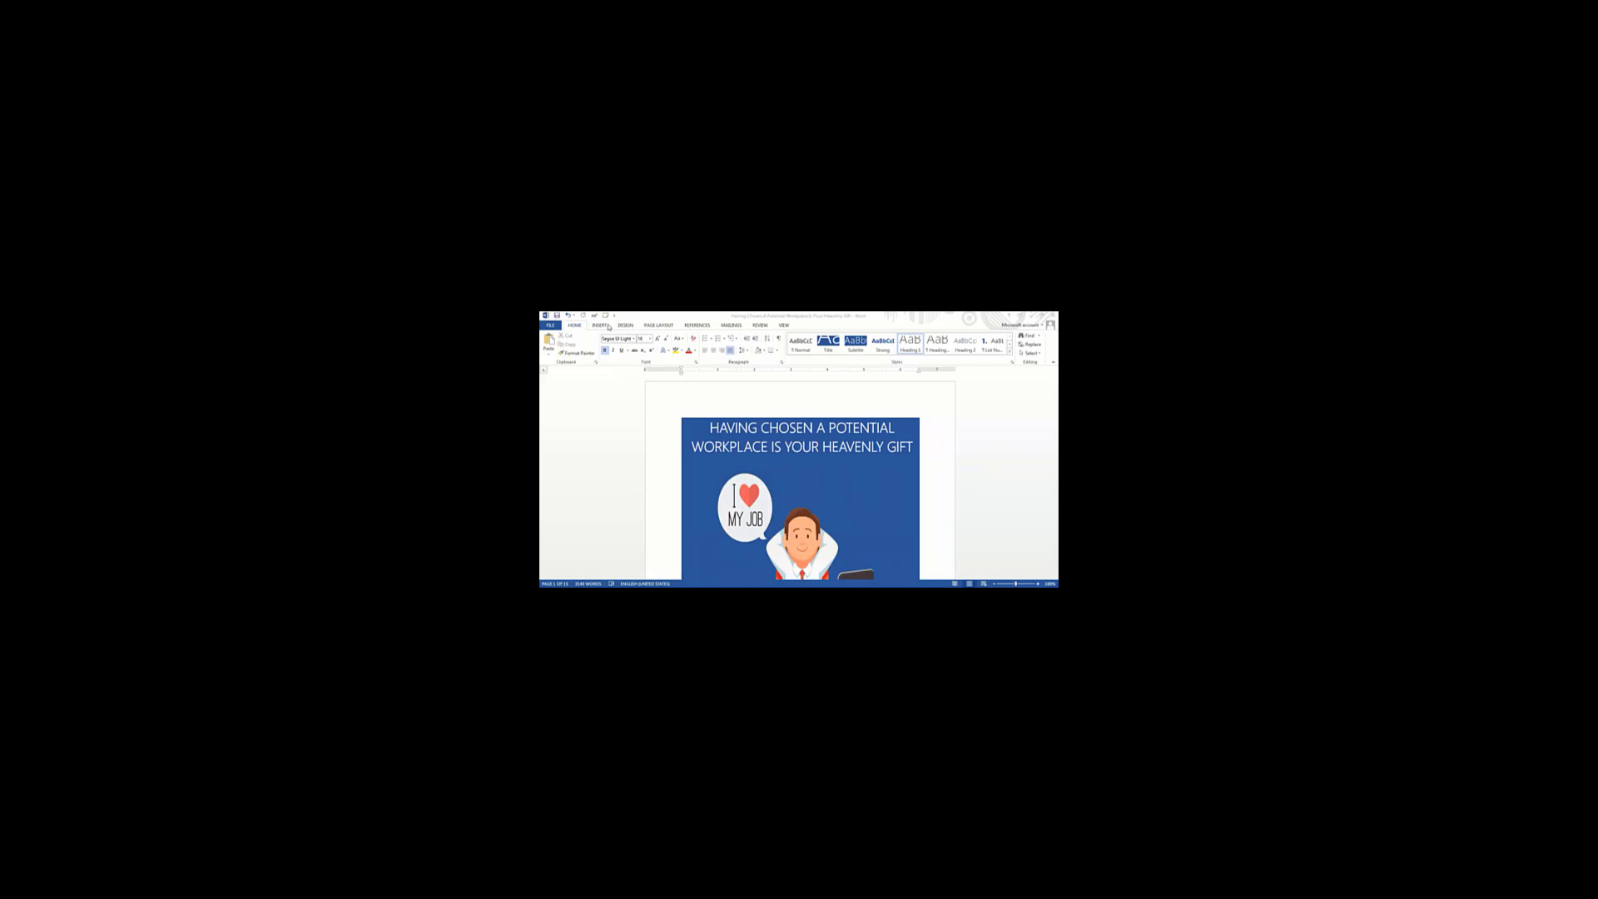
# Insert the saved gold frame picture, move it to the top-left corner and stretch it to the right margin
pyautogui.click(600, 325)
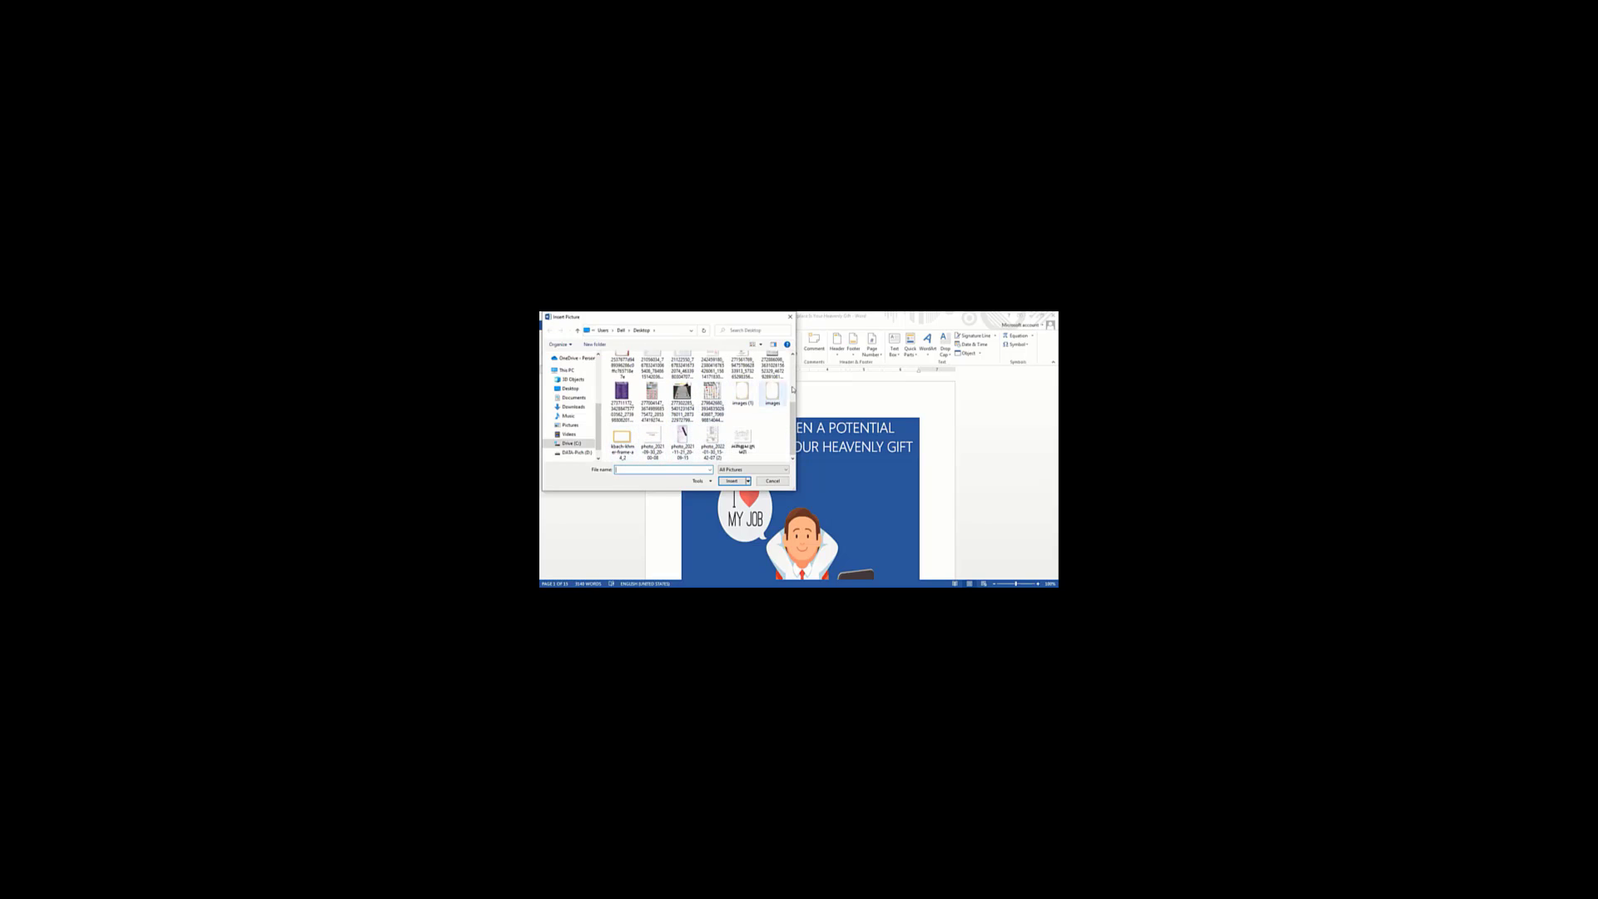
pyautogui.click(729, 482)
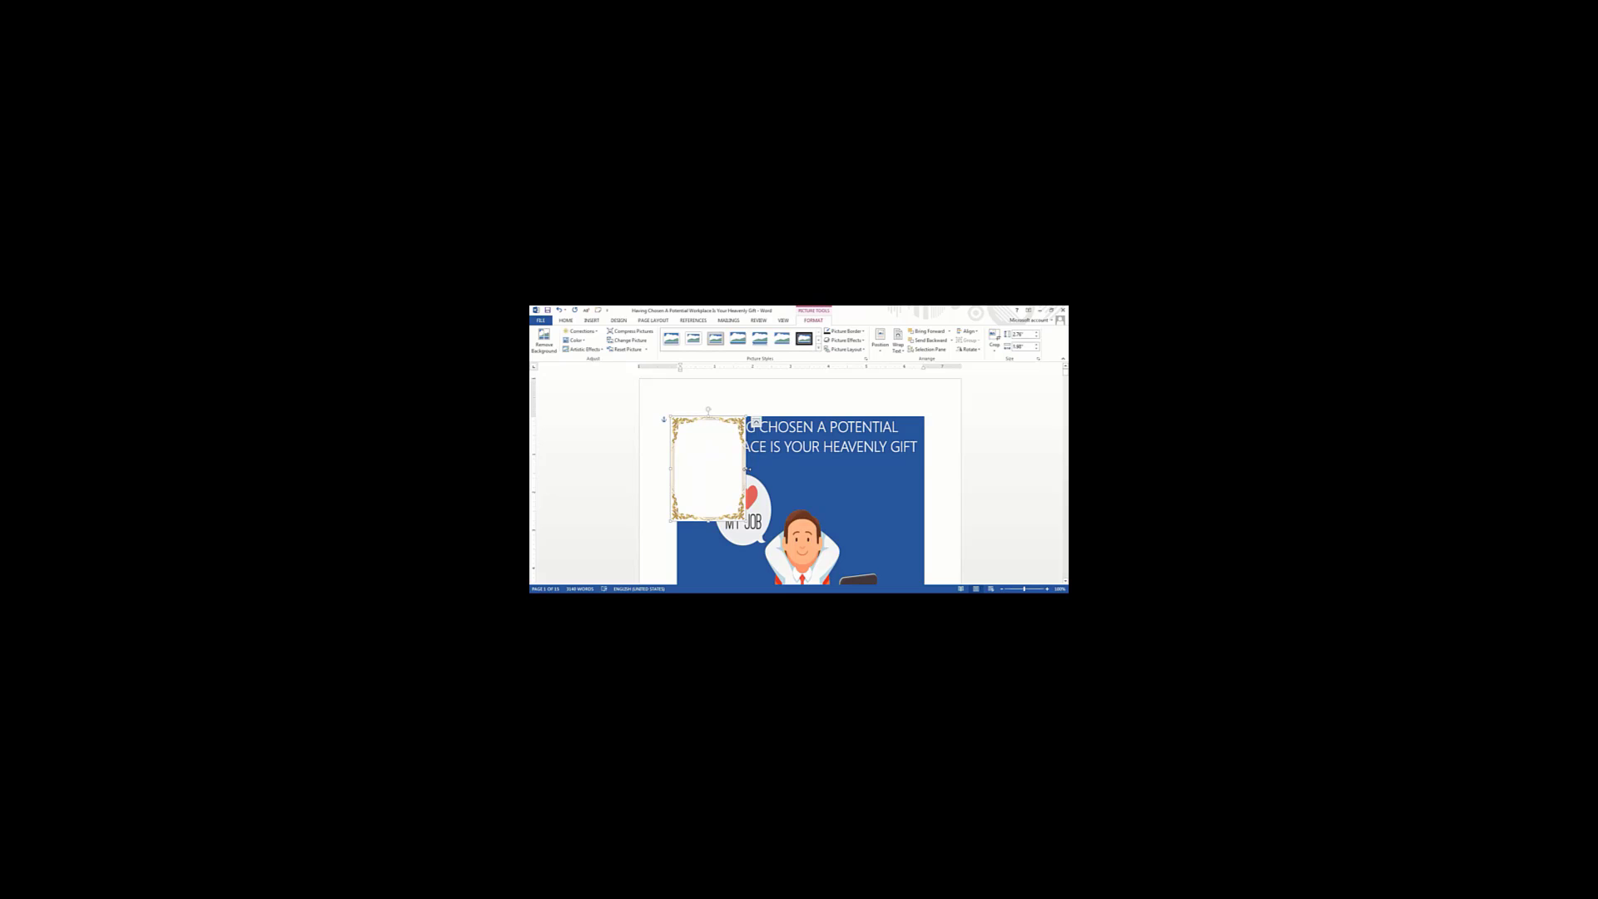
pyautogui.moveTo(746, 469); pyautogui.dragTo(765, 469)
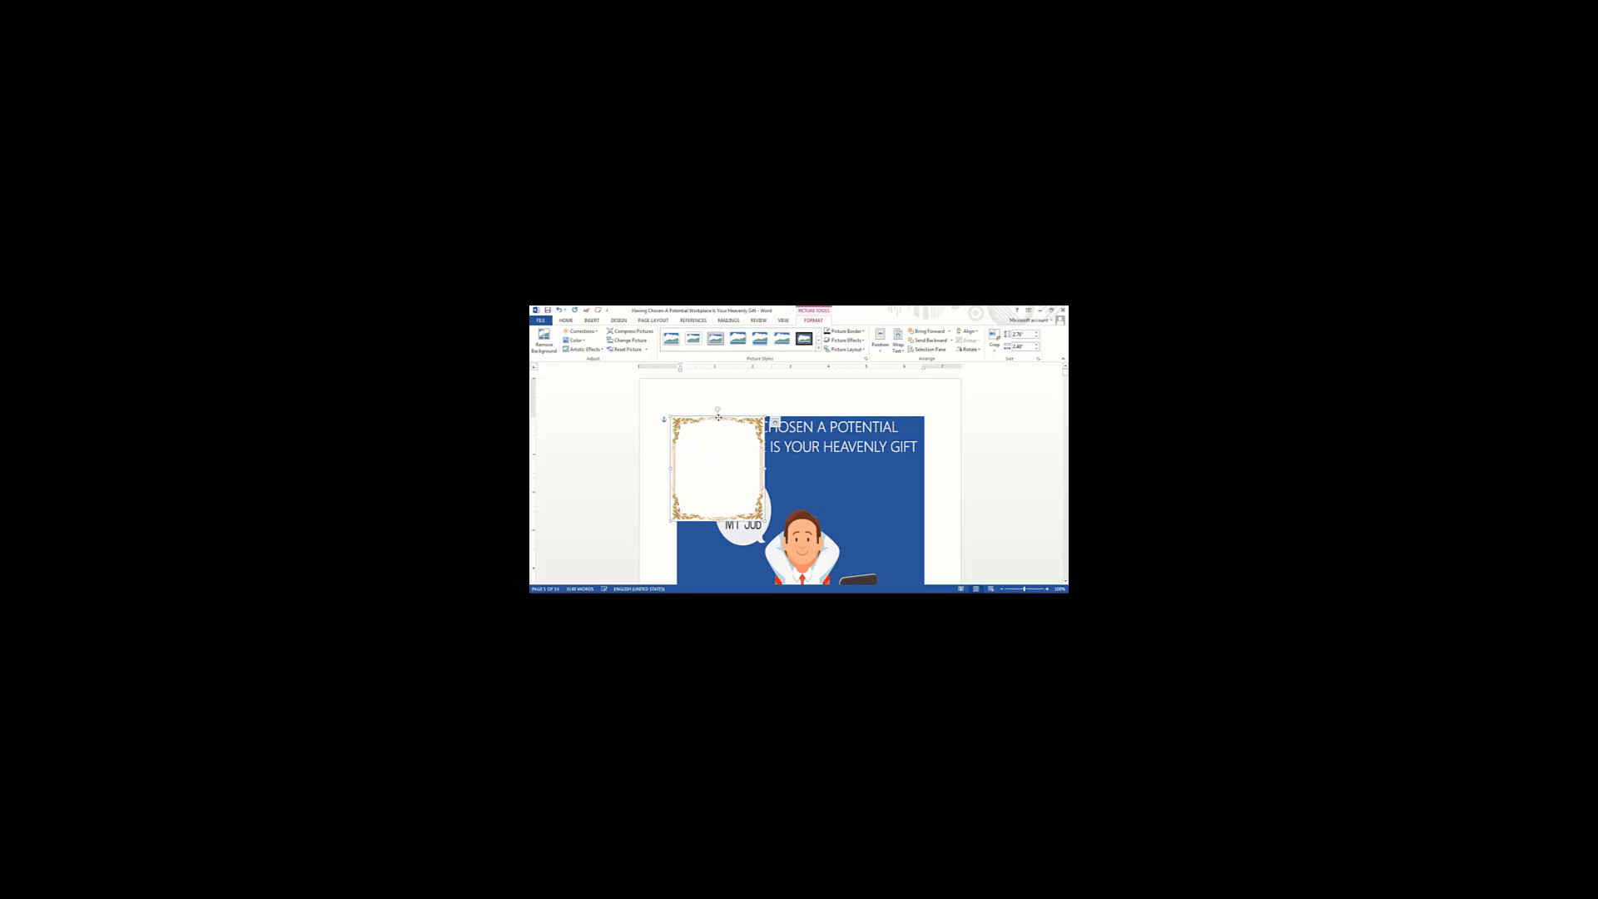
pyautogui.moveTo(718, 416); pyautogui.dragTo(681, 379)
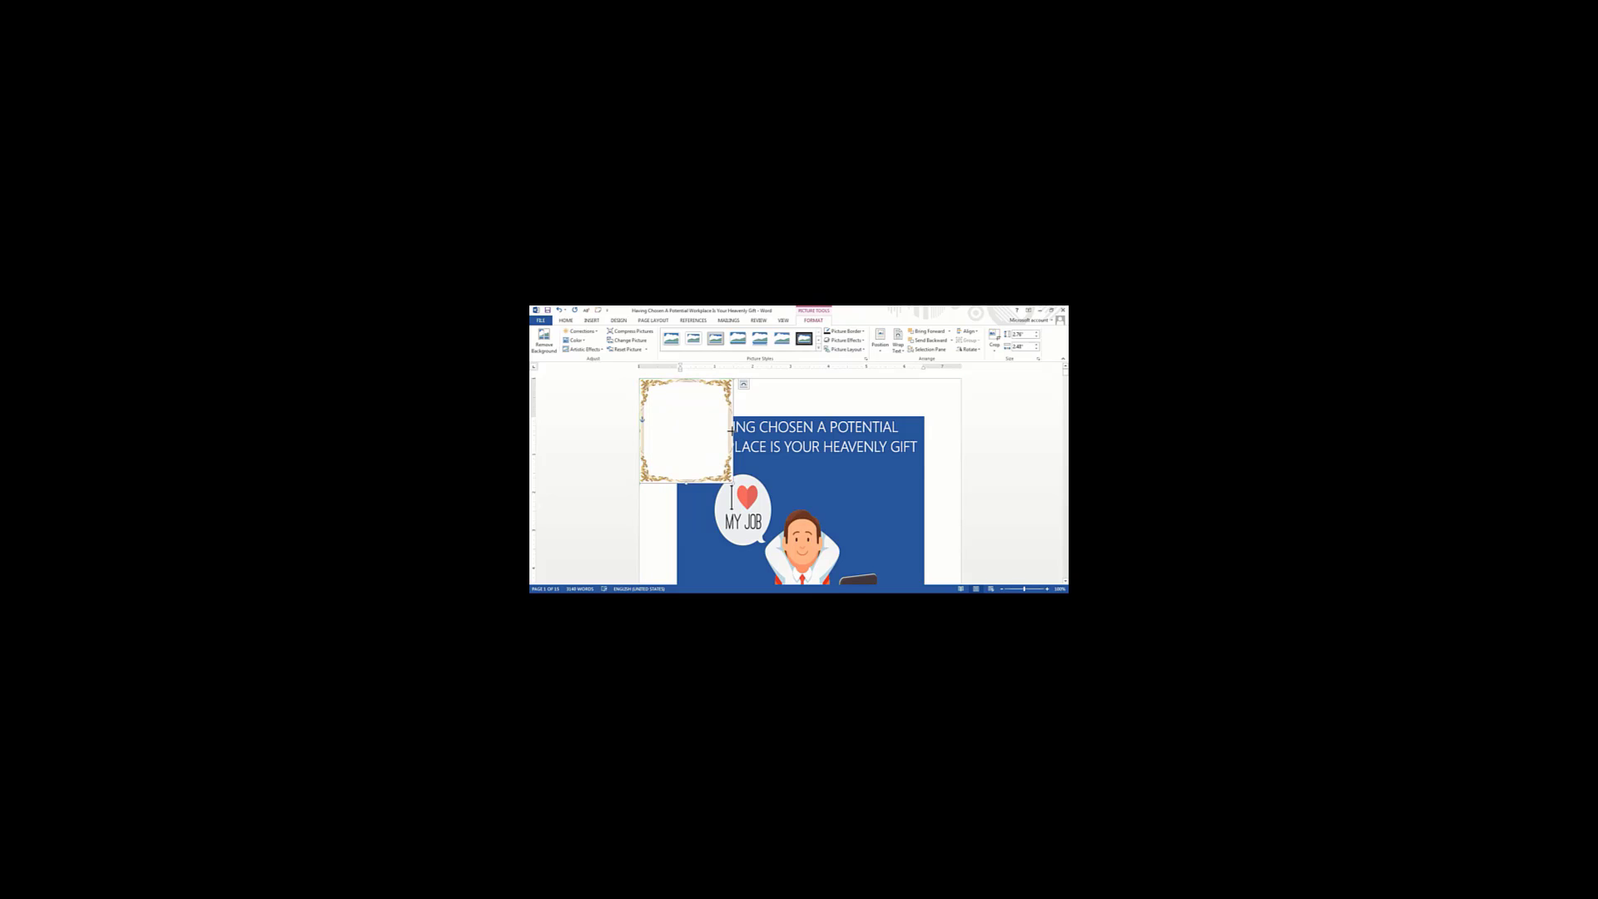
pyautogui.moveTo(731, 431); pyautogui.dragTo(860, 422)
pyautogui.moveTo(957, 421); pyautogui.dragTo(959, 421)
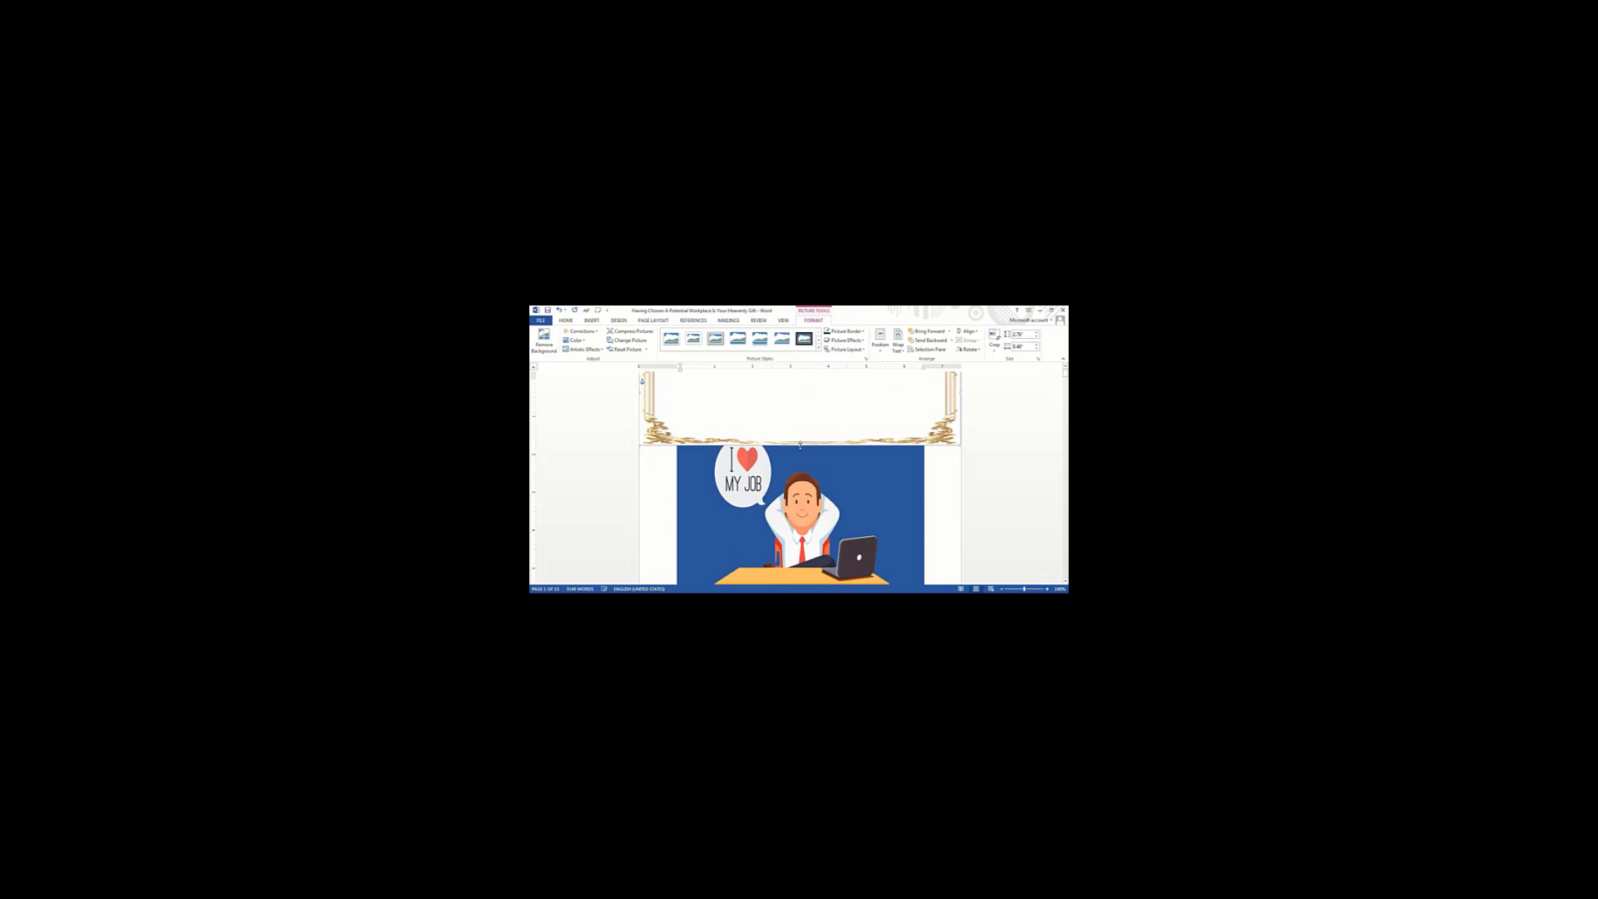
# Stretch the gold frame down so its bottom edge meets the bottom of the page
pyautogui.scroll(-1, 837, 451)
pyautogui.moveTo(800, 446); pyautogui.dragTo(801, 488)
pyautogui.hotkey('ctrl', 'z')
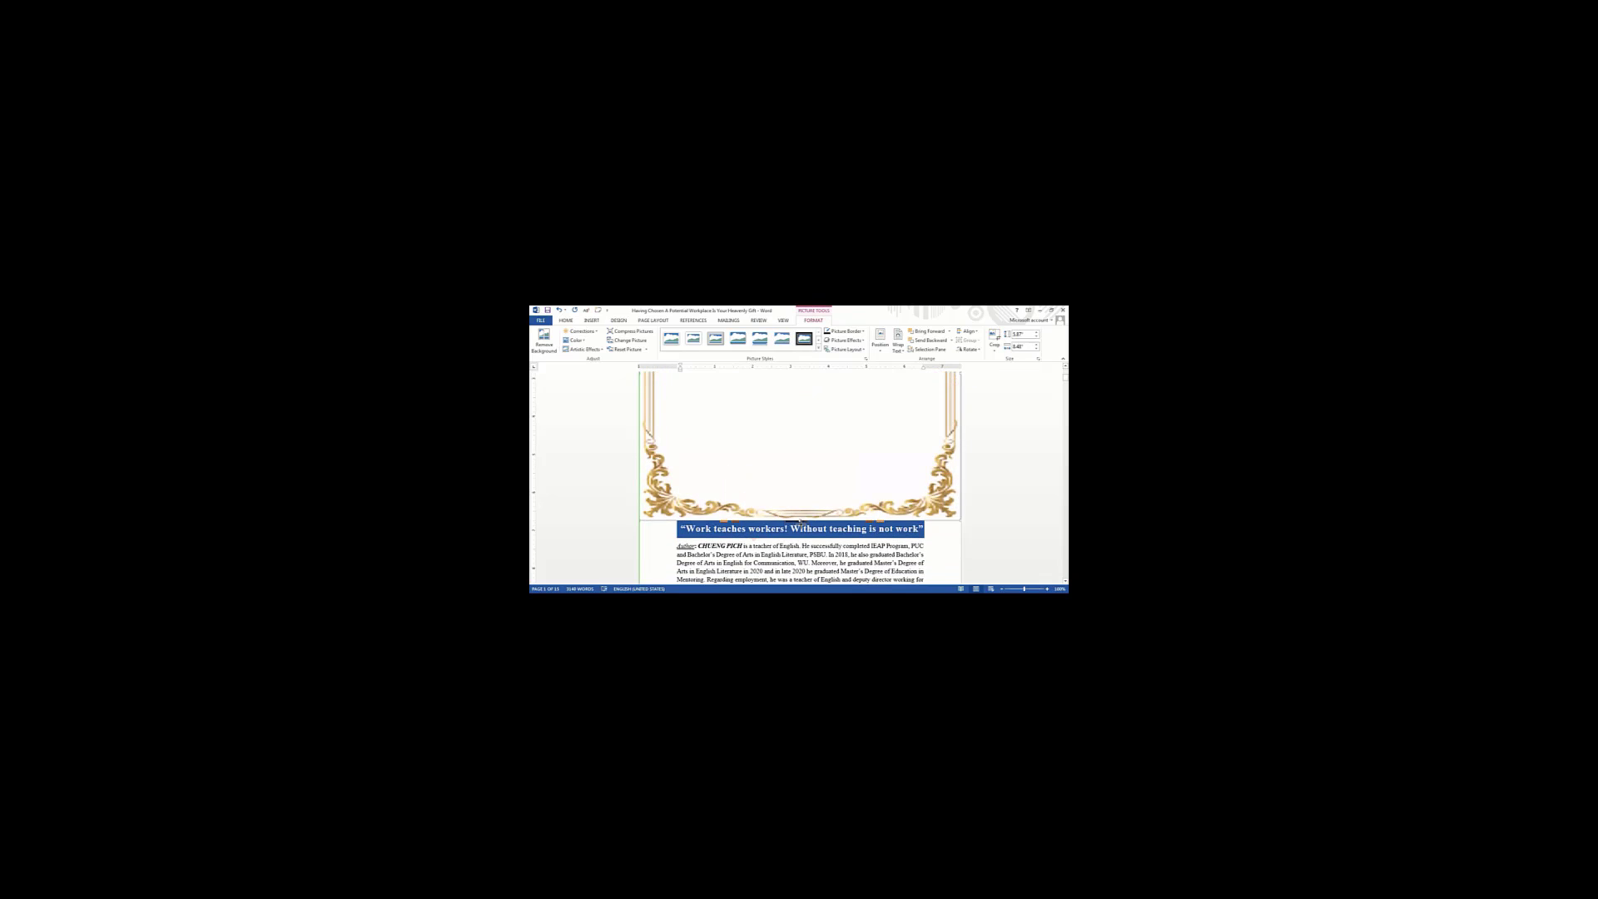
pyautogui.scroll(-3, 791, 483)
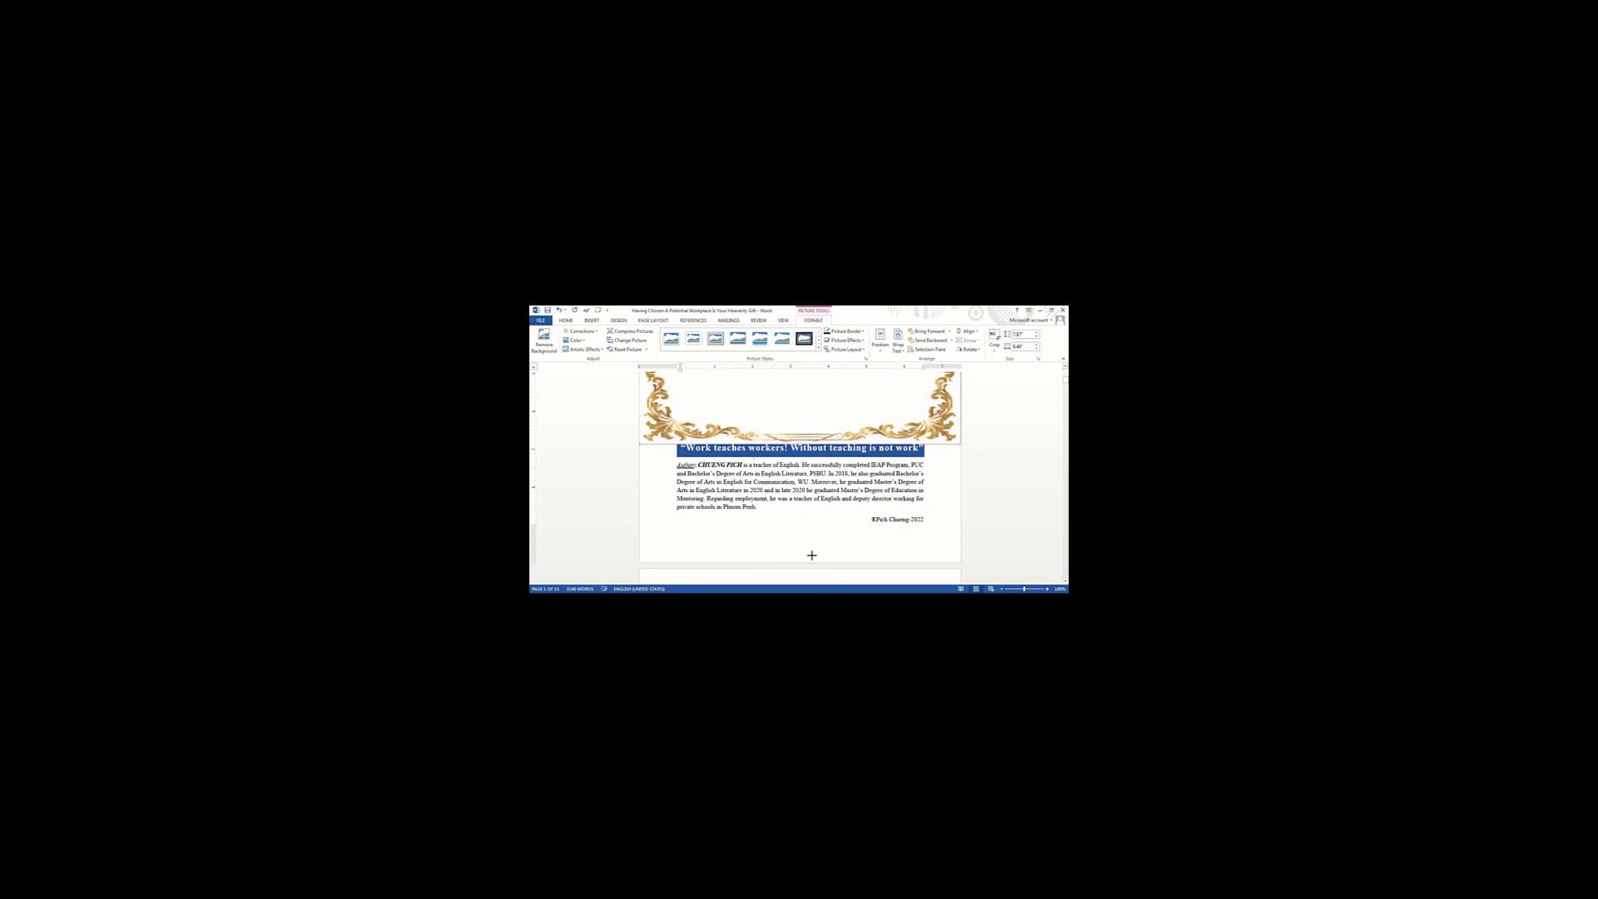
pyautogui.moveTo(812, 555); pyautogui.dragTo(807, 463)
pyautogui.scroll(5, 807, 464)
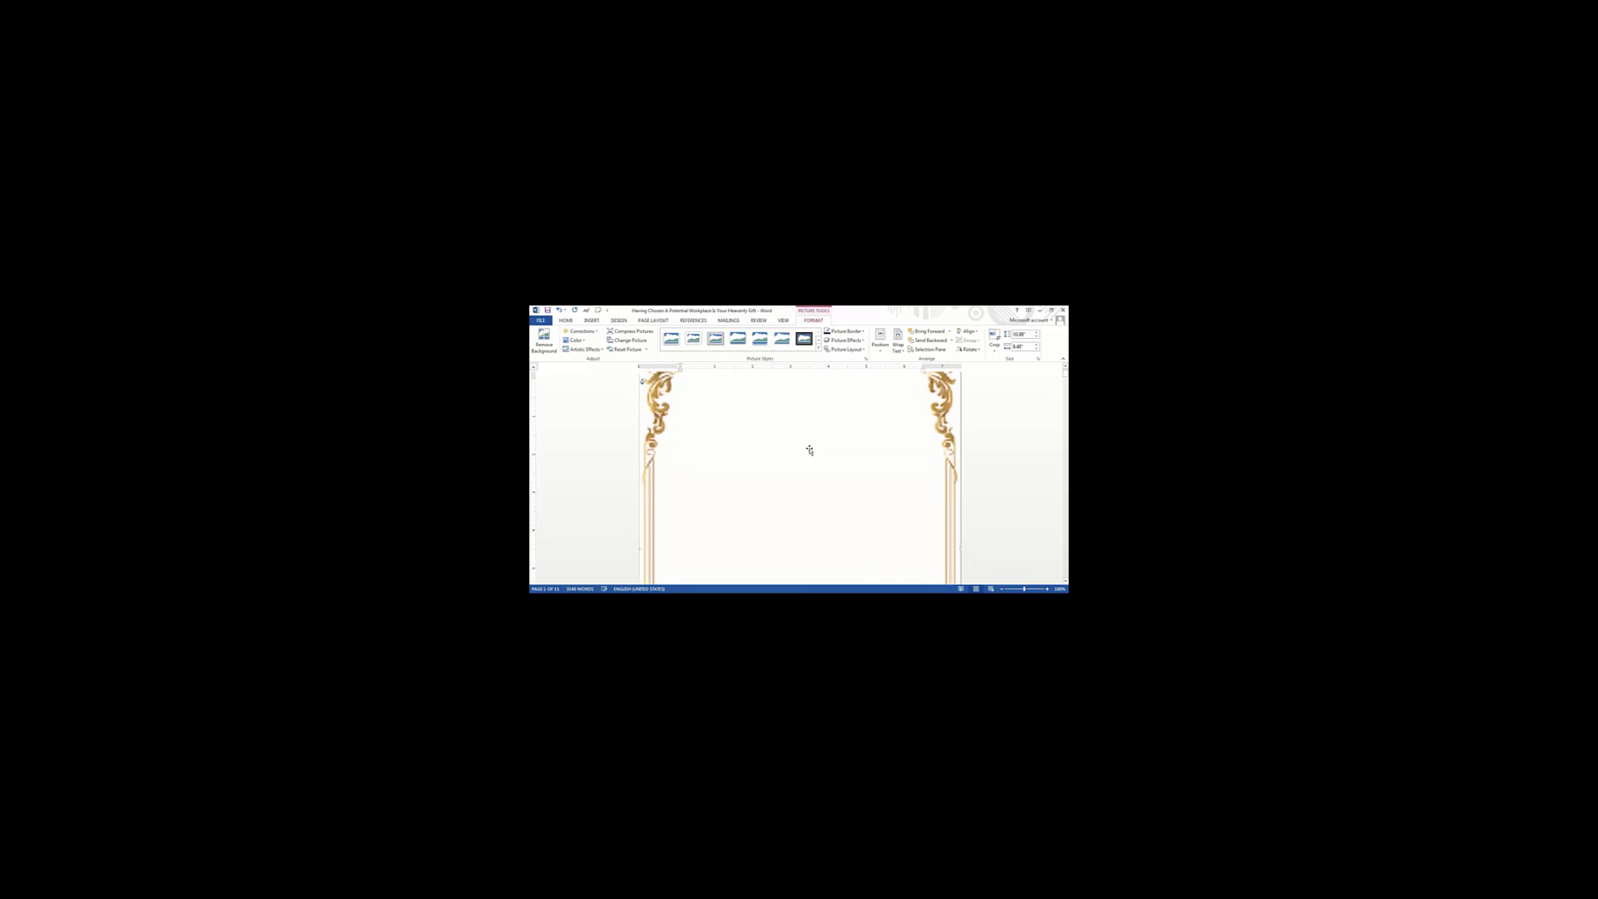
pyautogui.scroll(3, 809, 441)
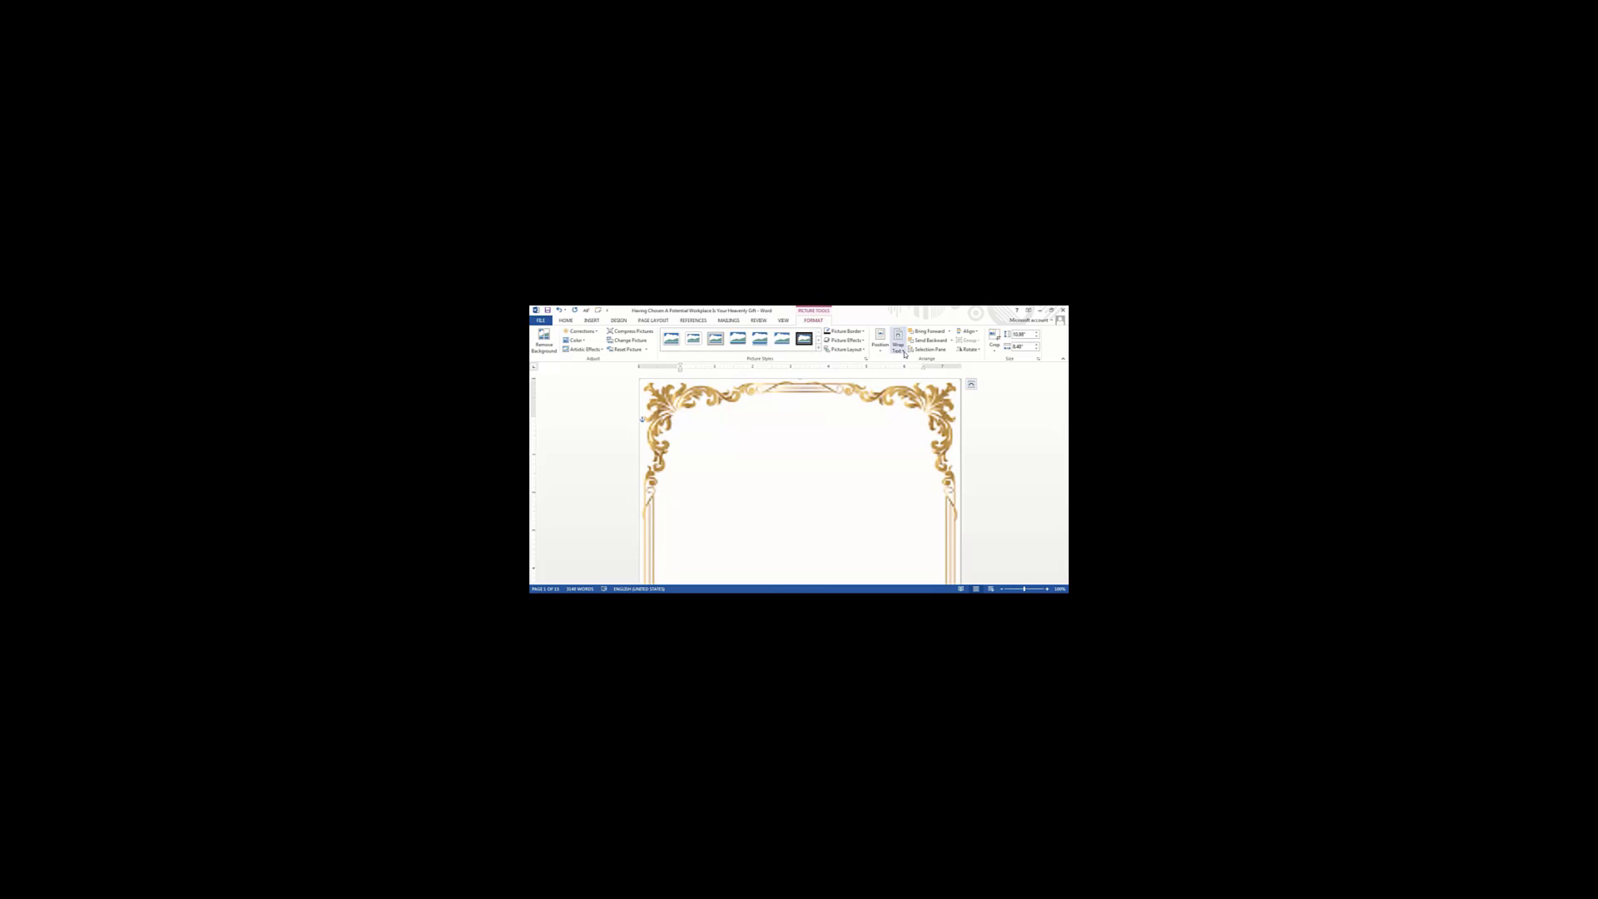
# Set the gold border picture's text wrapping to Behind Text
pyautogui.click(905, 353)
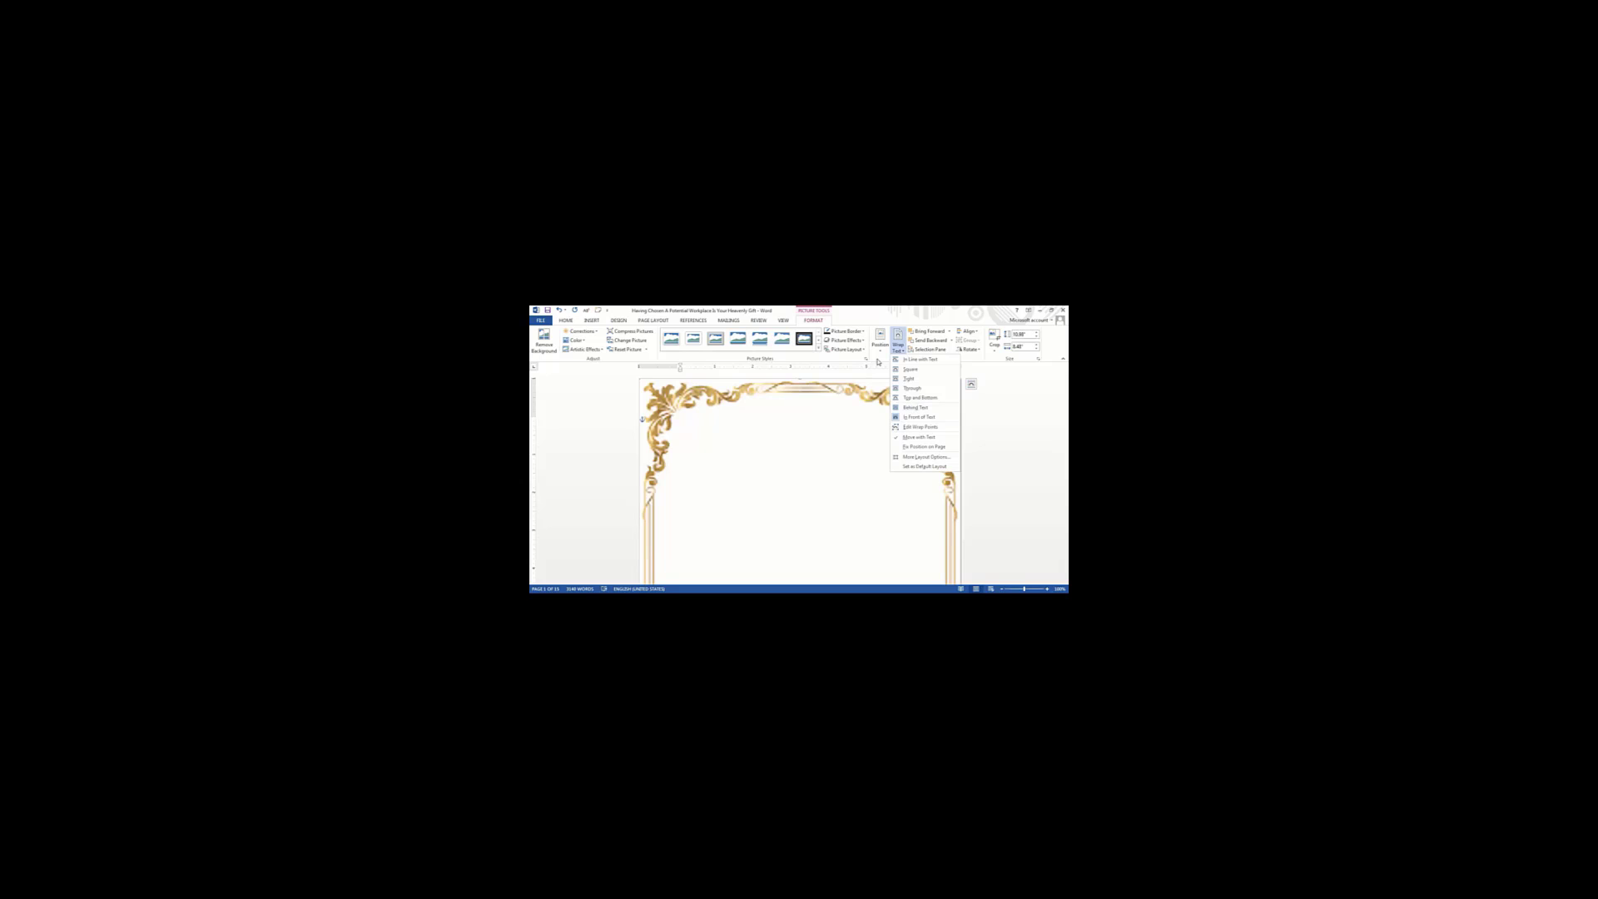
pyautogui.click(828, 451)
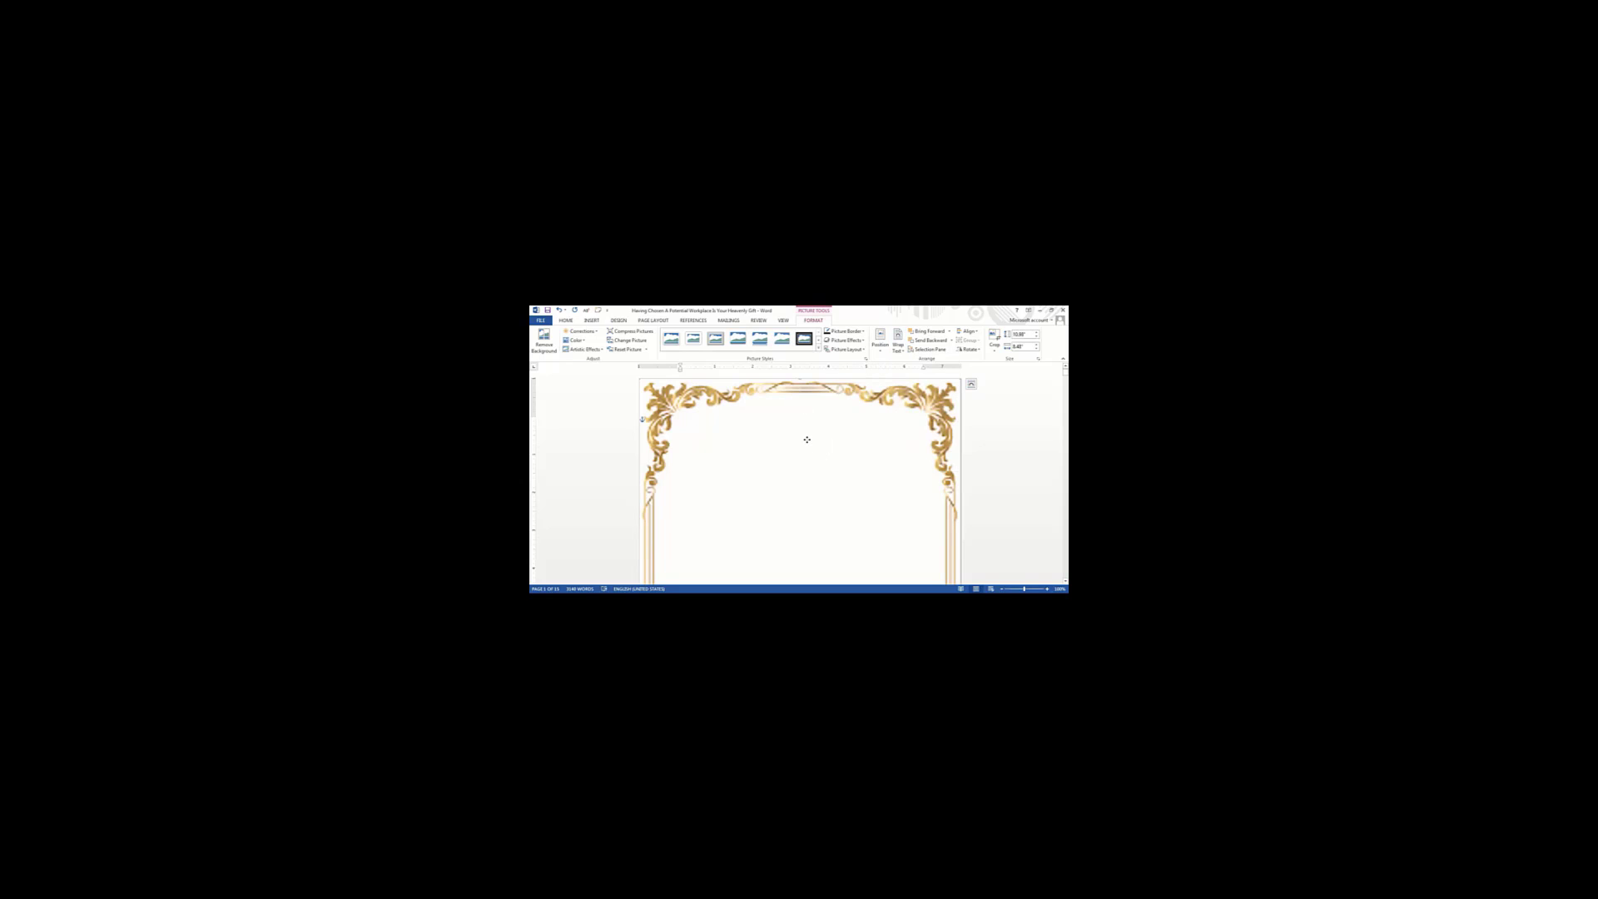
pyautogui.rightClick(807, 440)
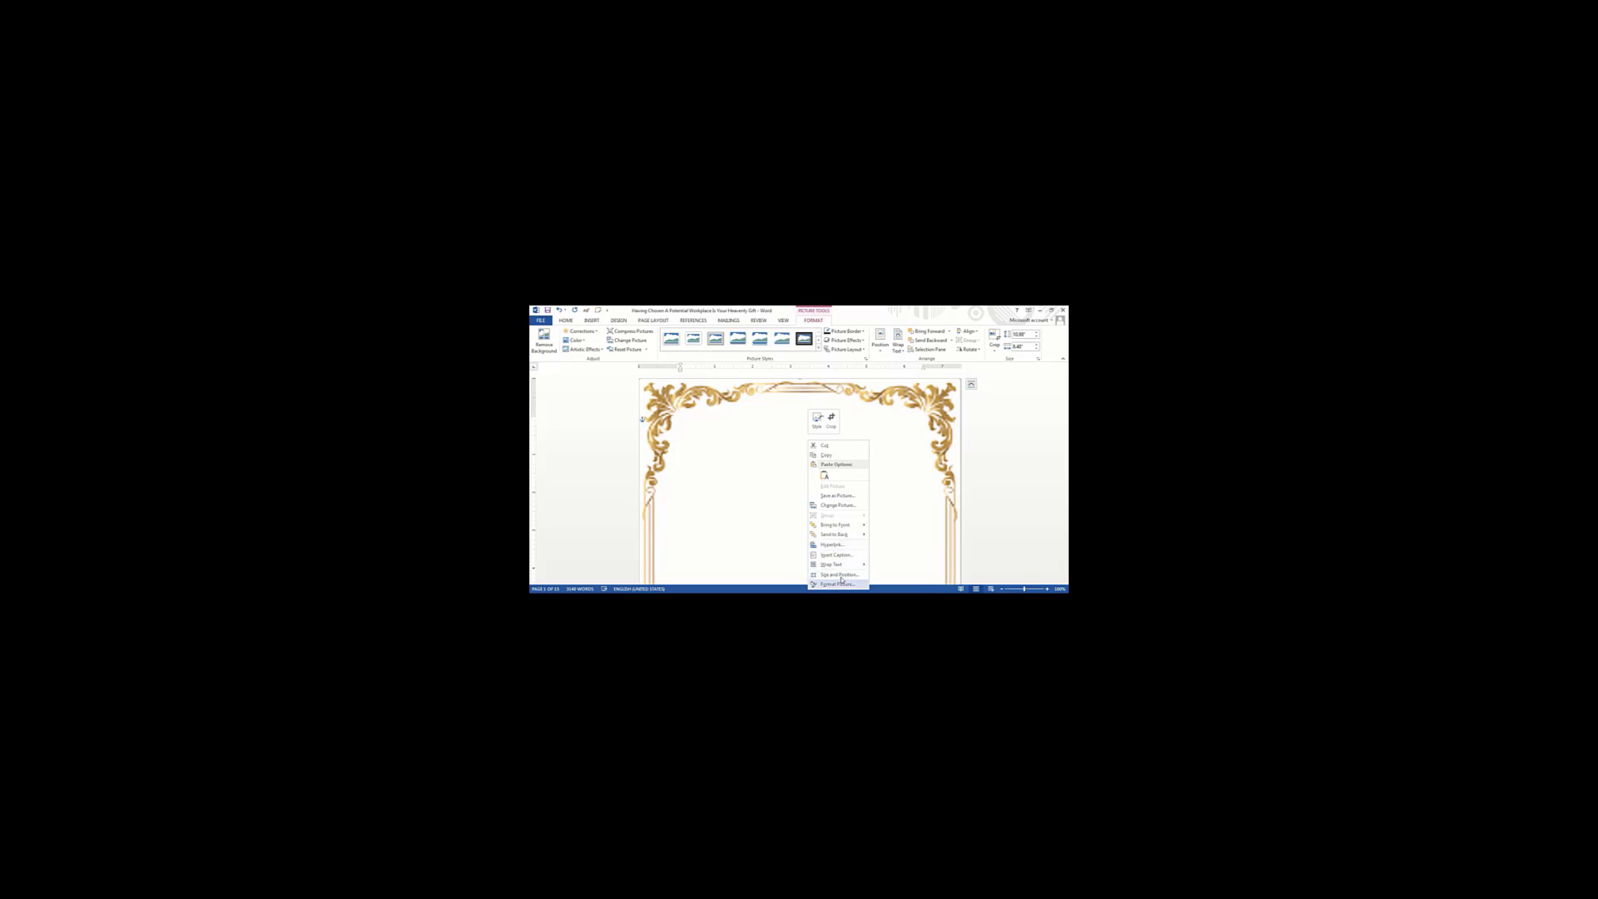
pyautogui.moveTo(832, 565)
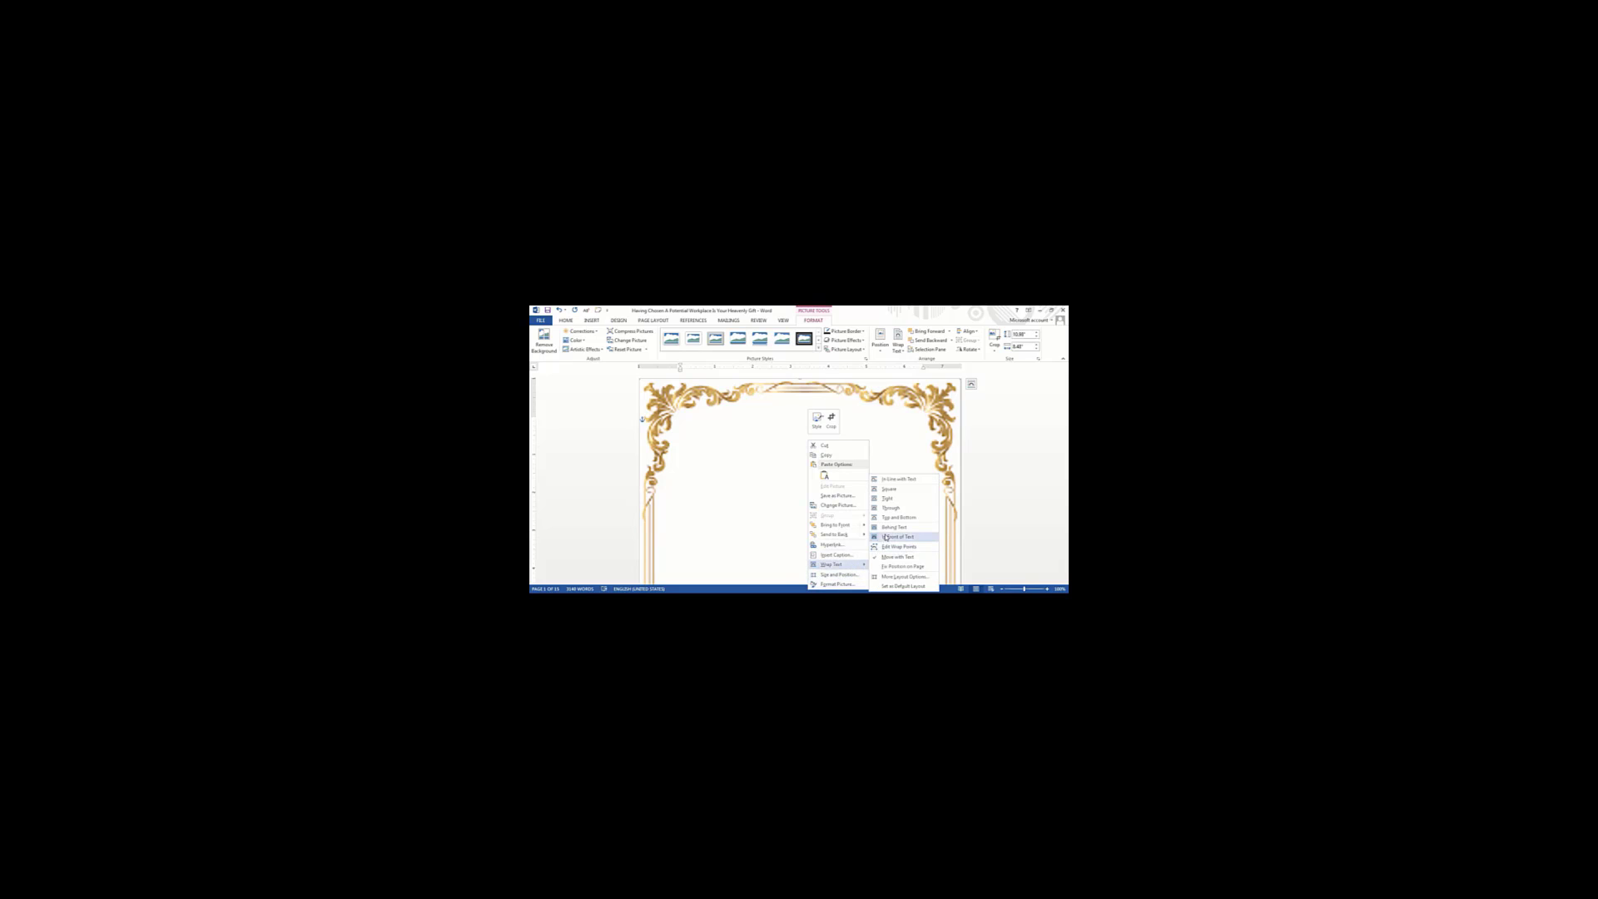
pyautogui.click(889, 529)
pyautogui.click(889, 530)
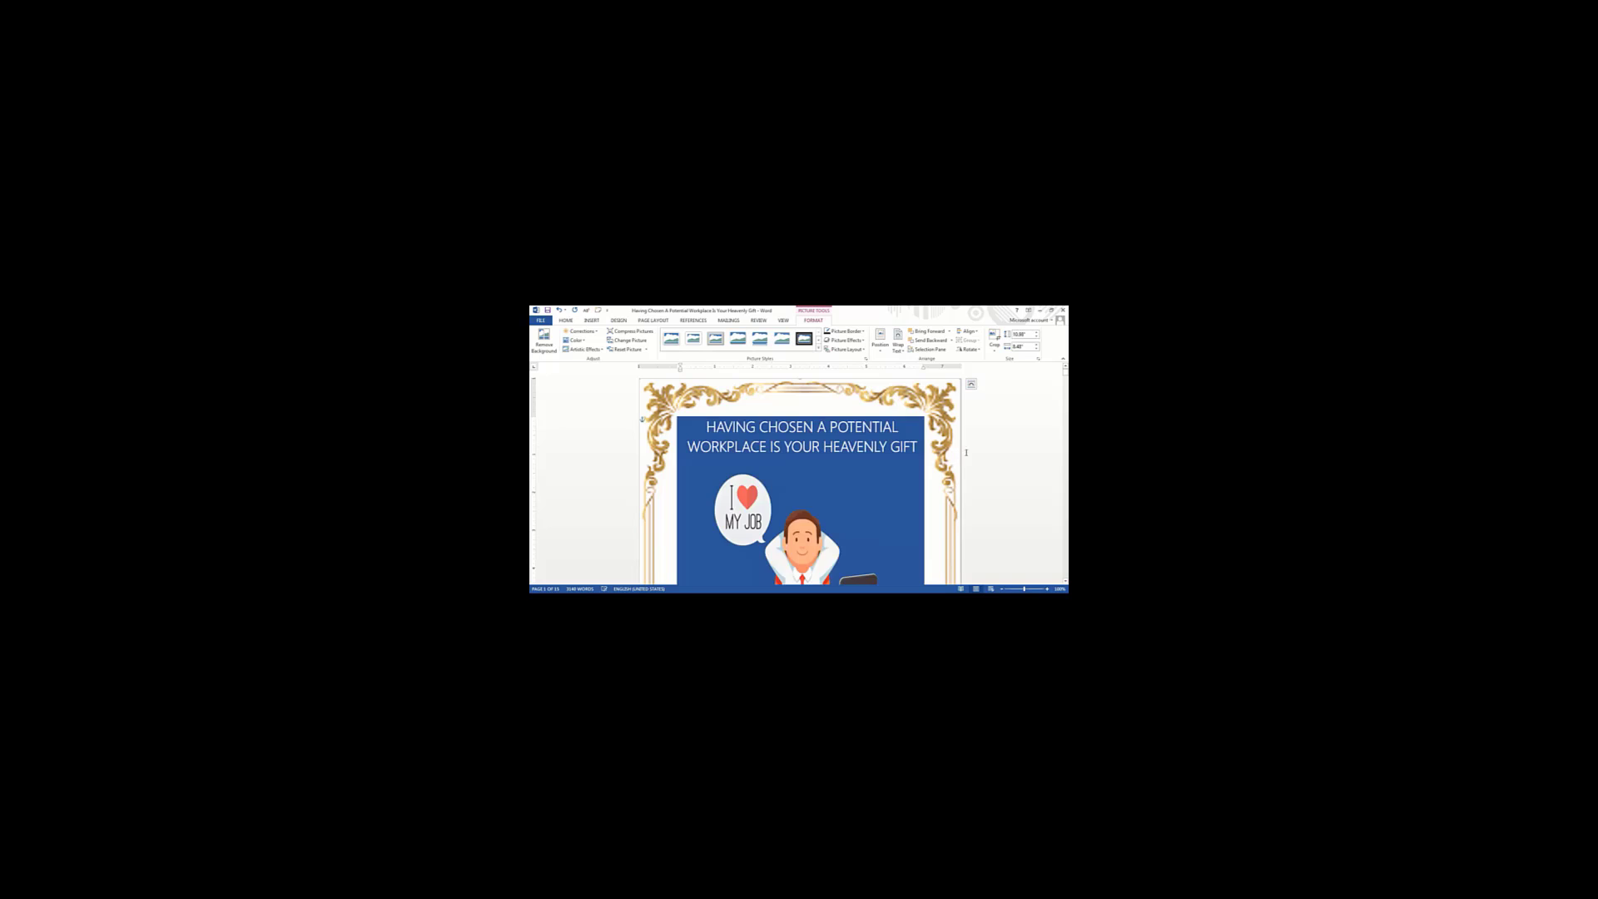
pyautogui.click(983, 466)
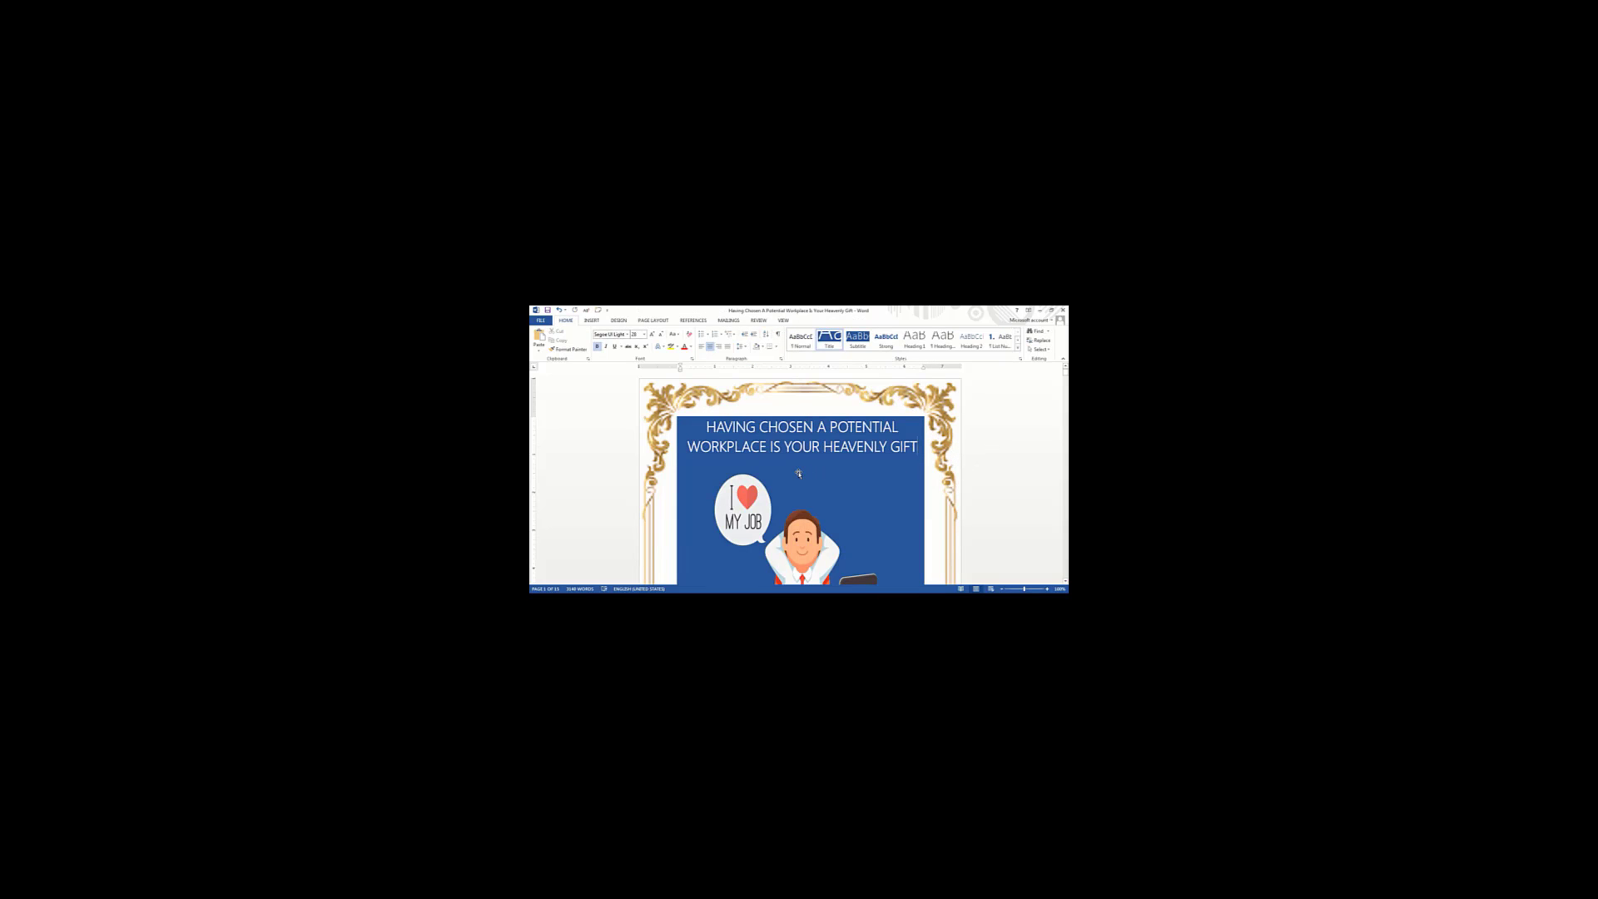
# Select the ornate gold border picture on the cover page and delete it
pyautogui.scroll(-5, 799, 474)
pyautogui.scroll(-4, 798, 474)
pyautogui.scroll(-3, 798, 474)
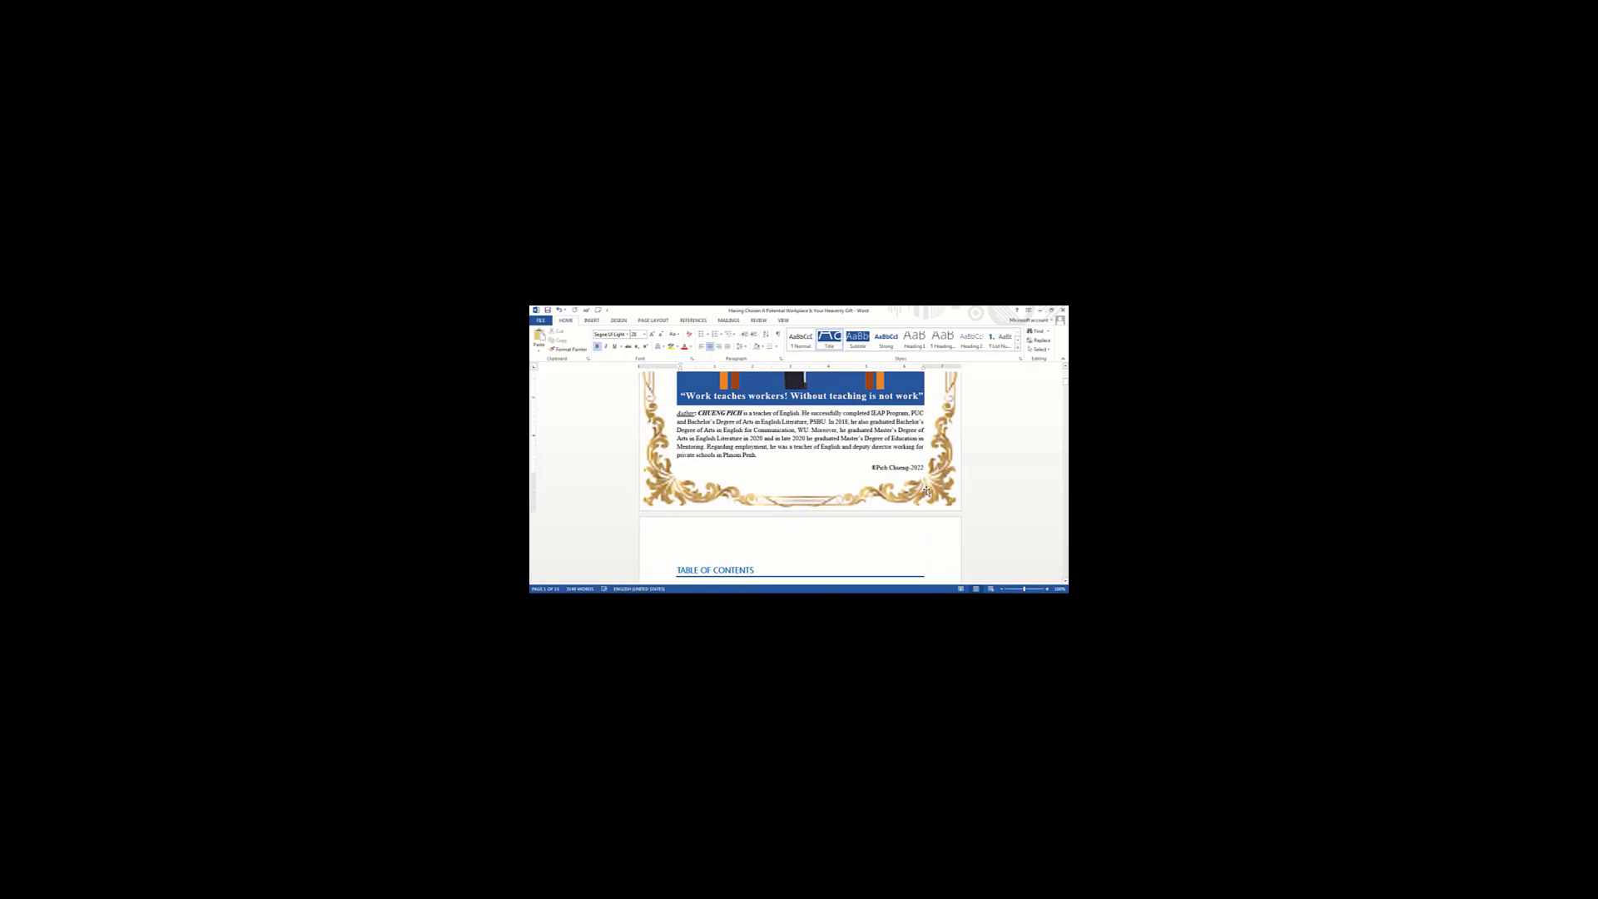
pyautogui.scroll(3, 927, 491)
pyautogui.scroll(5, 932, 475)
pyautogui.scroll(4, 941, 452)
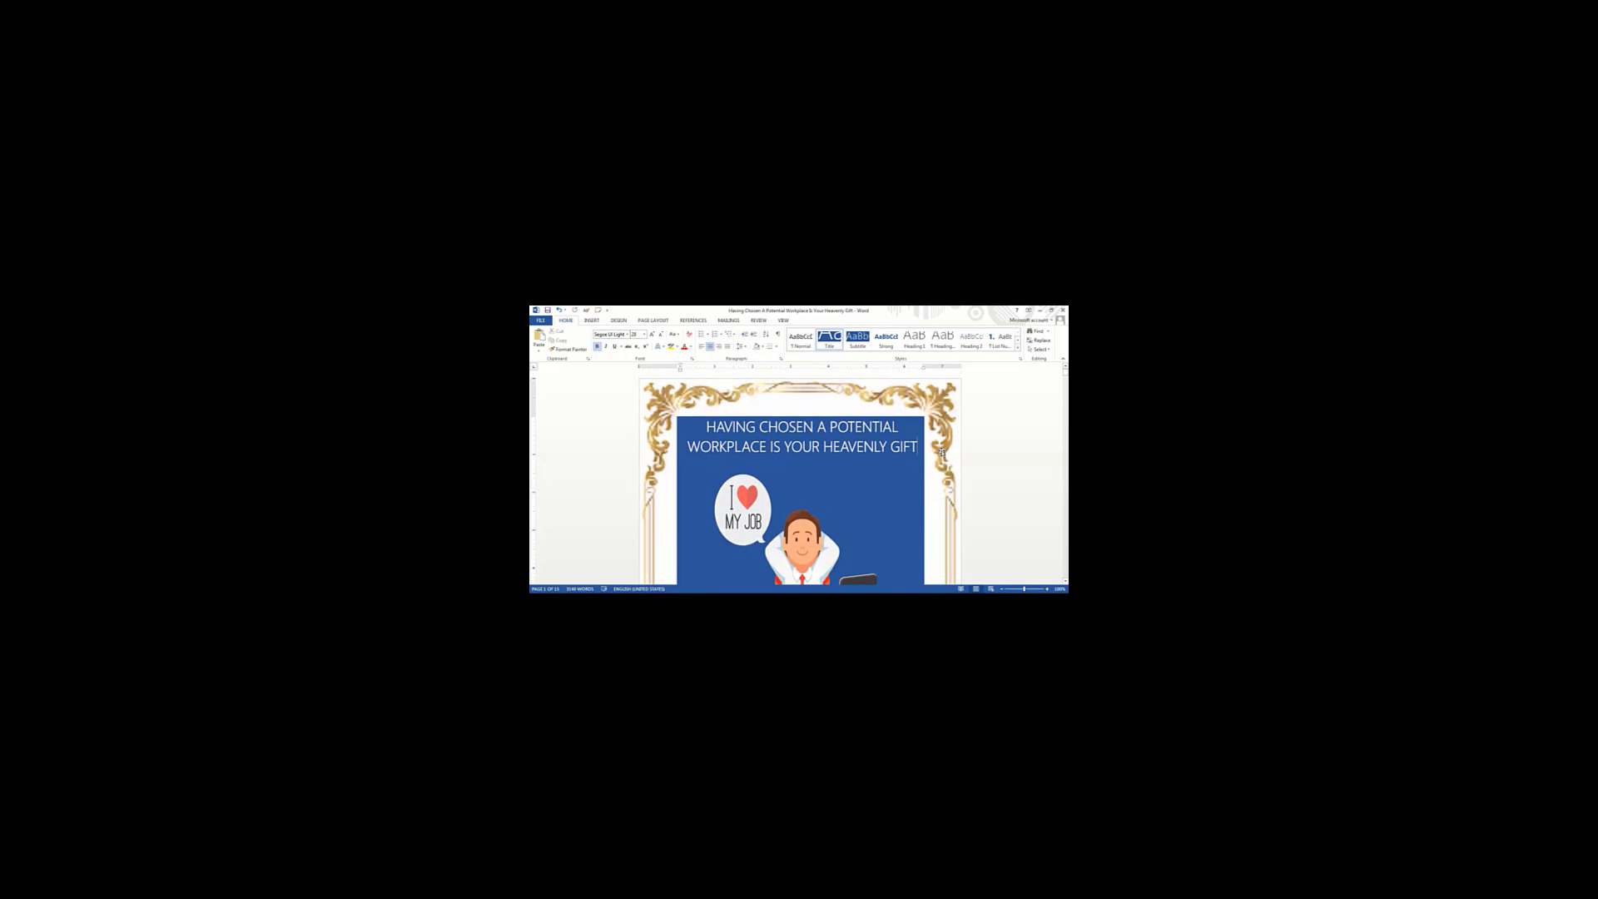
pyautogui.click(943, 434)
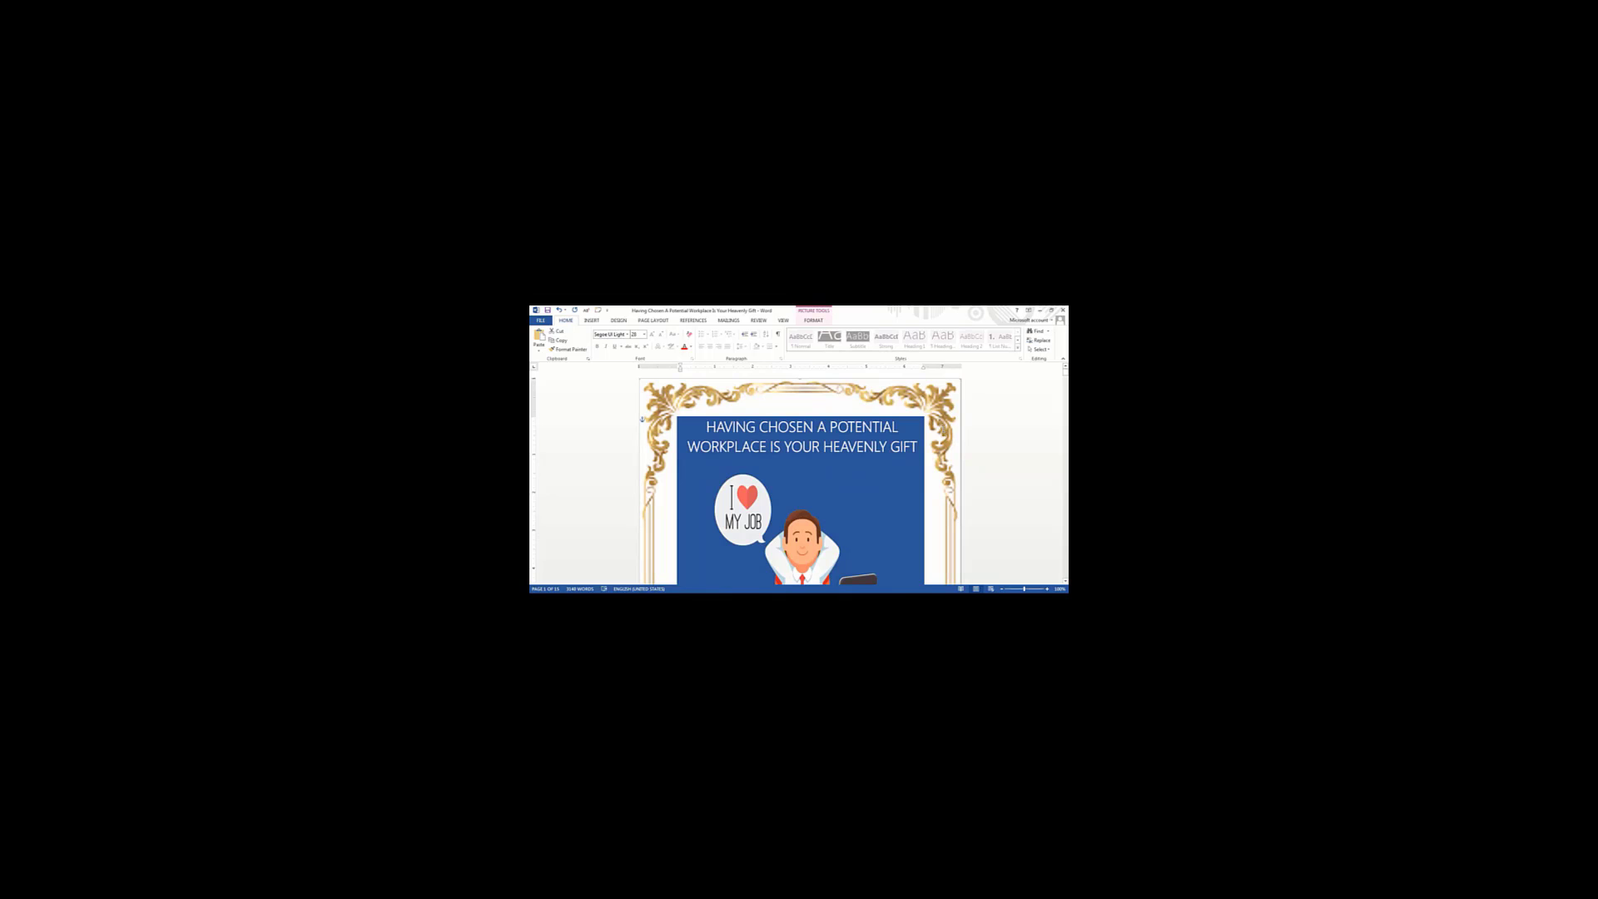
pyautogui.press('Delete')
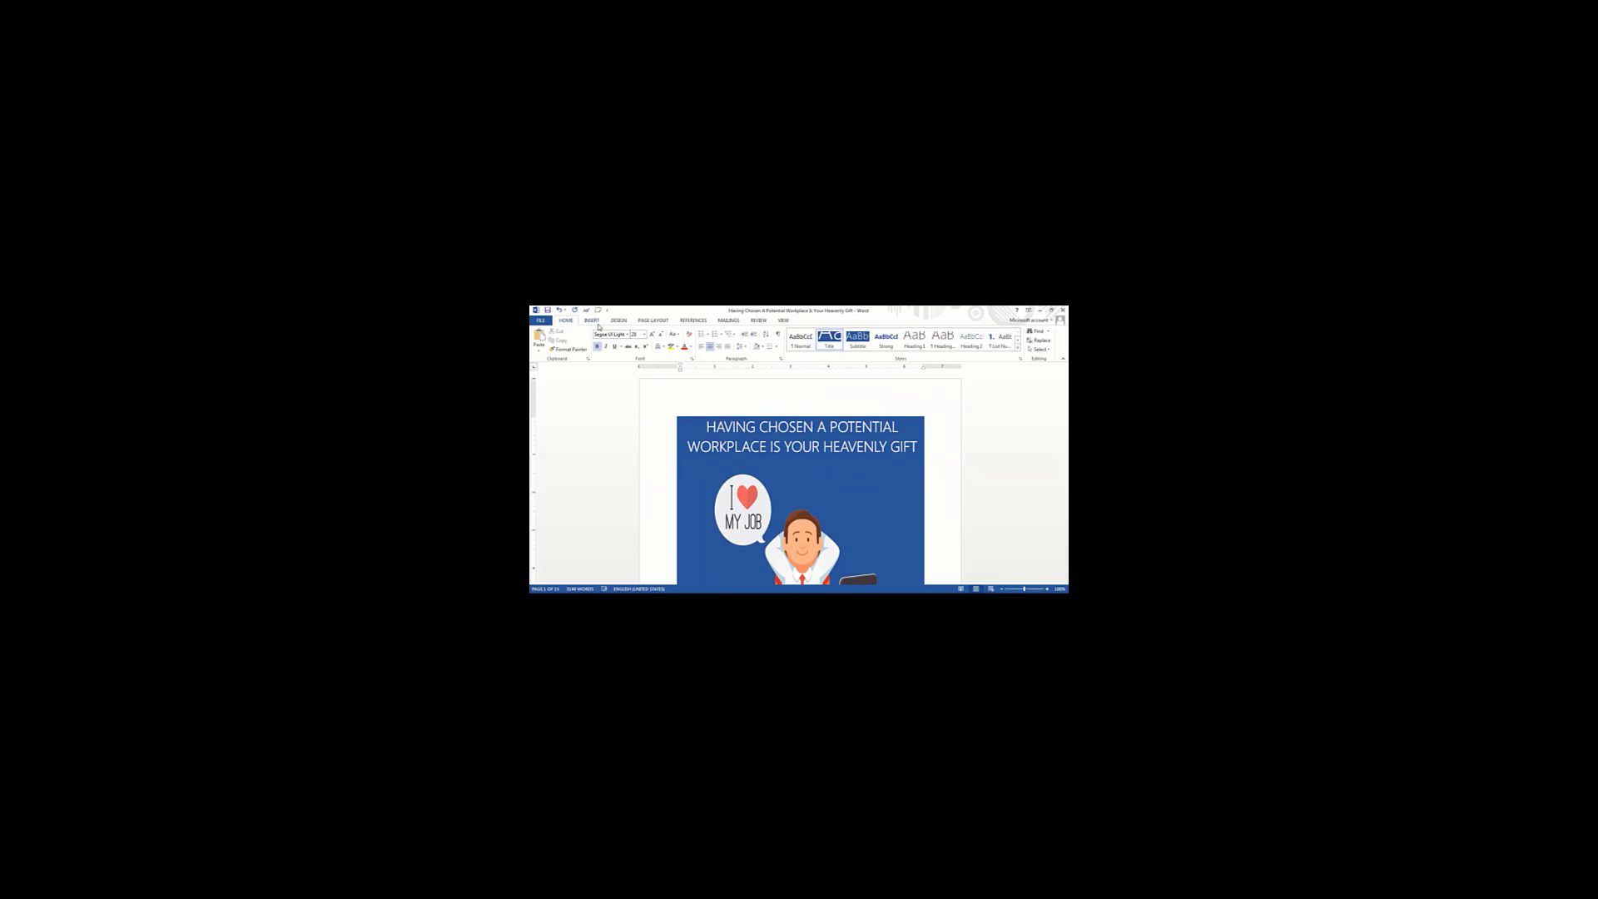
# Insert the gold patterned frame picture and stretch it to fill the whole page
pyautogui.click(594, 322)
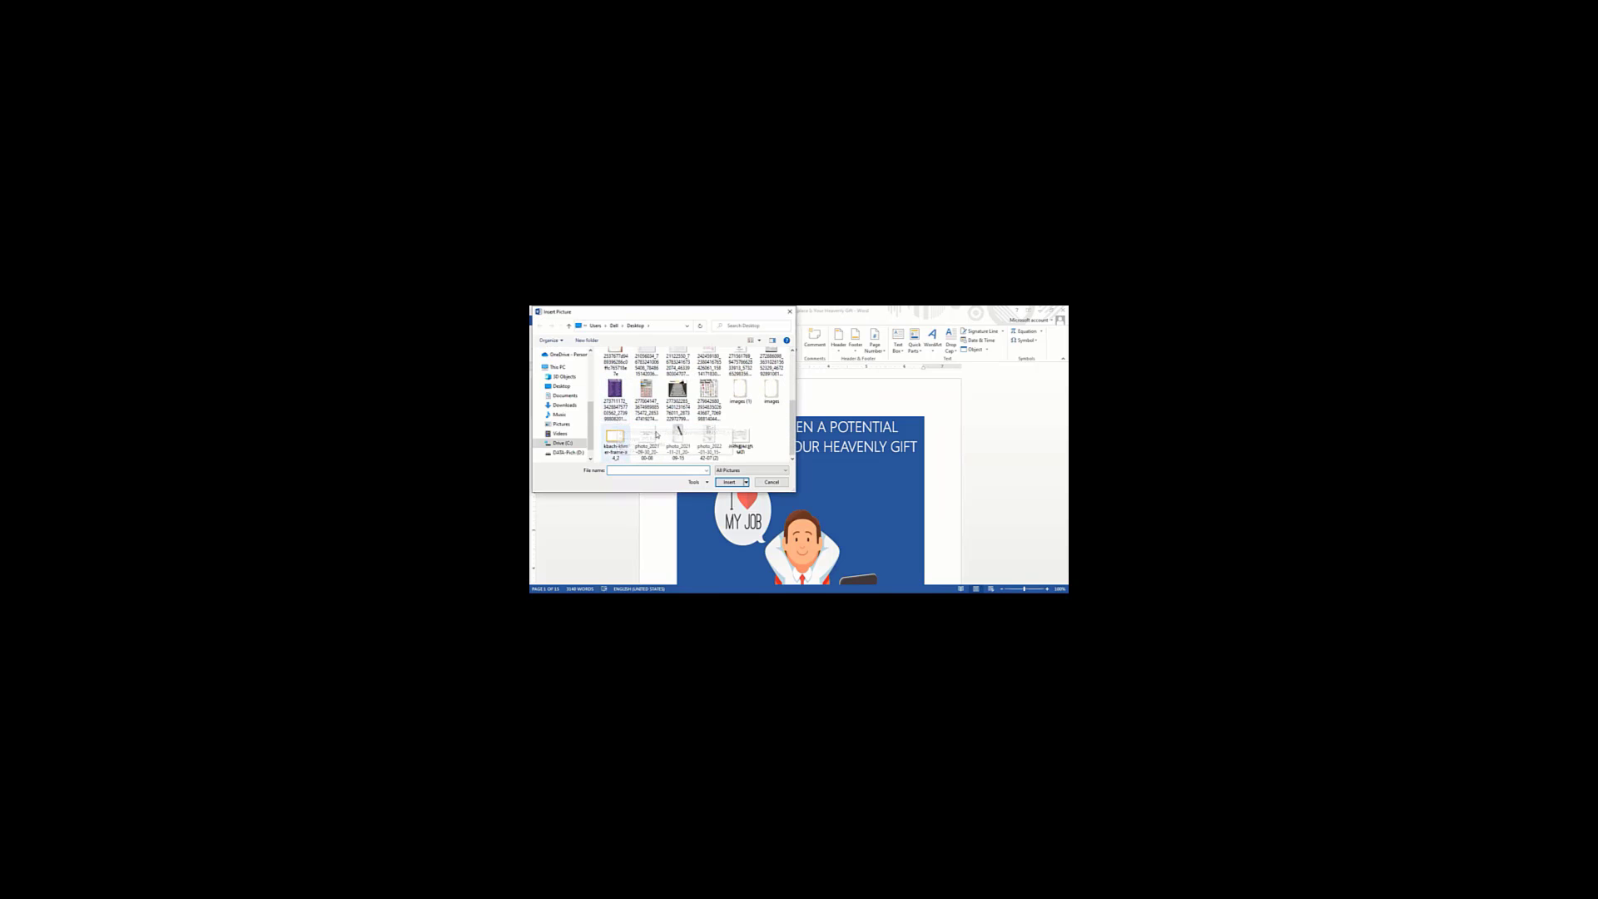
pyautogui.doubleClick(615, 441)
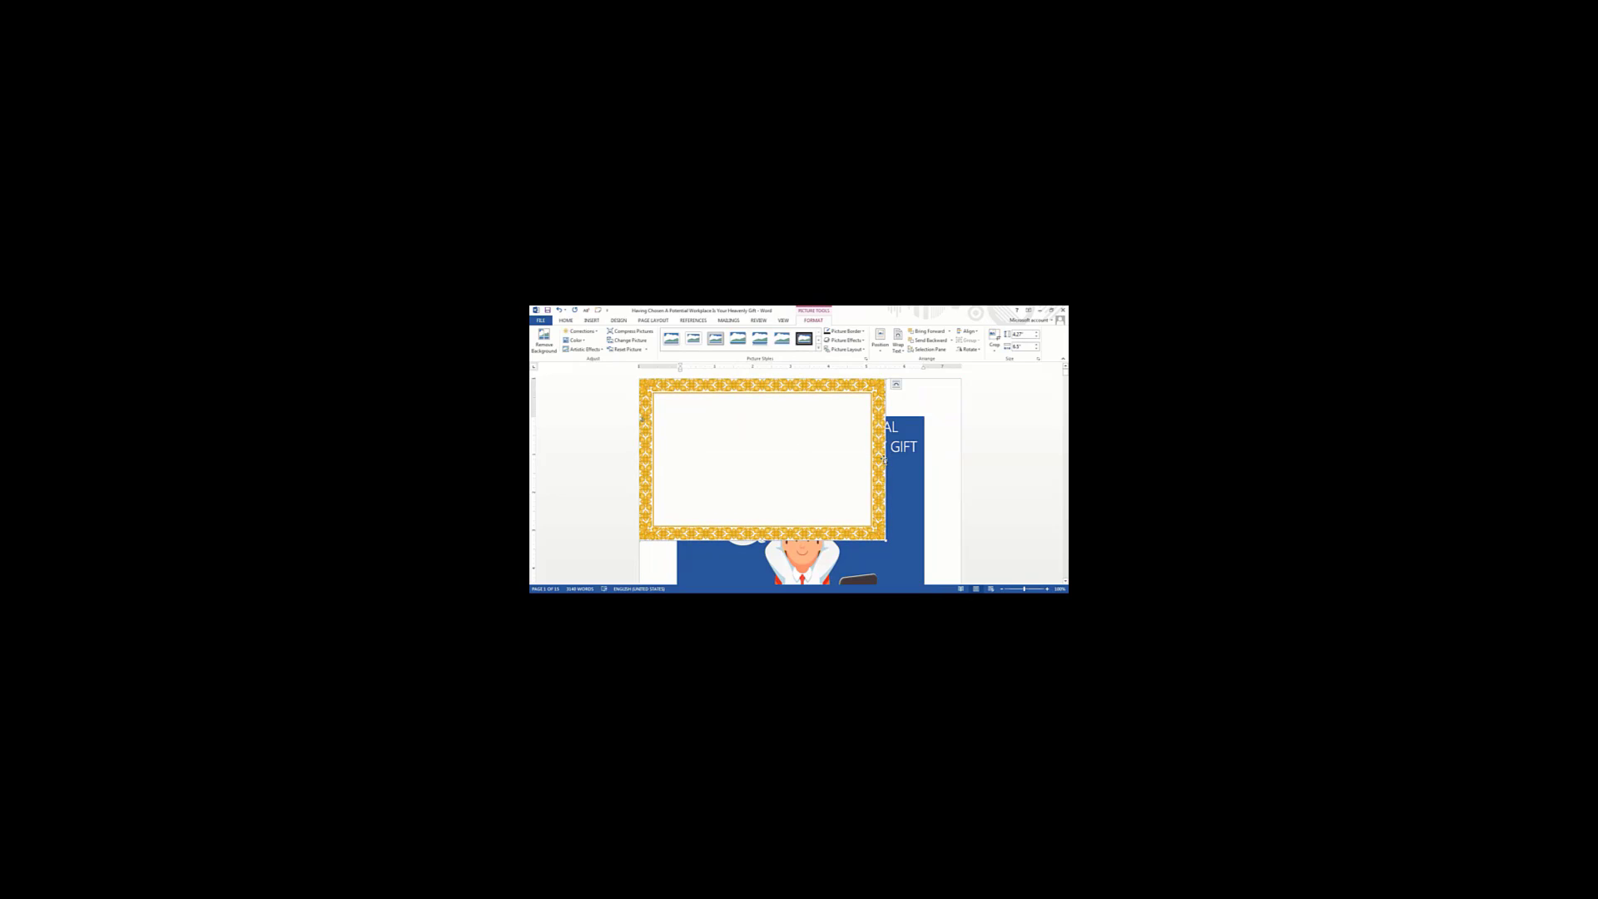
pyautogui.moveTo(885, 457); pyautogui.dragTo(959, 452)
pyautogui.scroll(-3, 798, 428)
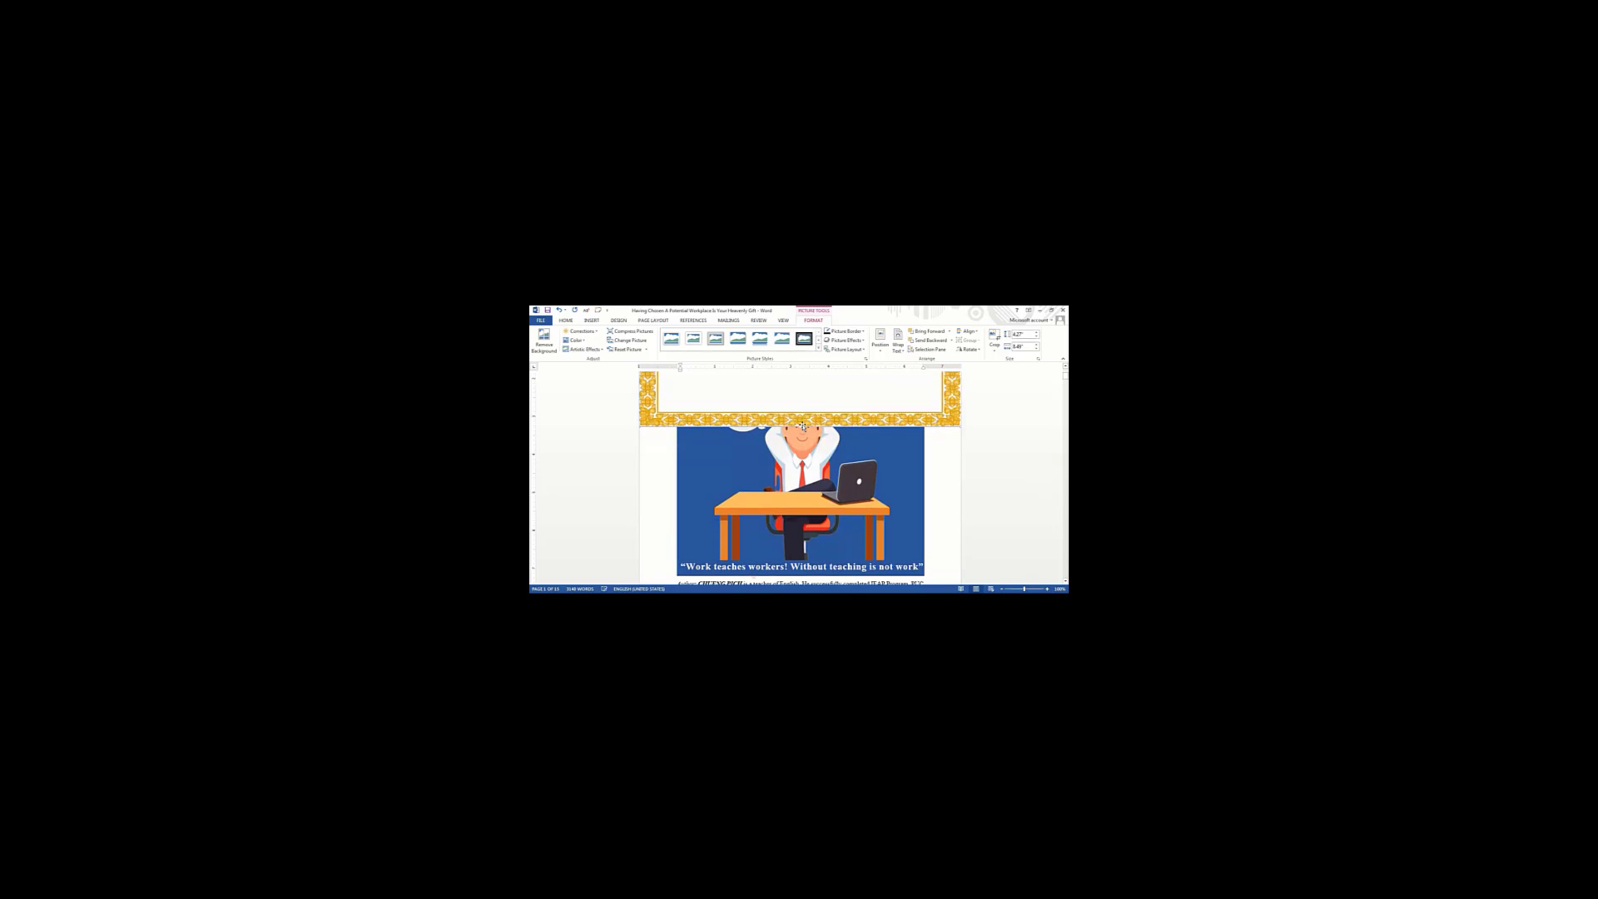
pyautogui.moveTo(798, 426); pyautogui.dragTo(794, 476)
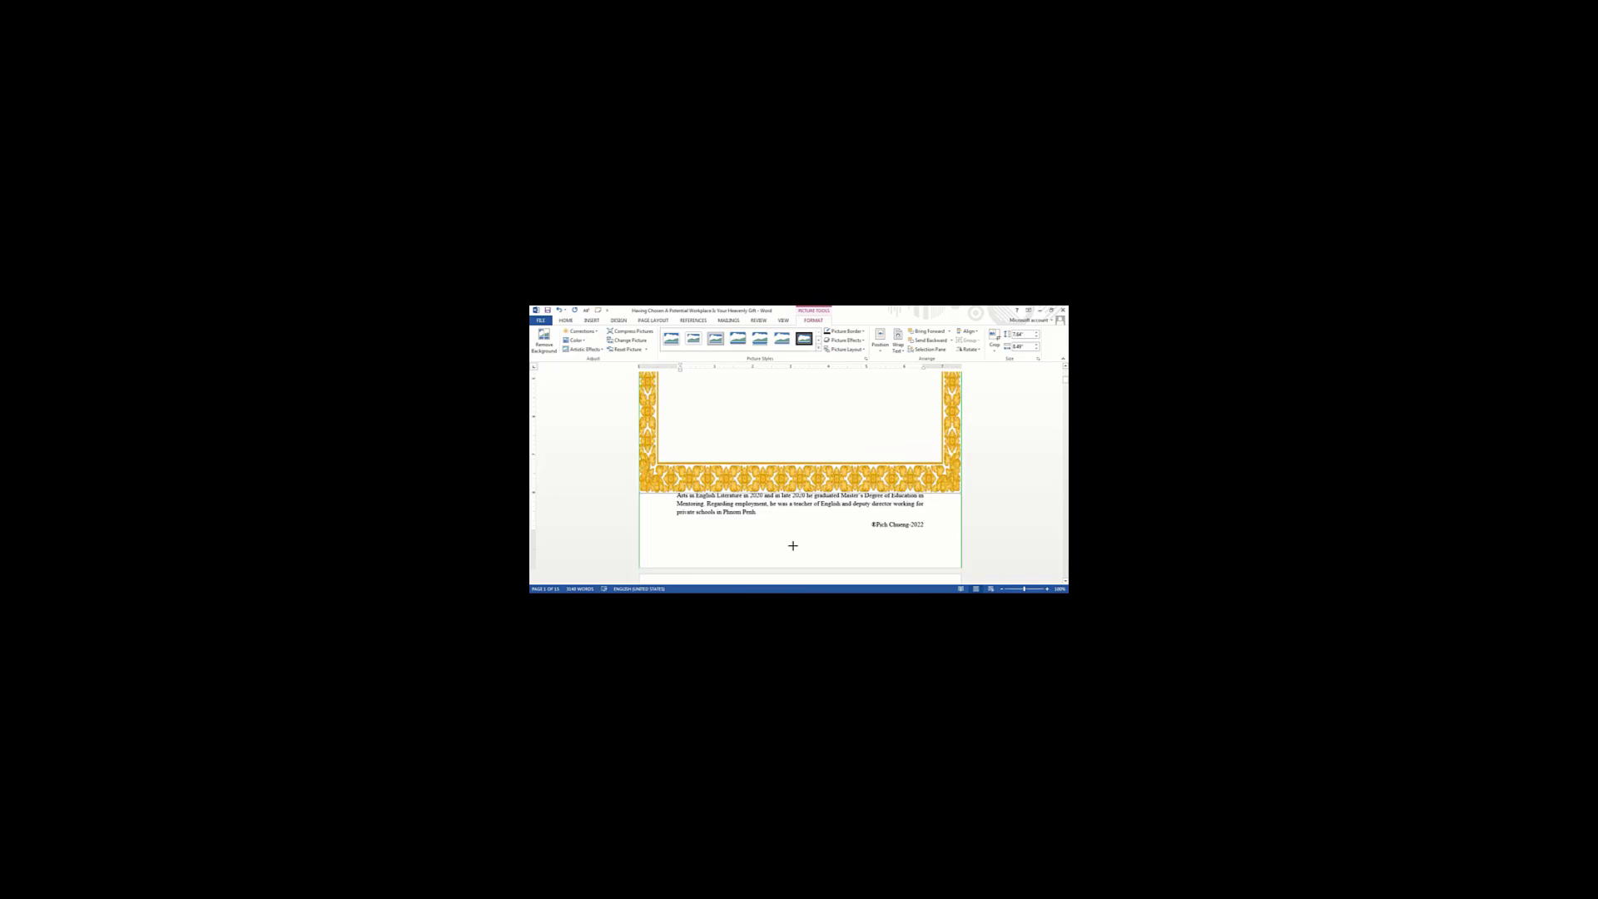
pyautogui.moveTo(800, 524); pyautogui.dragTo(793, 572)
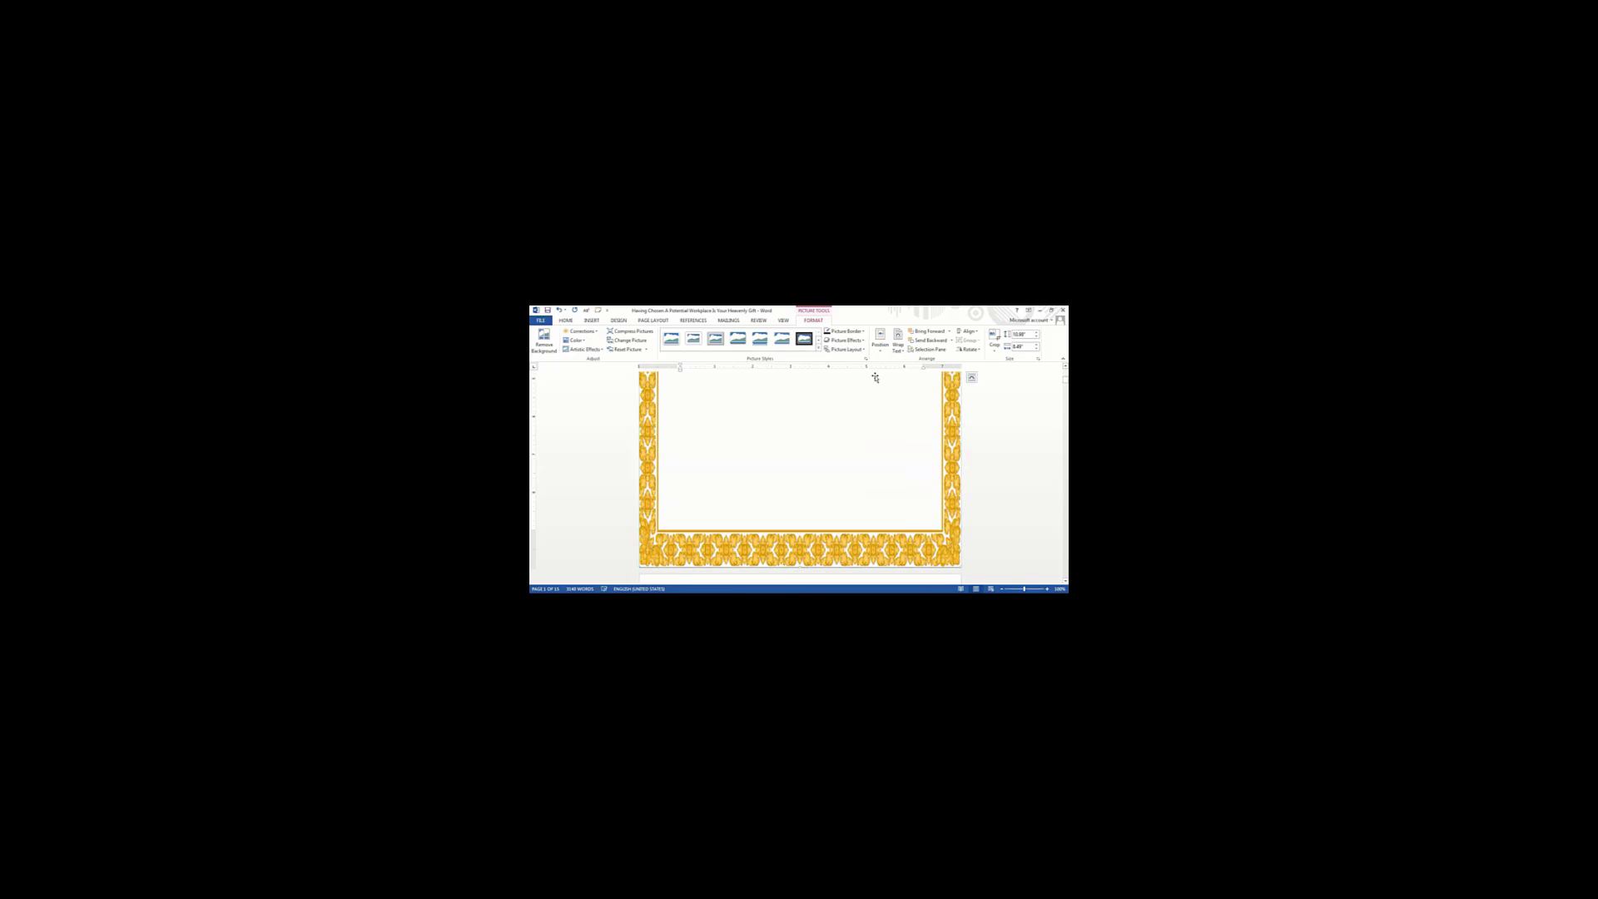
# Place the gold frame behind the text
pyautogui.click(895, 351)
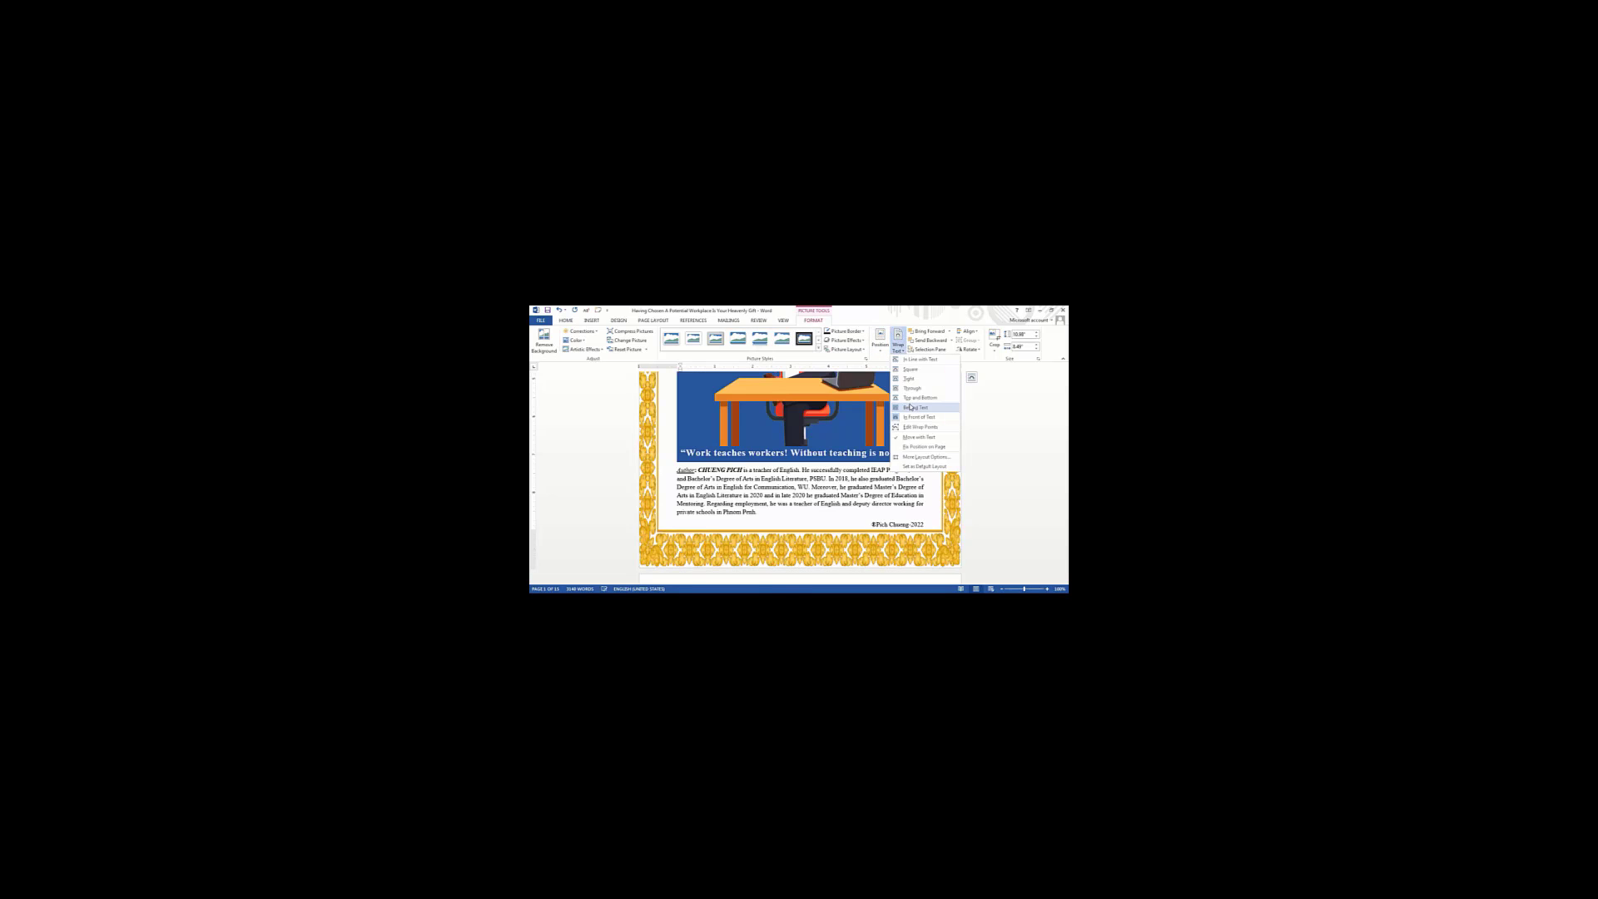
pyautogui.click(913, 407)
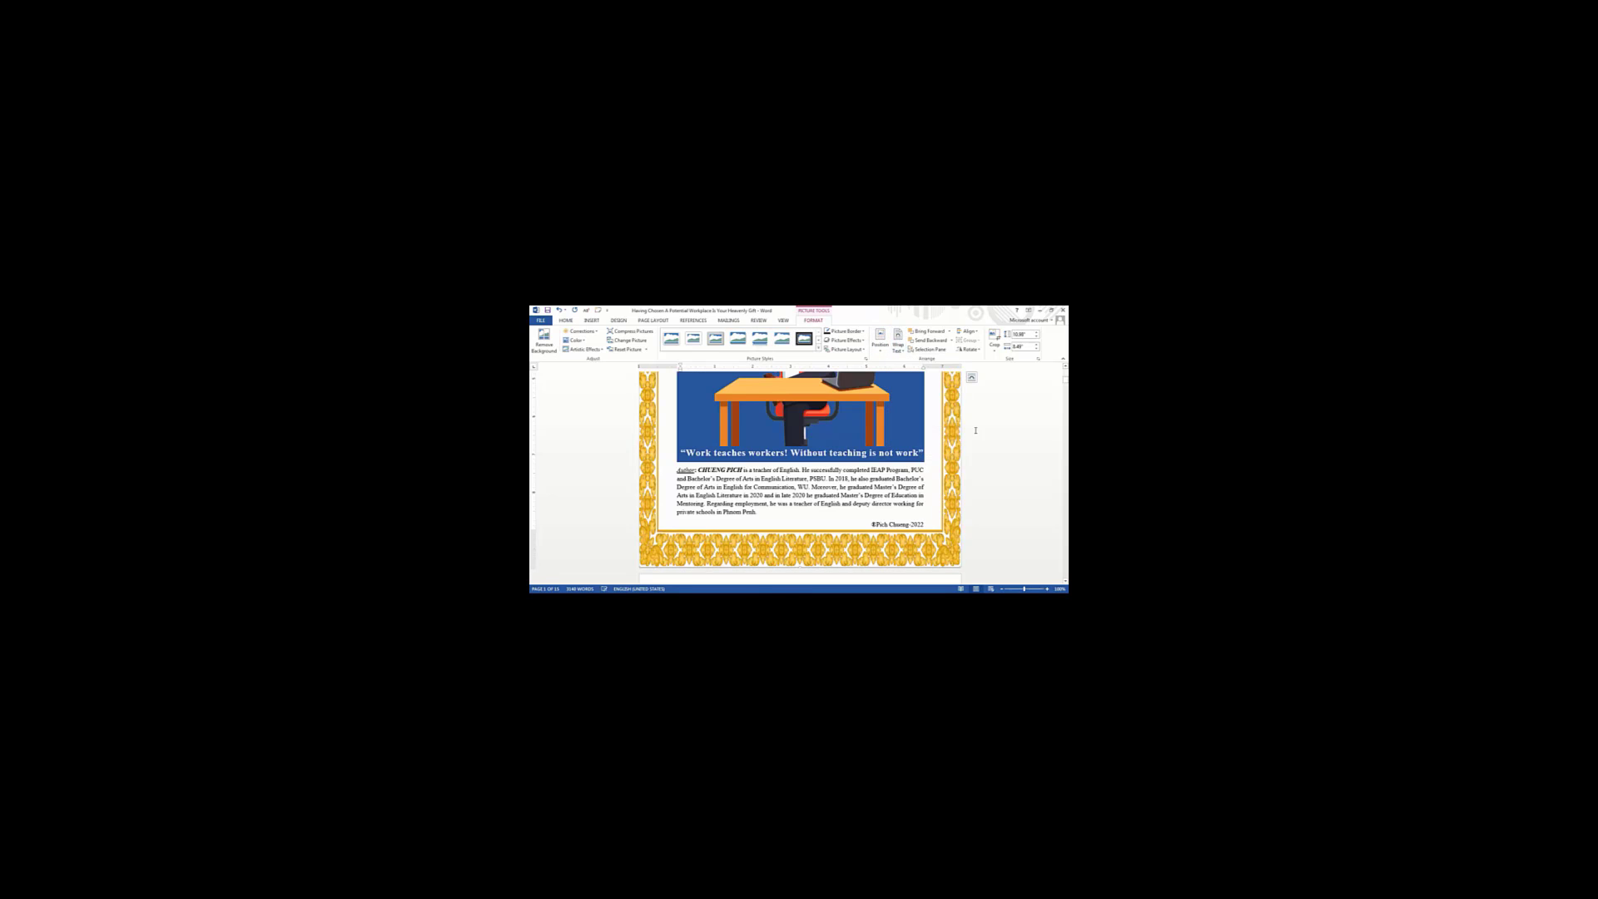
pyautogui.scroll(10, 985, 418)
pyautogui.click(985, 418)
# Review the framed cover page and choose File > Save As > Computer
pyautogui.scroll(-1, 986, 418)
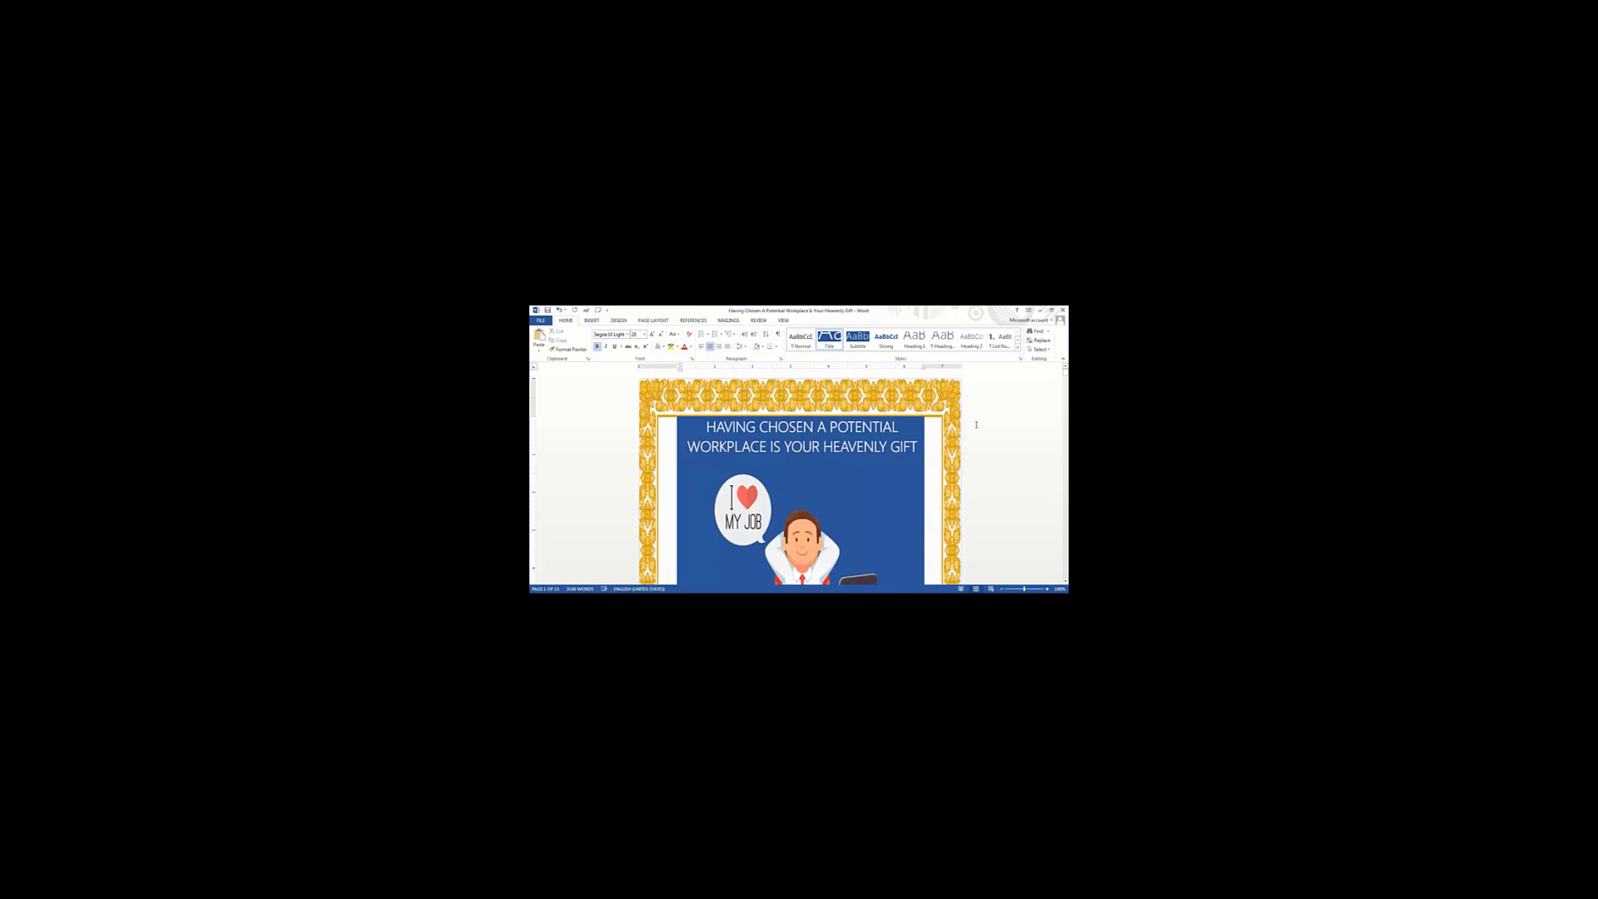
pyautogui.scroll(-3, 985, 418)
pyautogui.scroll(-2, 985, 418)
pyautogui.scroll(1, 986, 419)
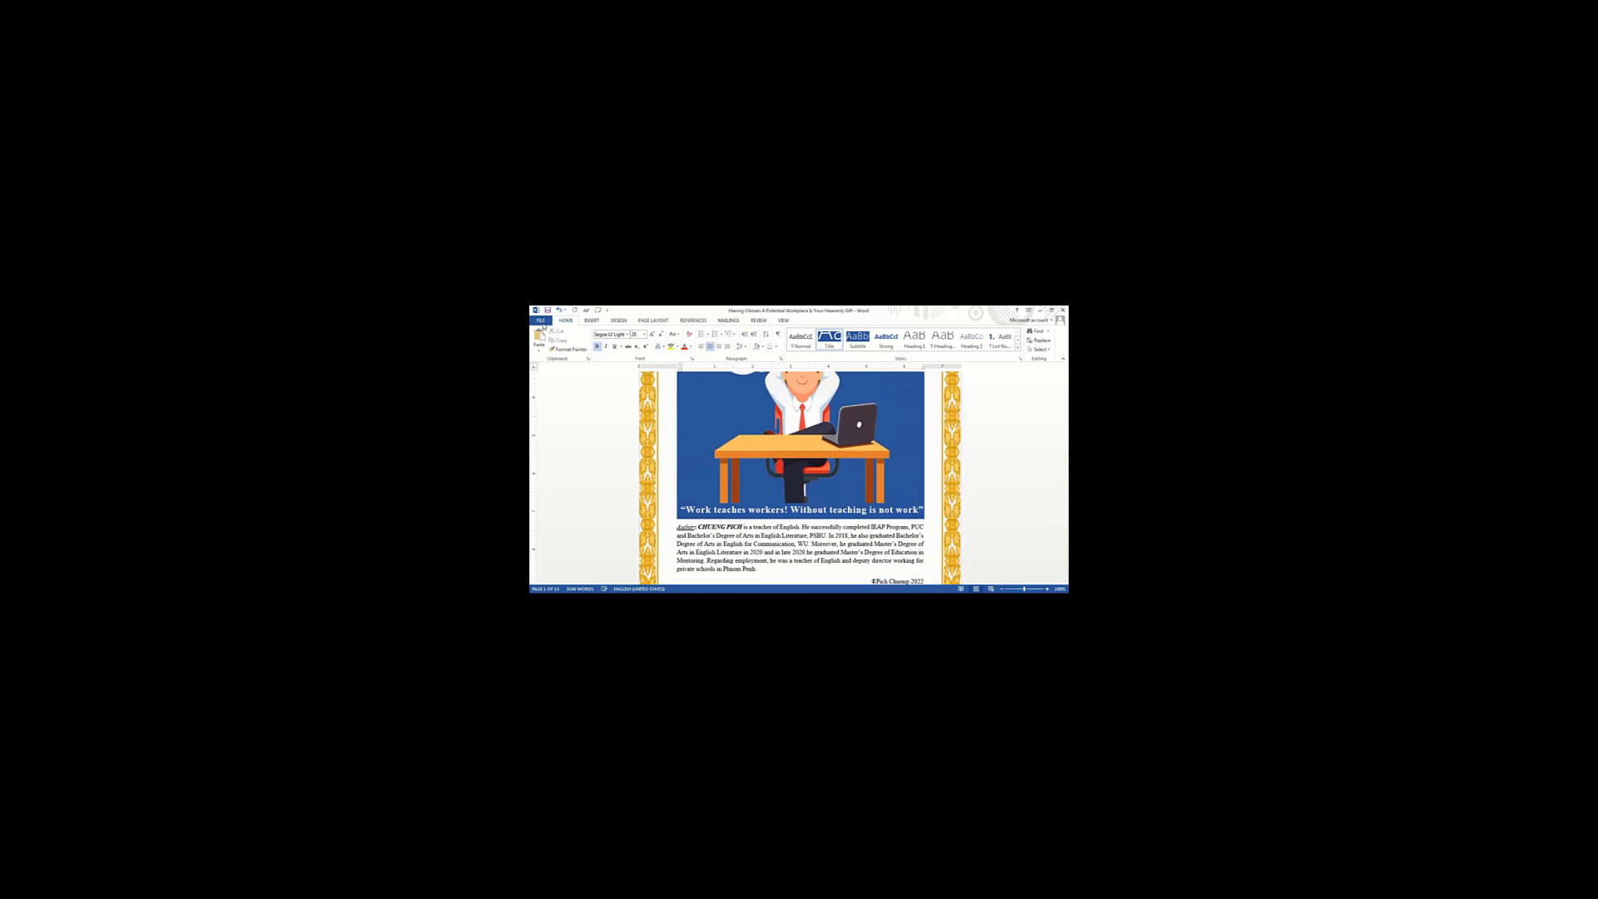
pyautogui.click(540, 319)
pyautogui.click(547, 399)
# Set Save as type to PDF and save the framed document in the Authoring folder
pyautogui.click(775, 388)
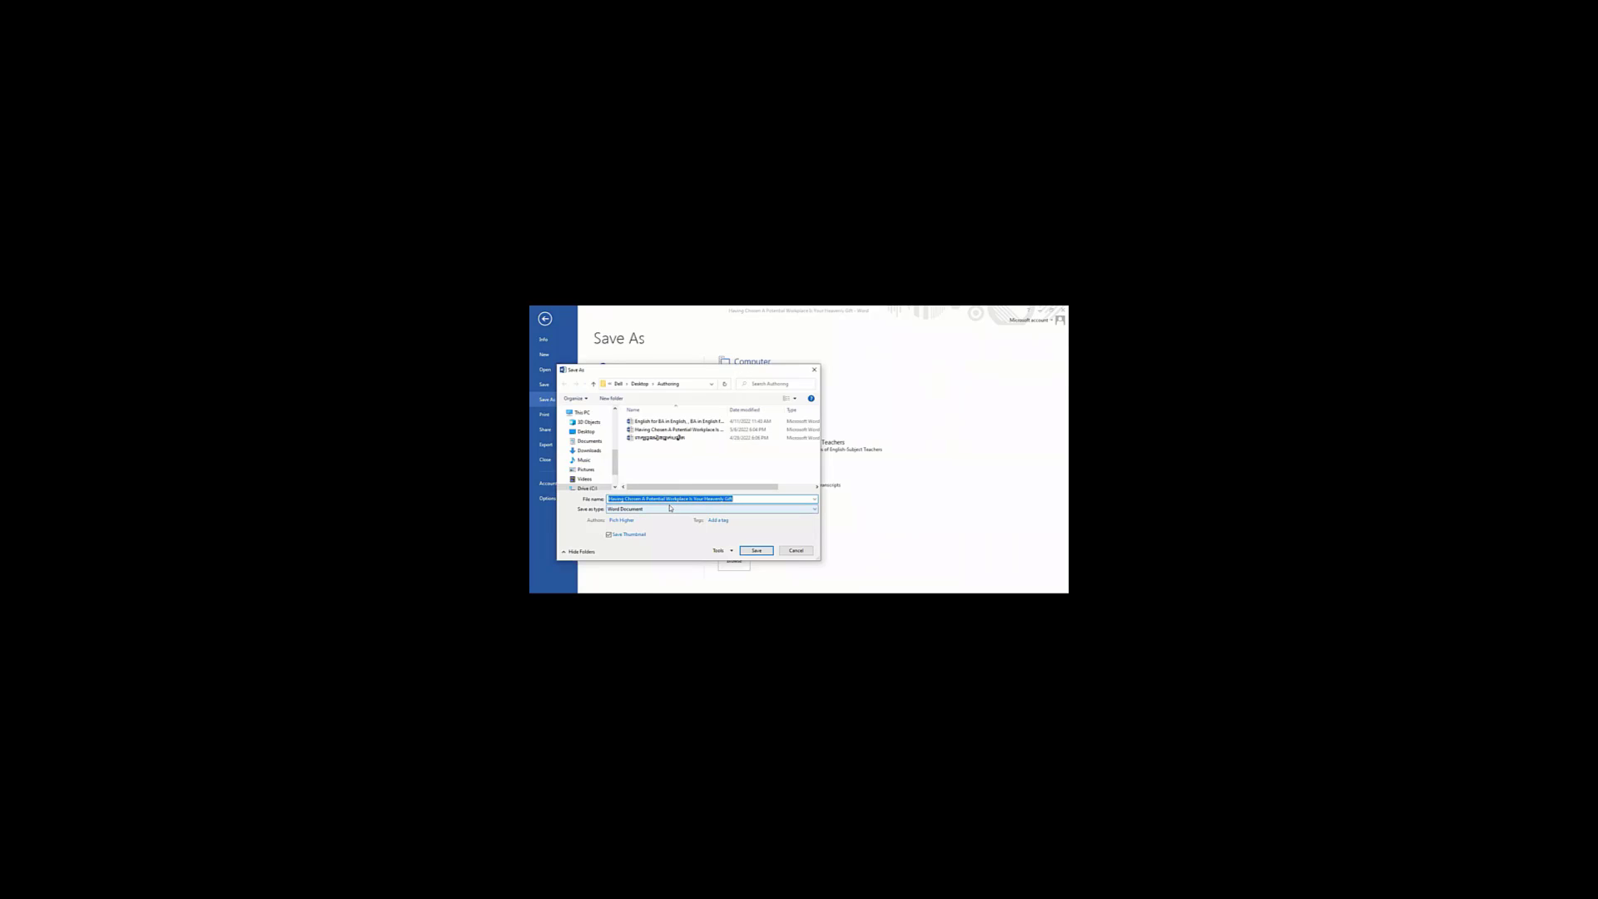
pyautogui.click(673, 509)
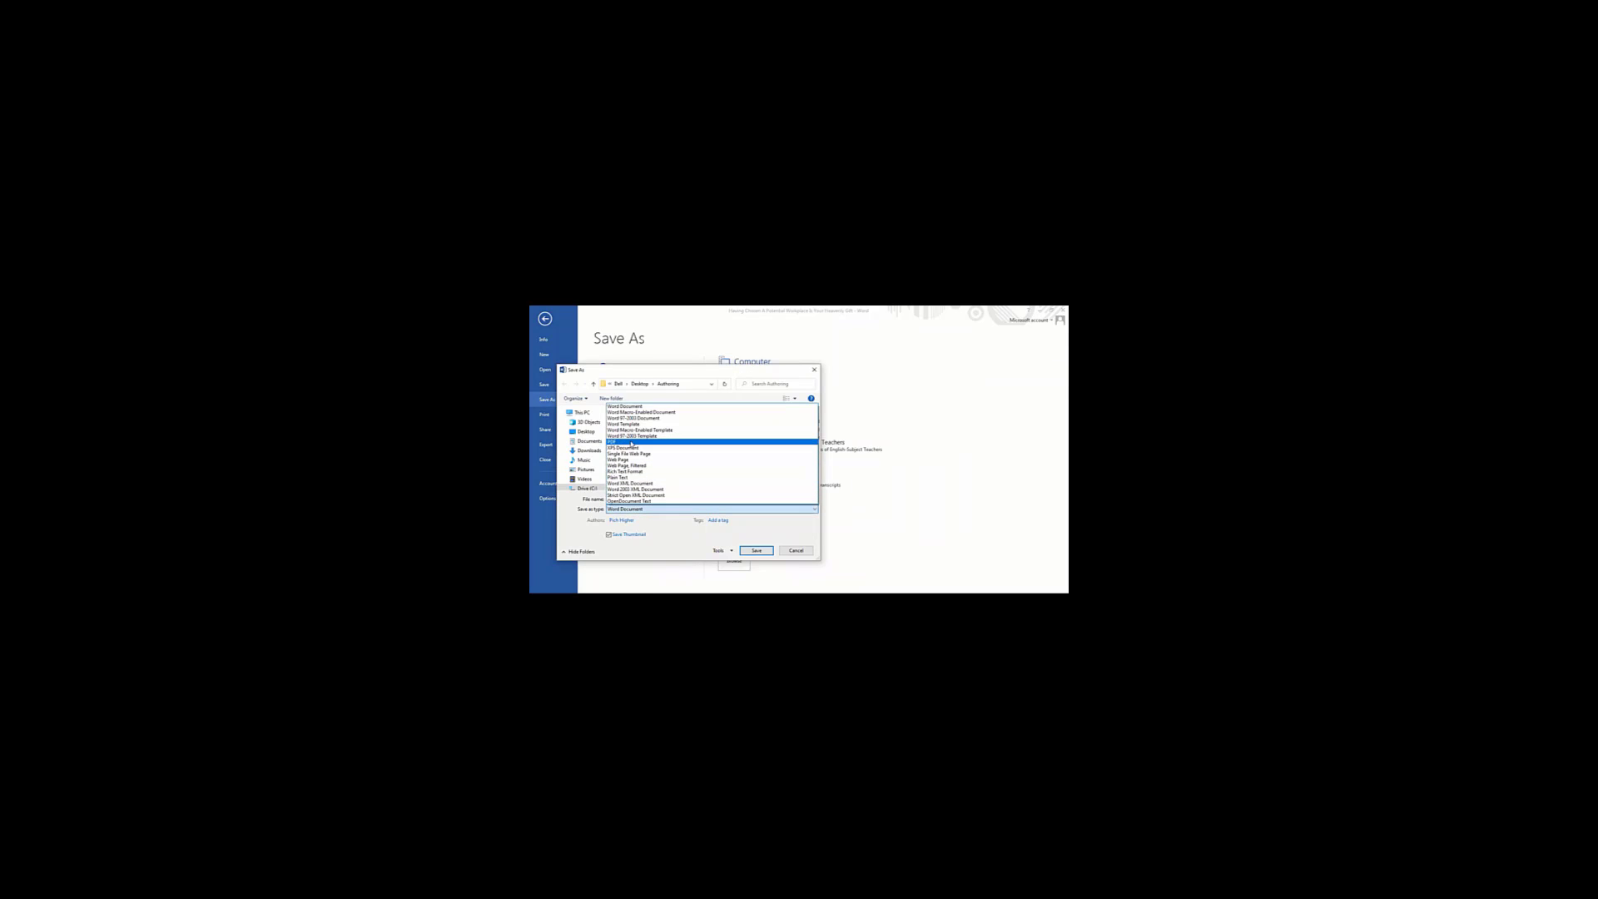
pyautogui.click(659, 442)
pyautogui.click(757, 569)
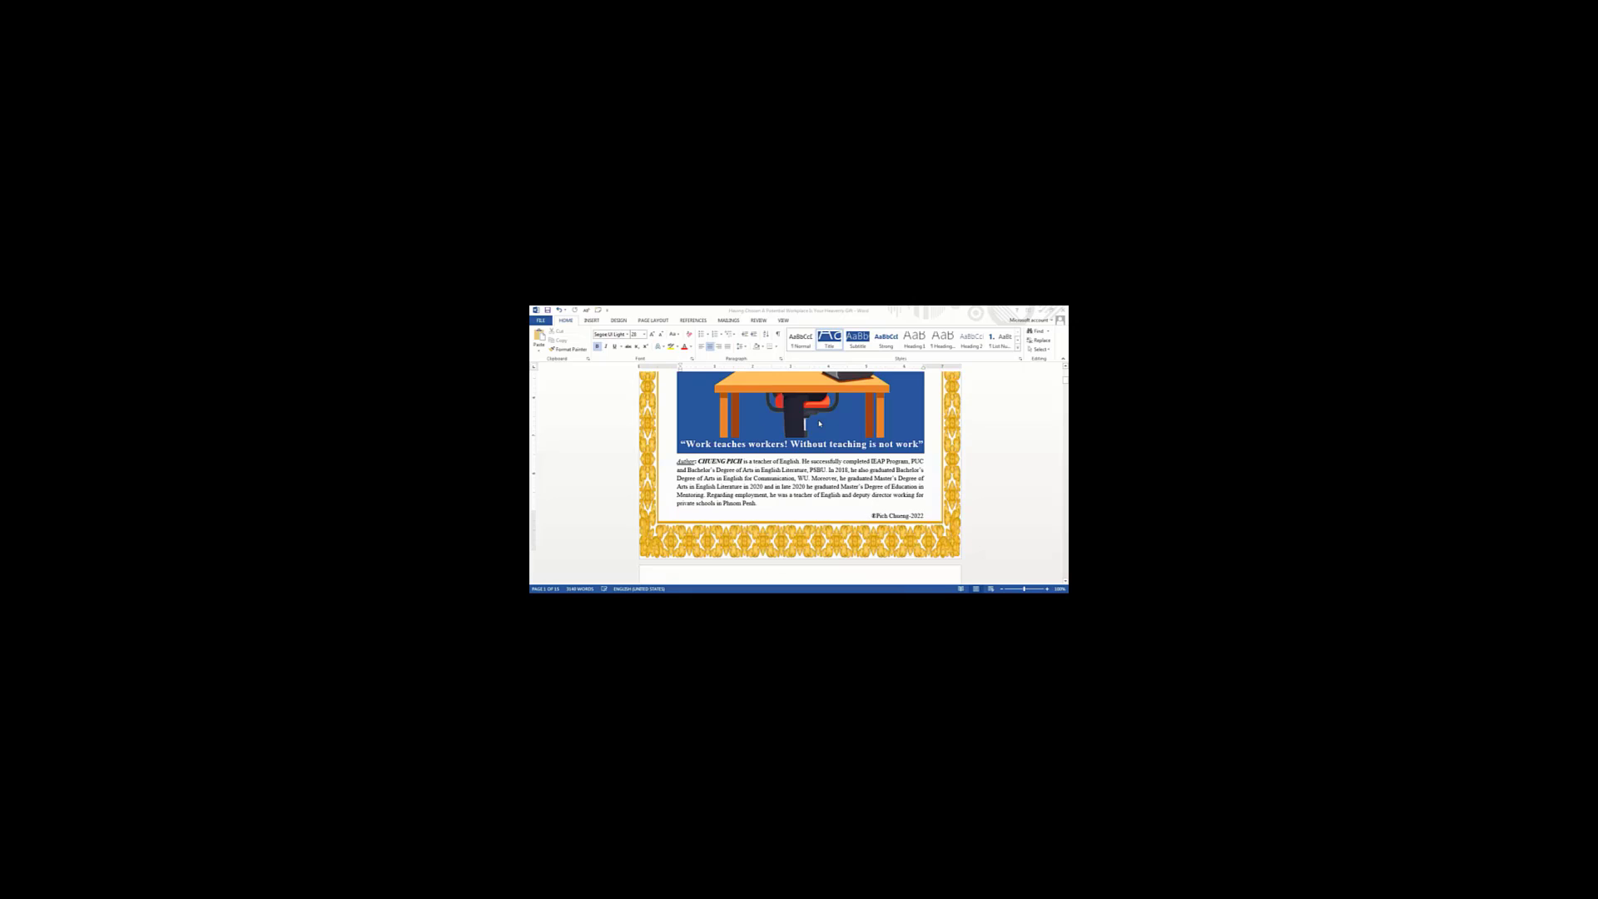
# Select the ornate gold border and delete it
pyautogui.scroll(5, 894, 460)
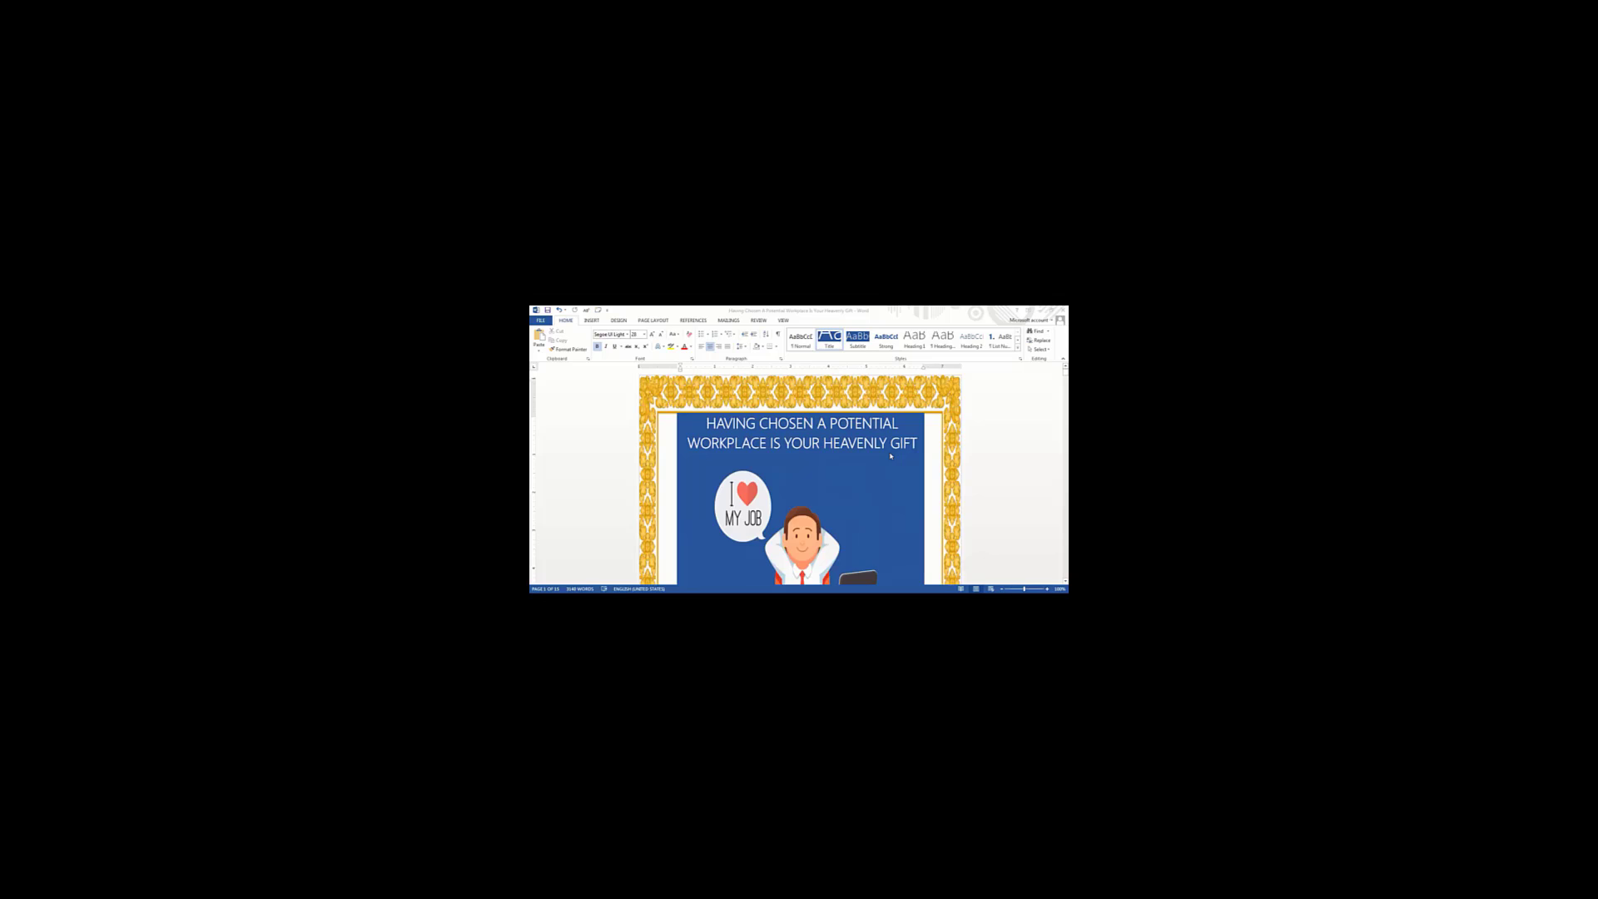
pyautogui.click(823, 396)
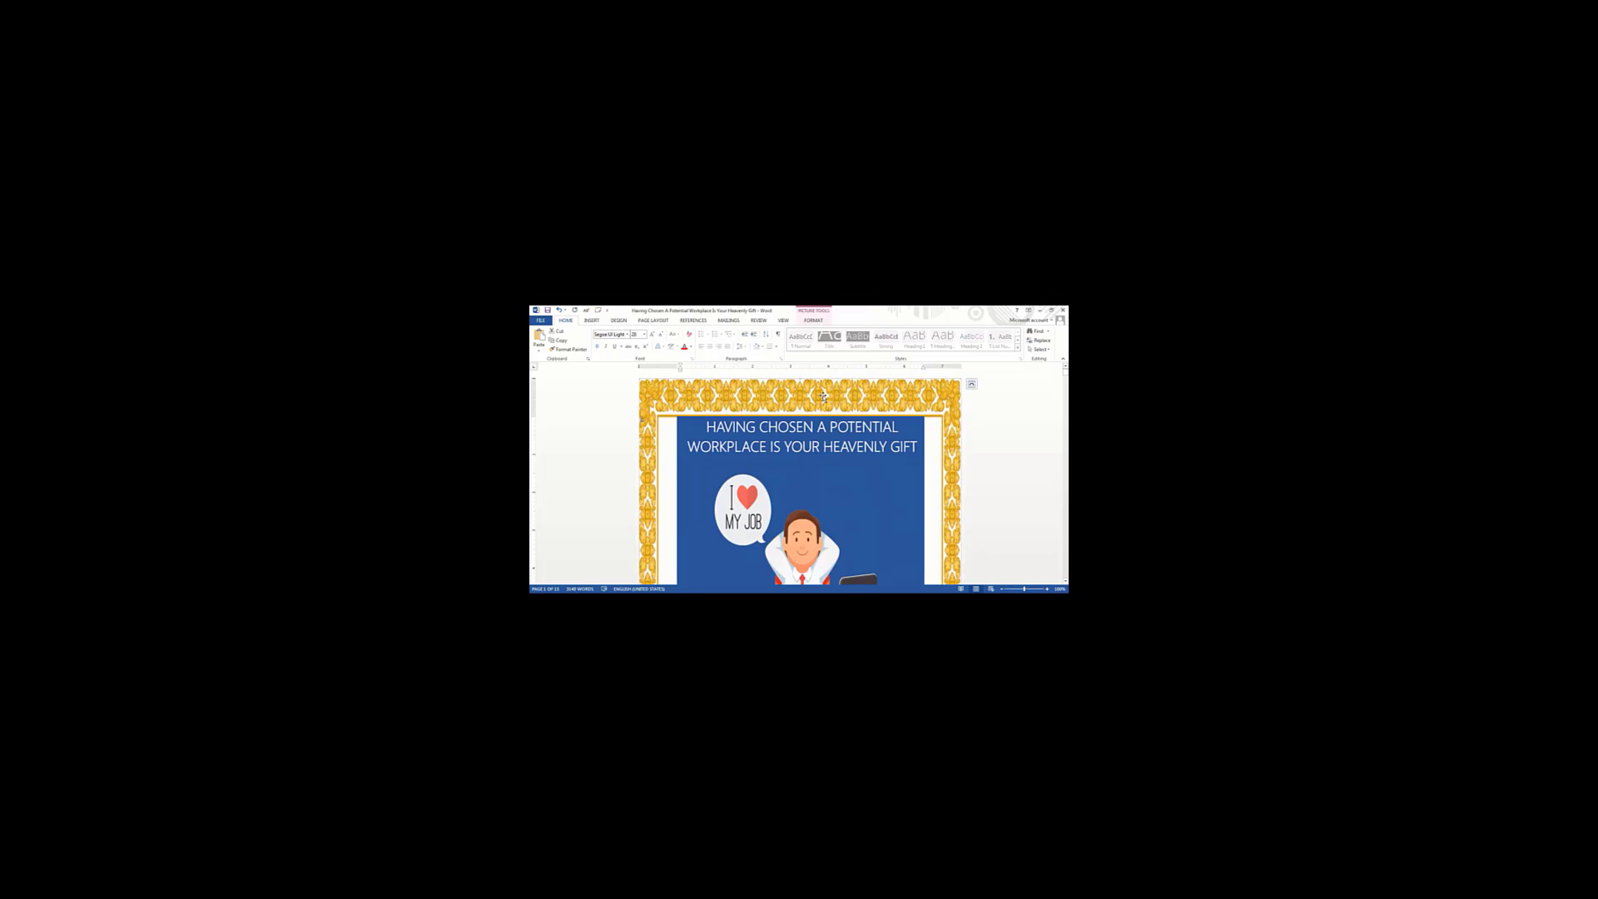
pyautogui.press('Delete')
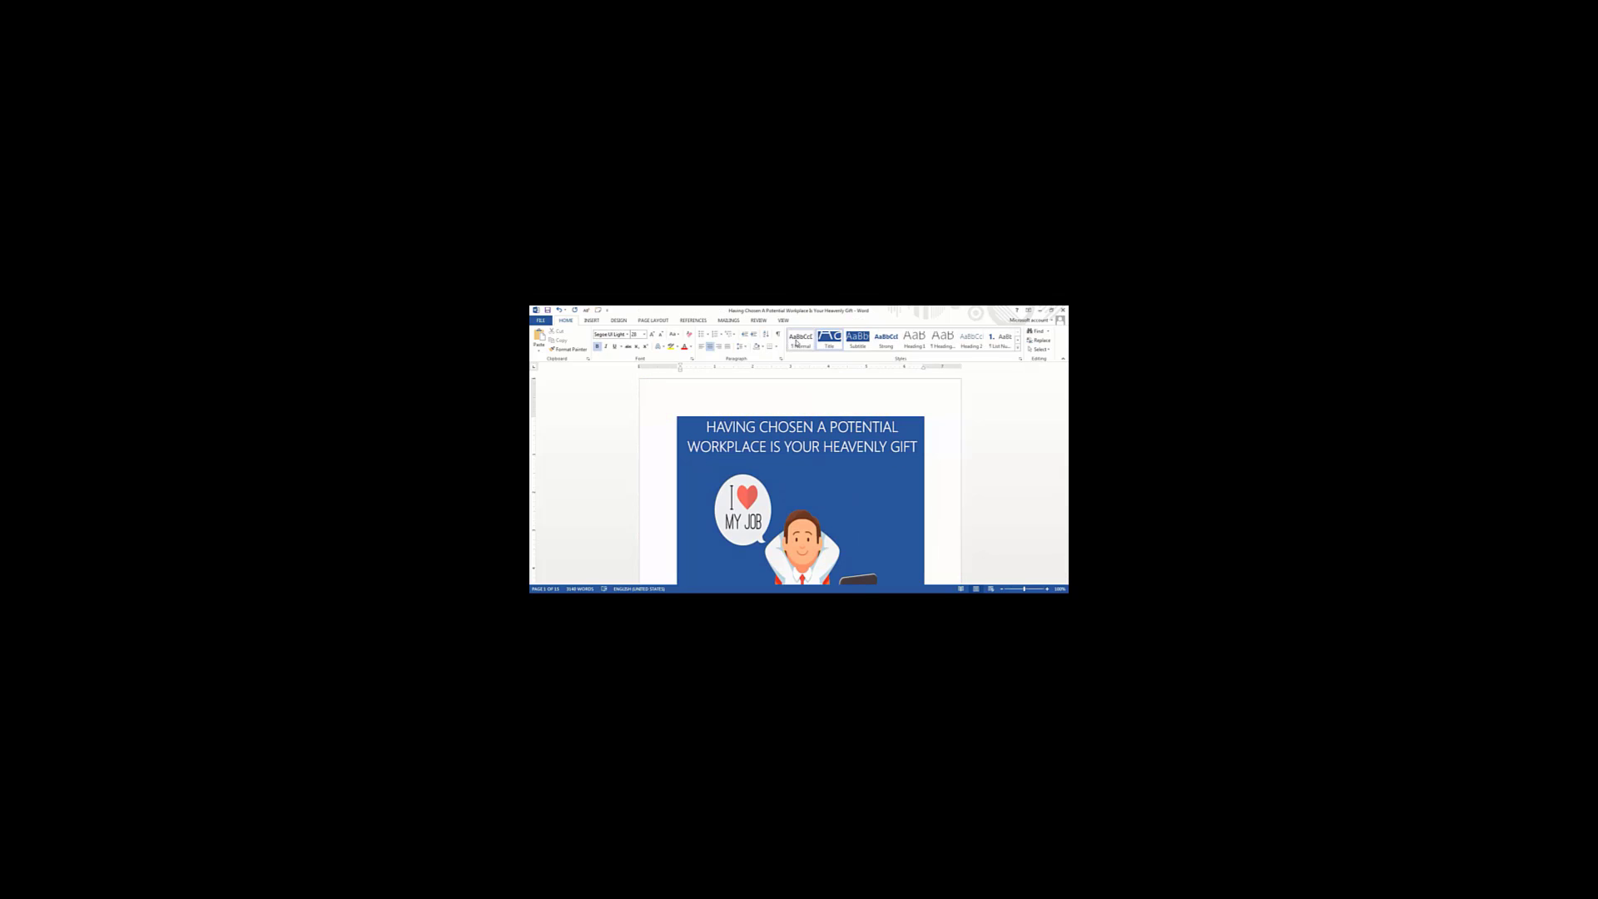
# Browse the Layout tab settings and review the unframed cover page
pyautogui.click(690, 320)
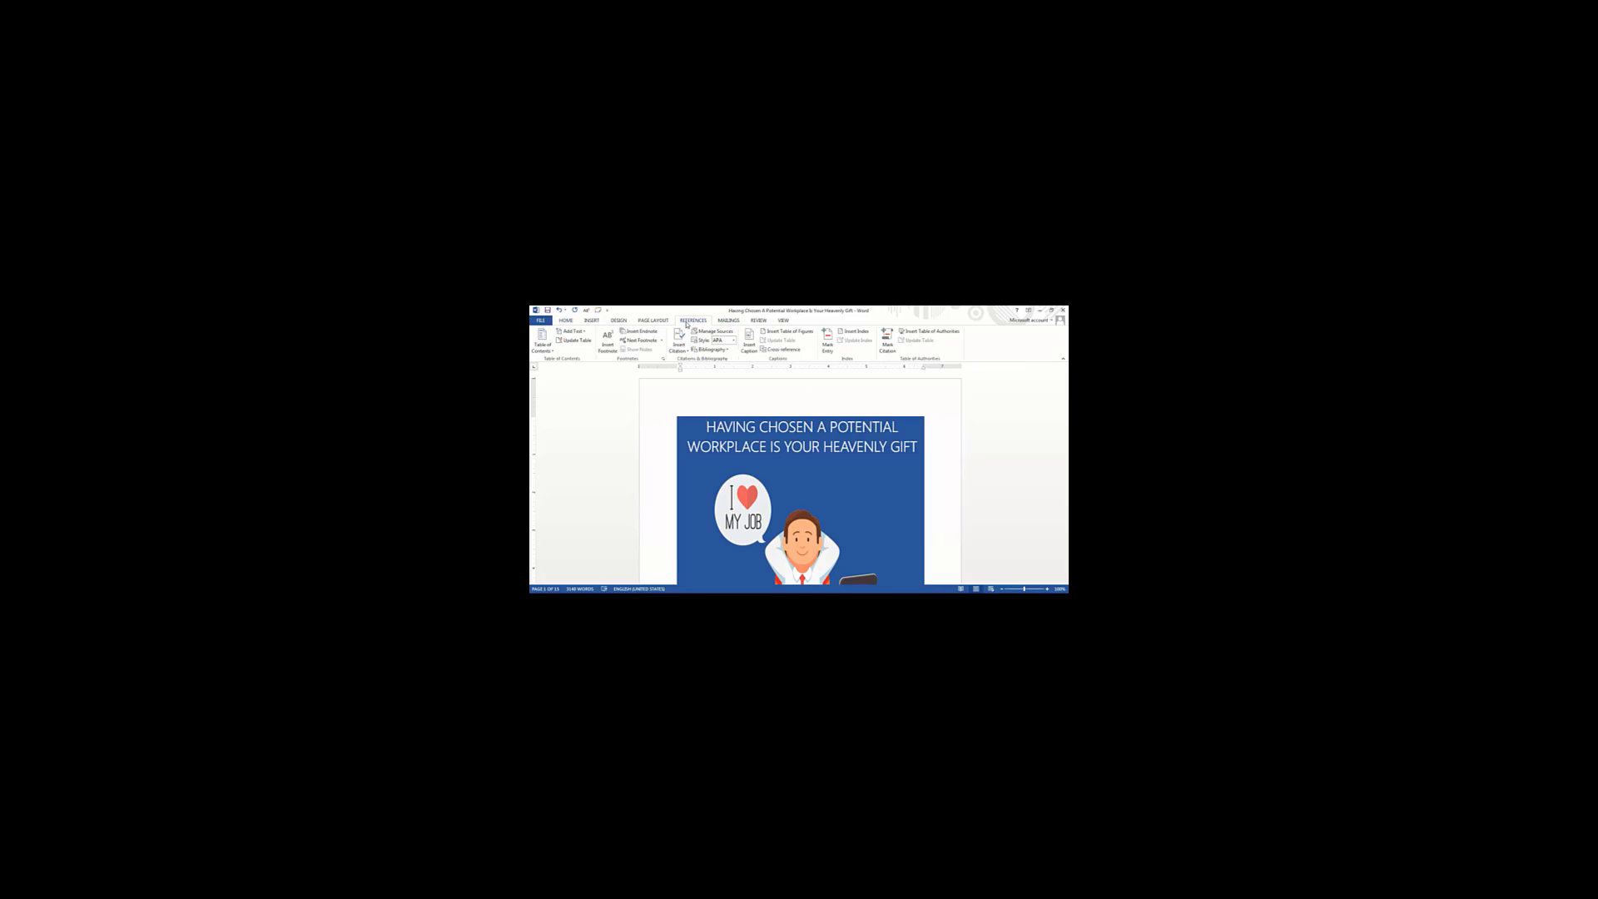
pyautogui.click(654, 321)
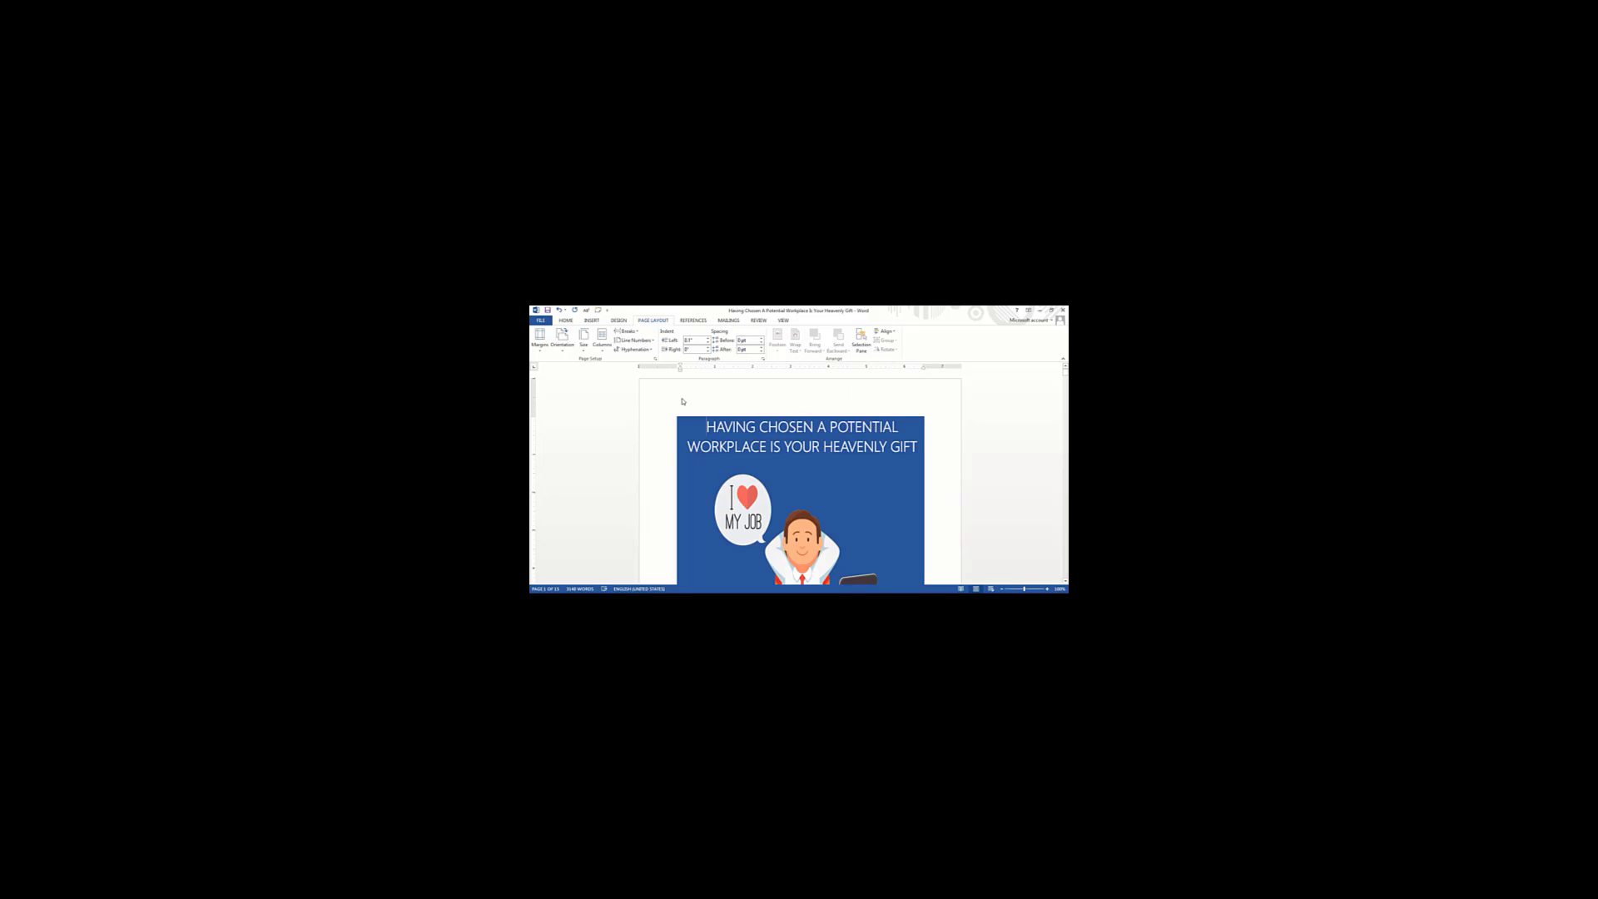
pyautogui.scroll(-5, 768, 404)
pyautogui.scroll(5, 671, 404)
pyautogui.scroll(-3, 810, 510)
pyautogui.scroll(-2, 810, 511)
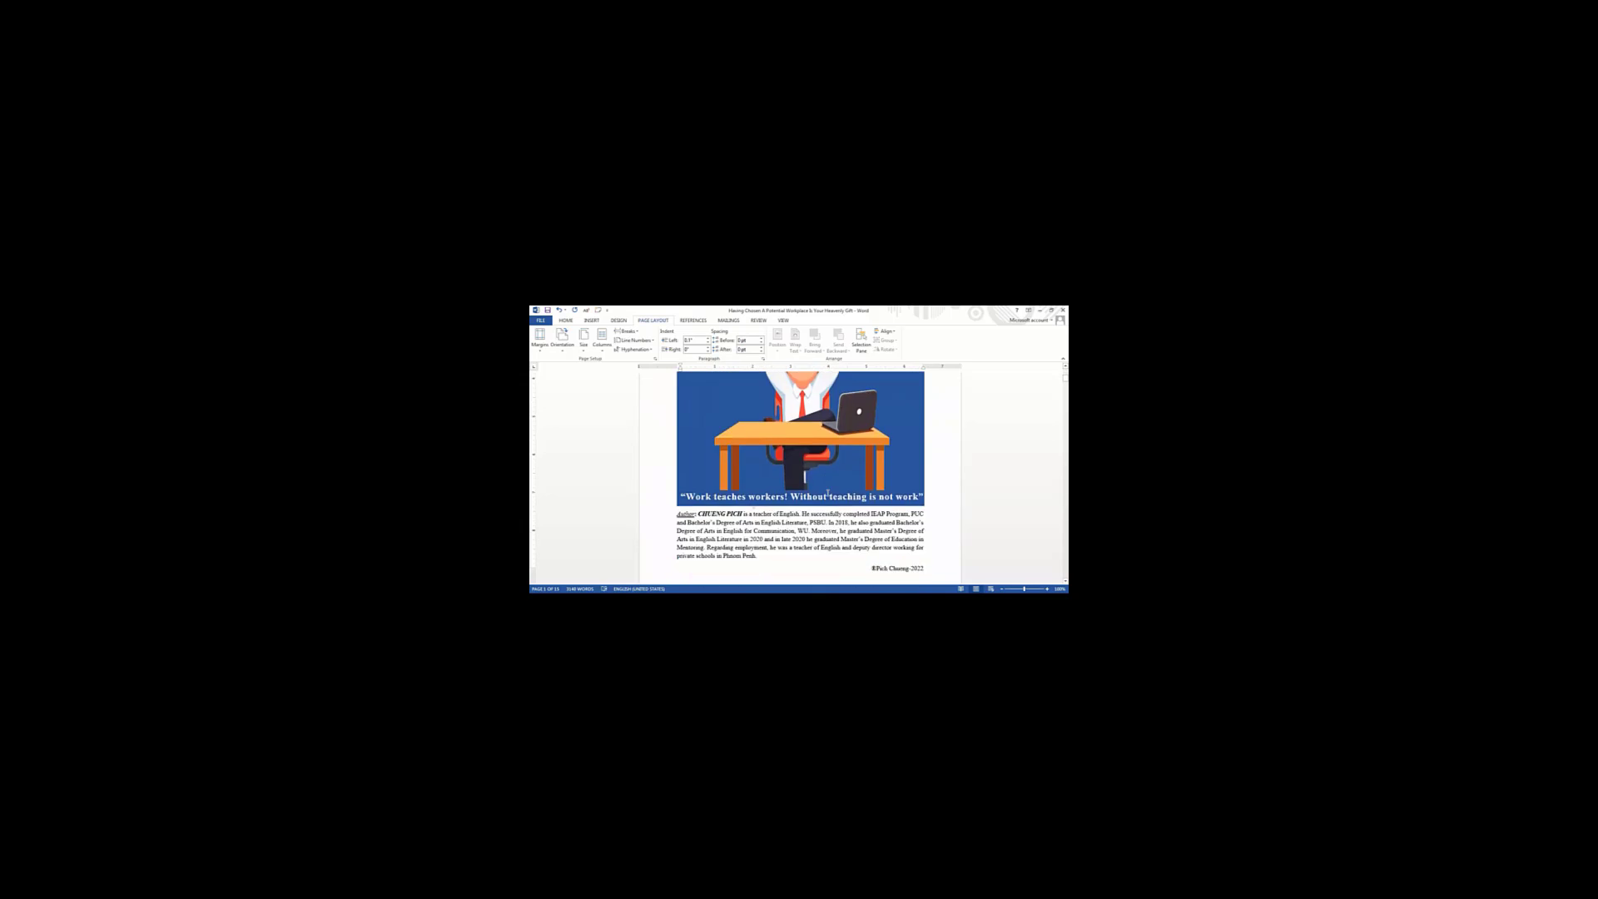
pyautogui.scroll(-2, 809, 510)
pyautogui.scroll(7, 768, 468)
pyautogui.scroll(1, 767, 468)
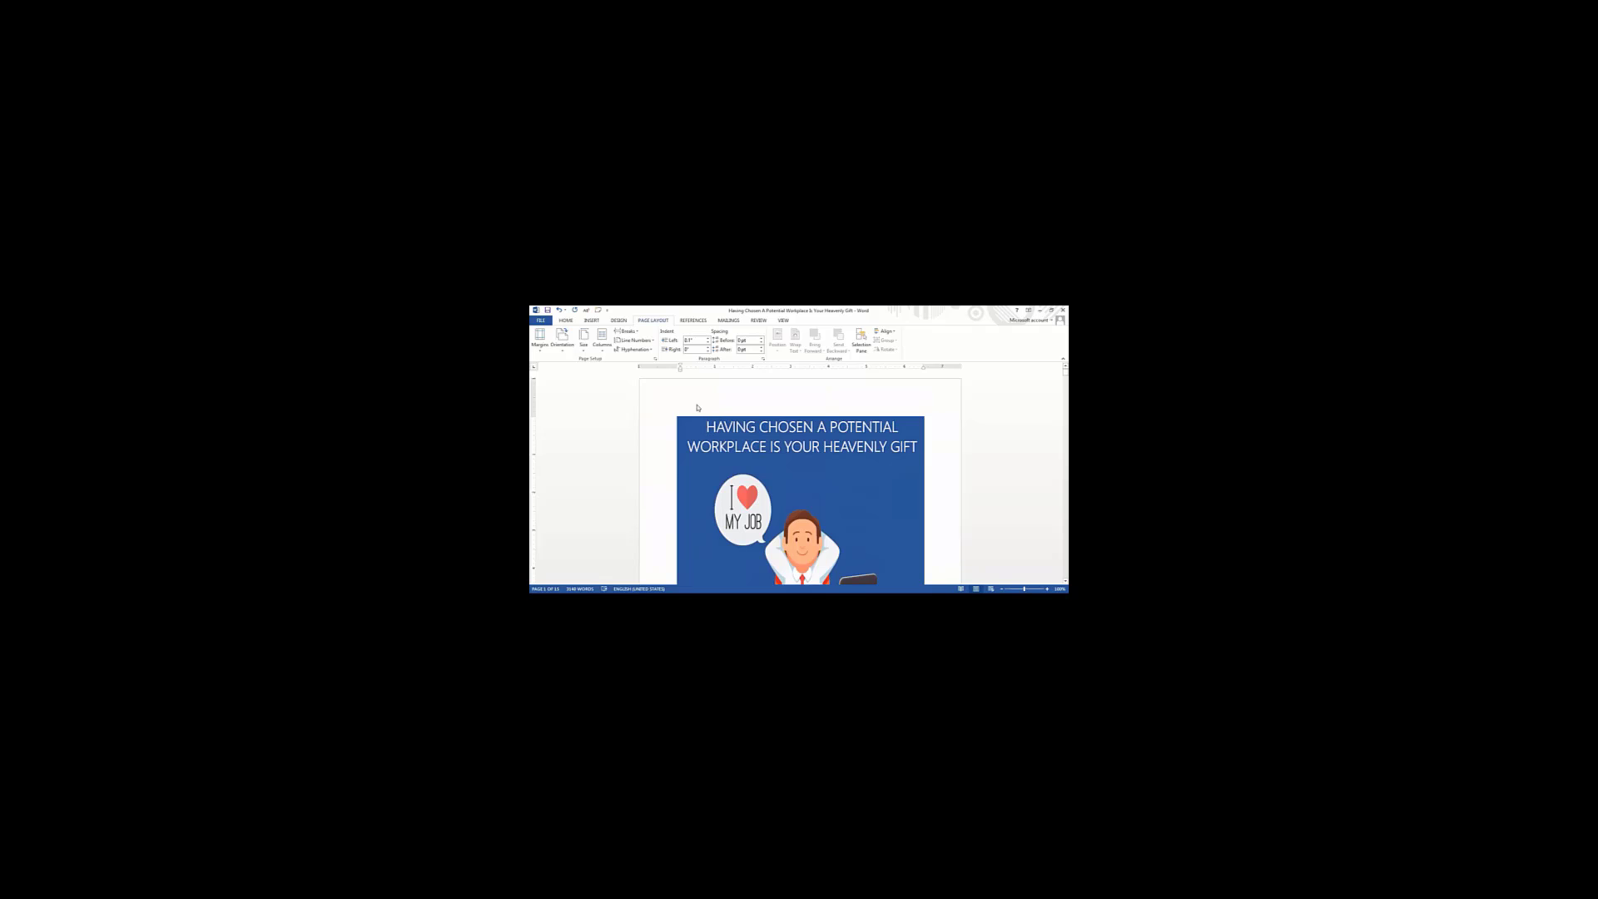
pyautogui.click(594, 321)
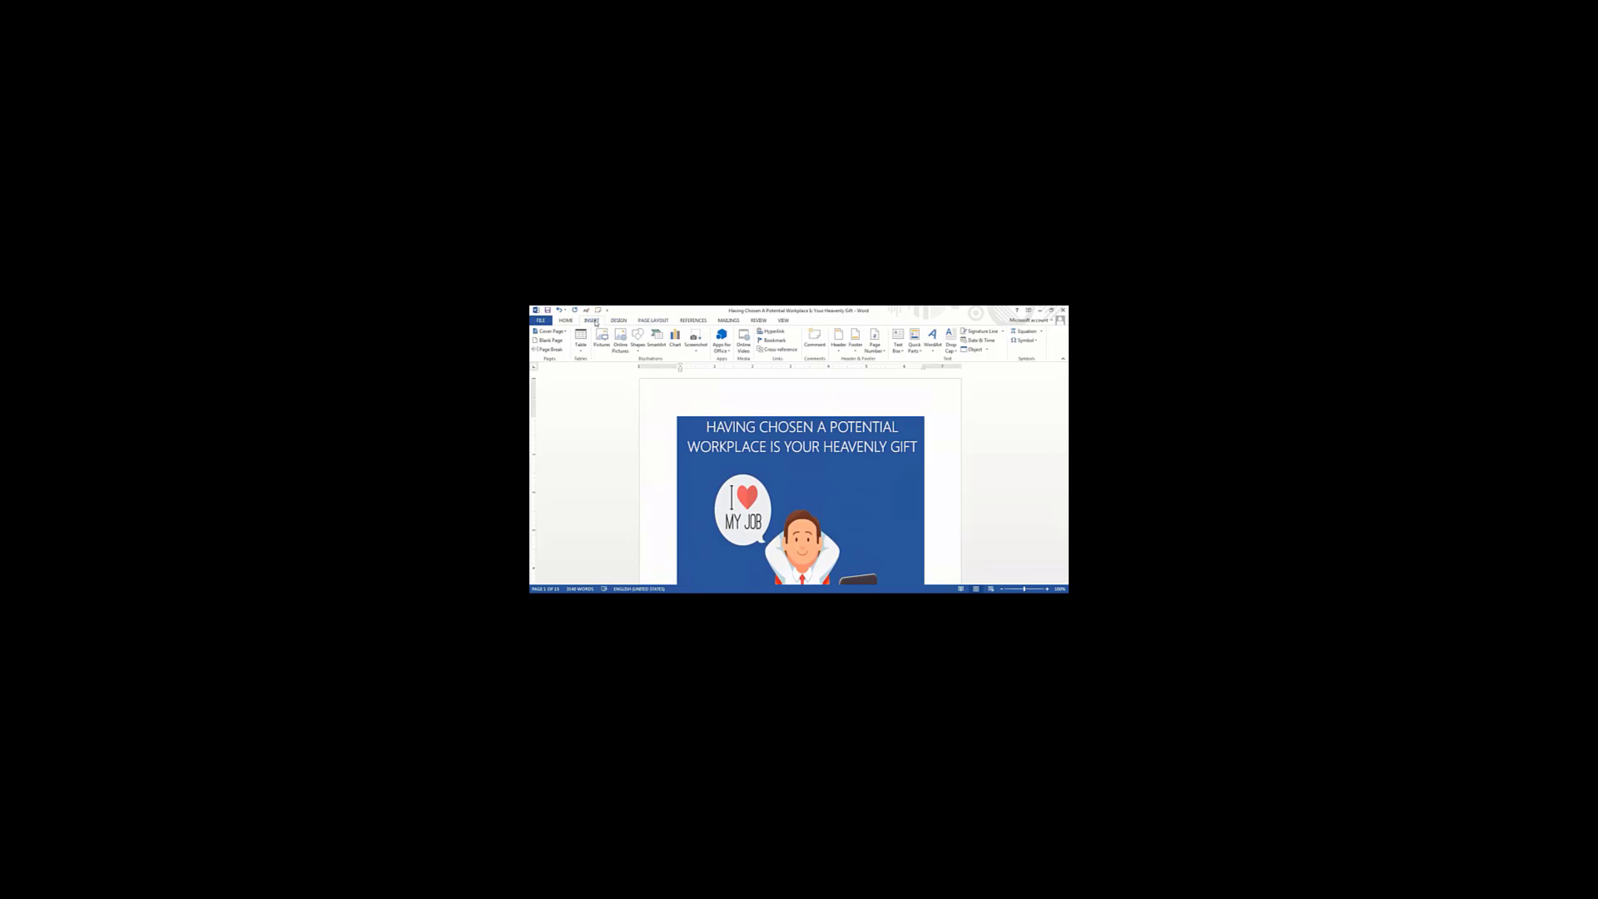
# Draw a Rectangle shape from the page's top-left to bottom-right corner, covering the whole page
pyautogui.click(639, 348)
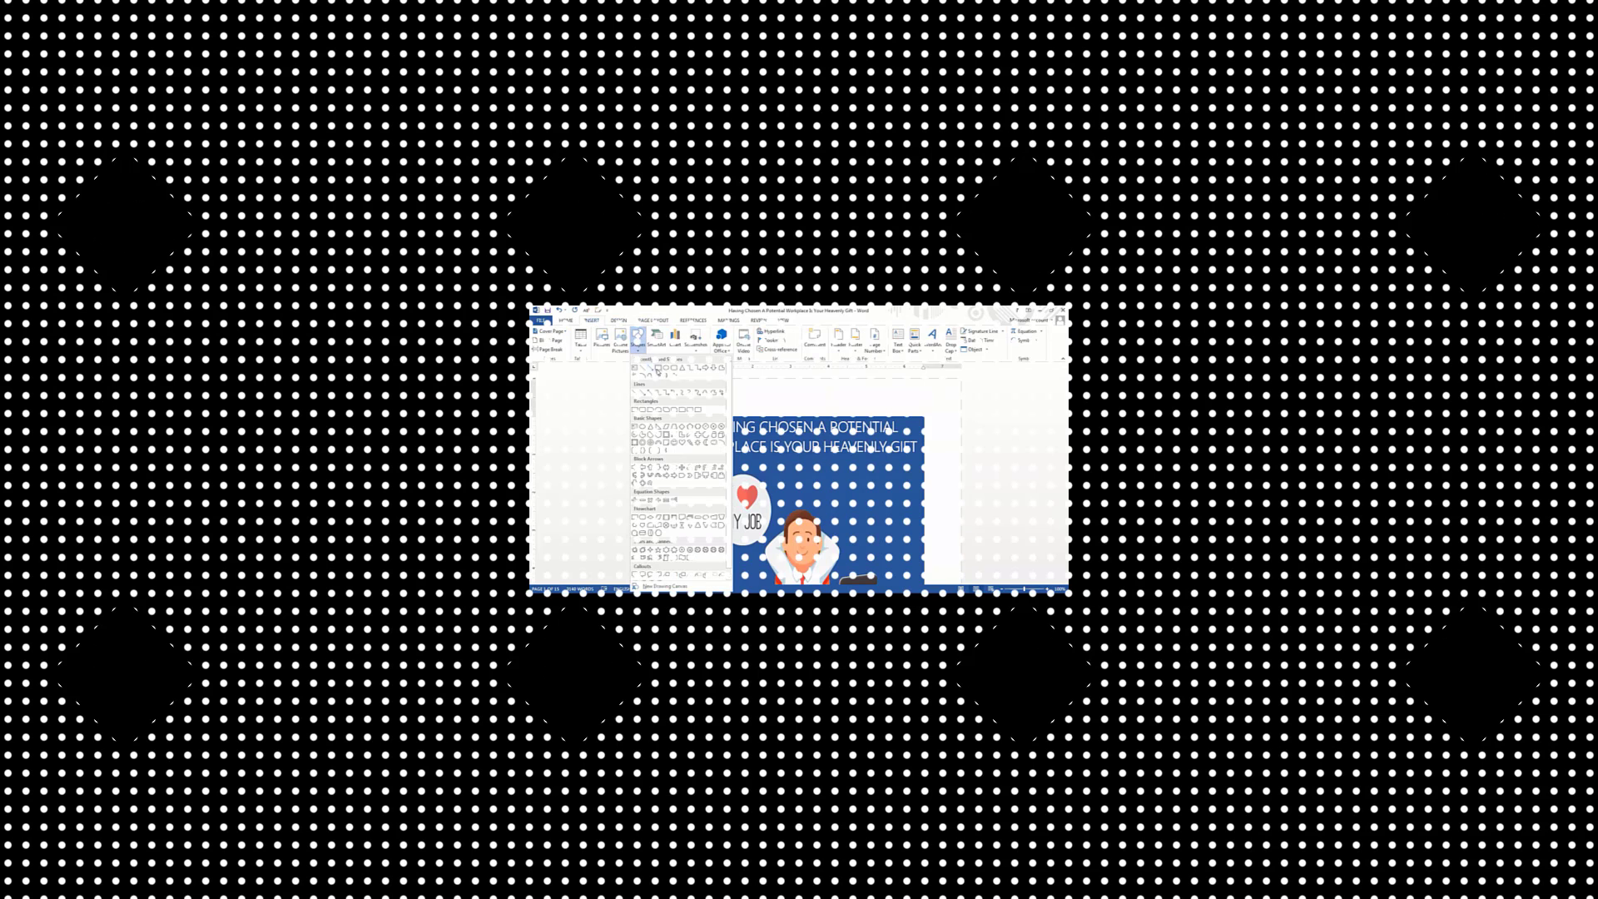
pyautogui.click(650, 373)
pyautogui.moveTo(650, 386); pyautogui.dragTo(954, 560)
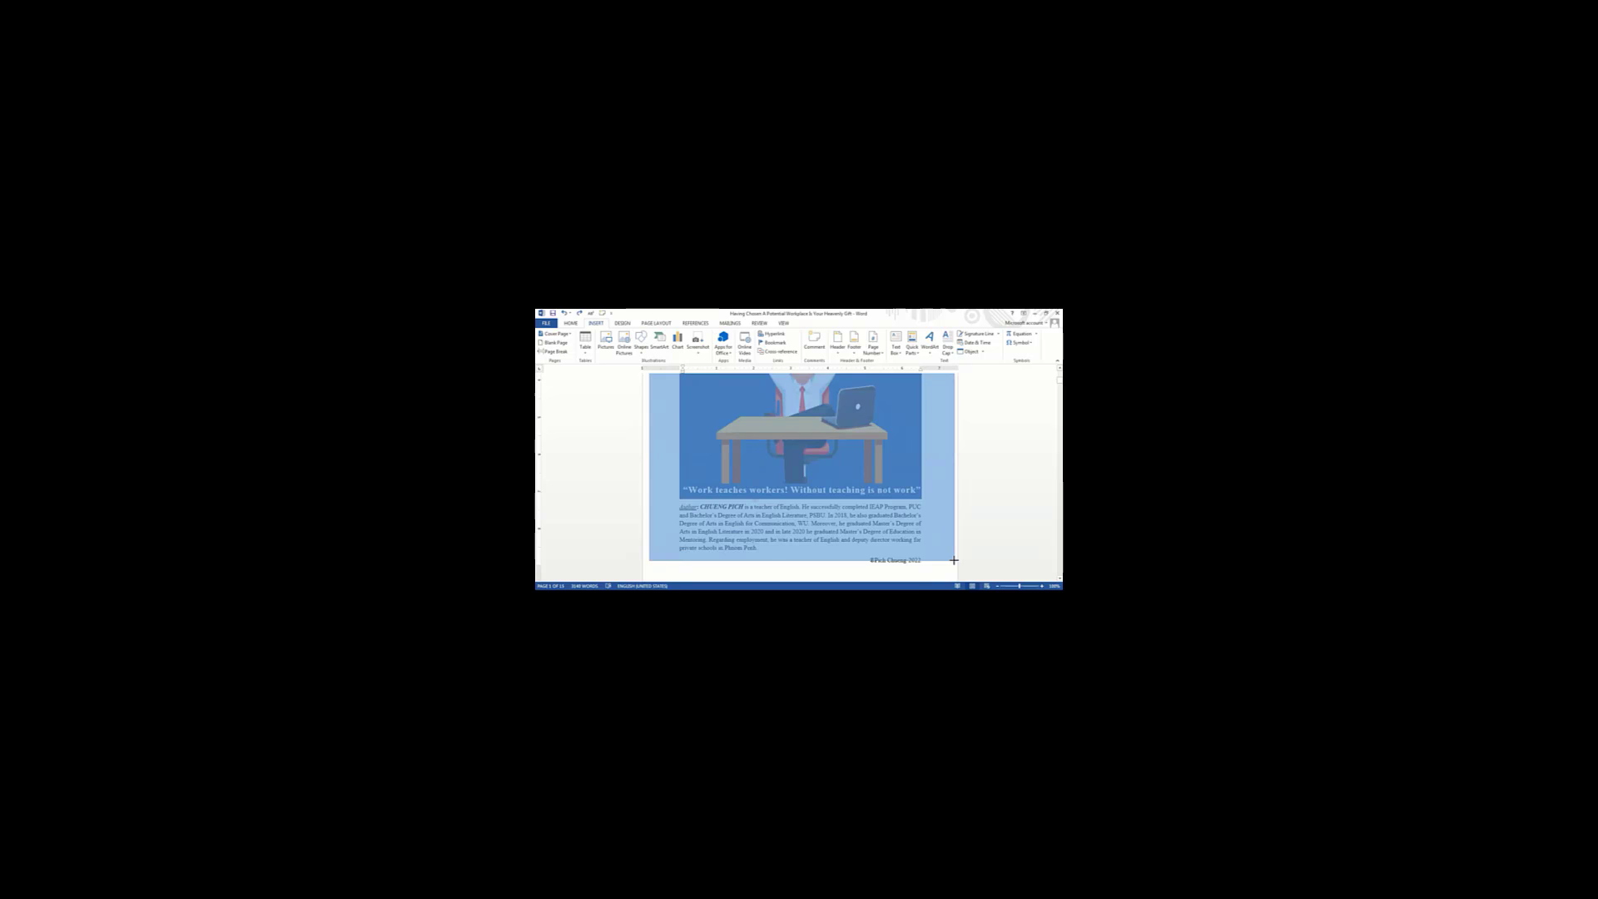
pyautogui.moveTo(954, 561); pyautogui.dragTo(950, 562)
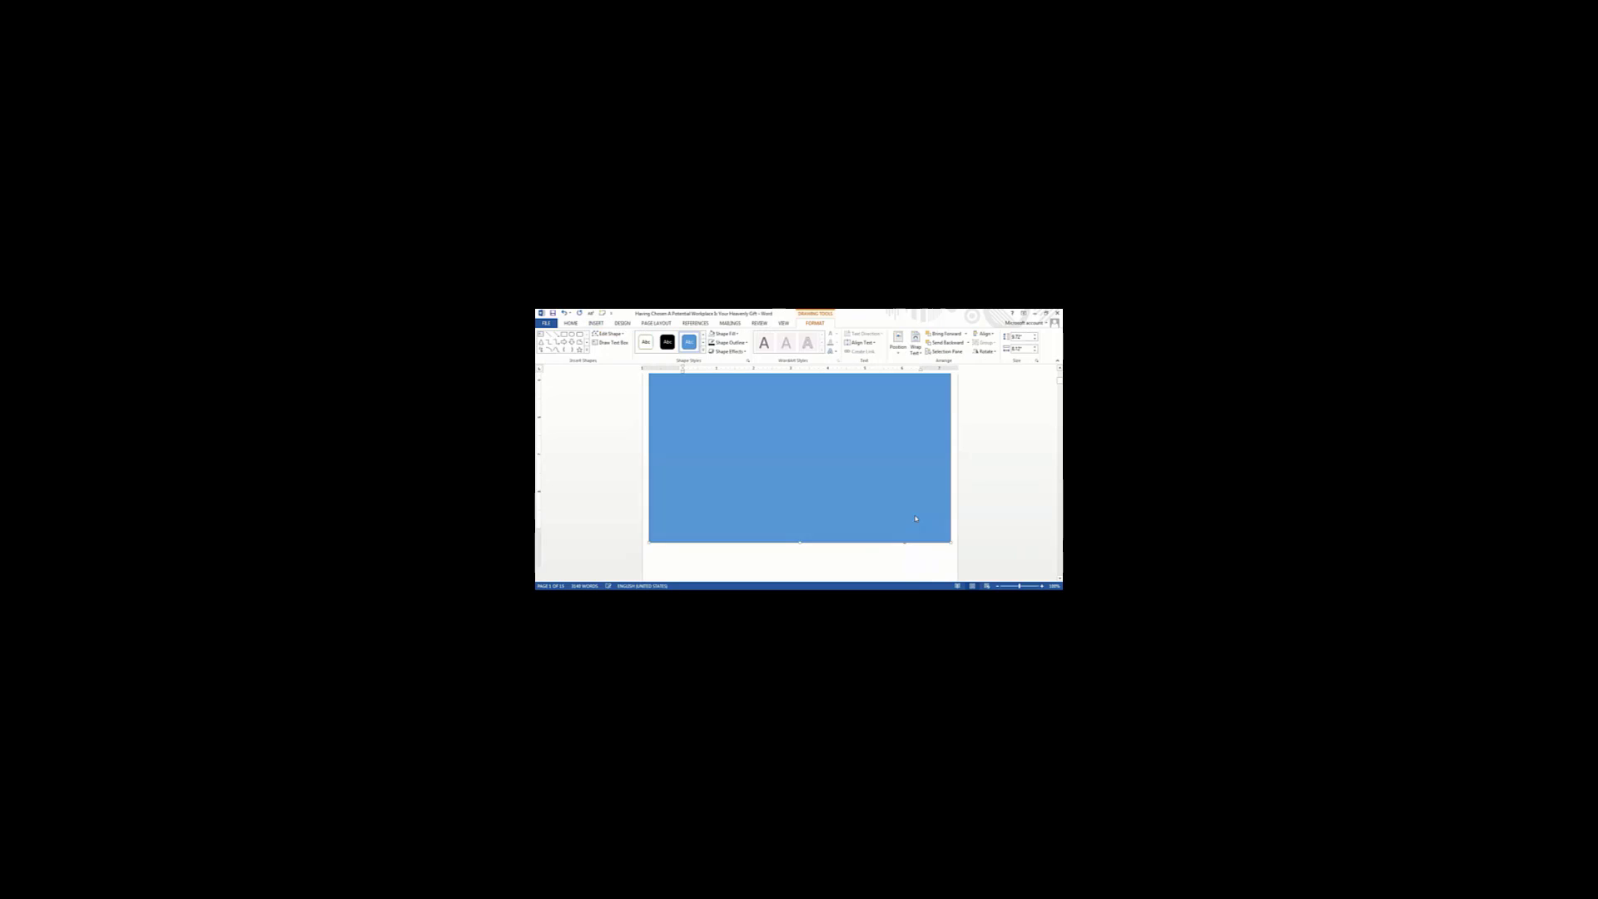
pyautogui.moveTo(801, 489); pyautogui.dragTo(800, 582)
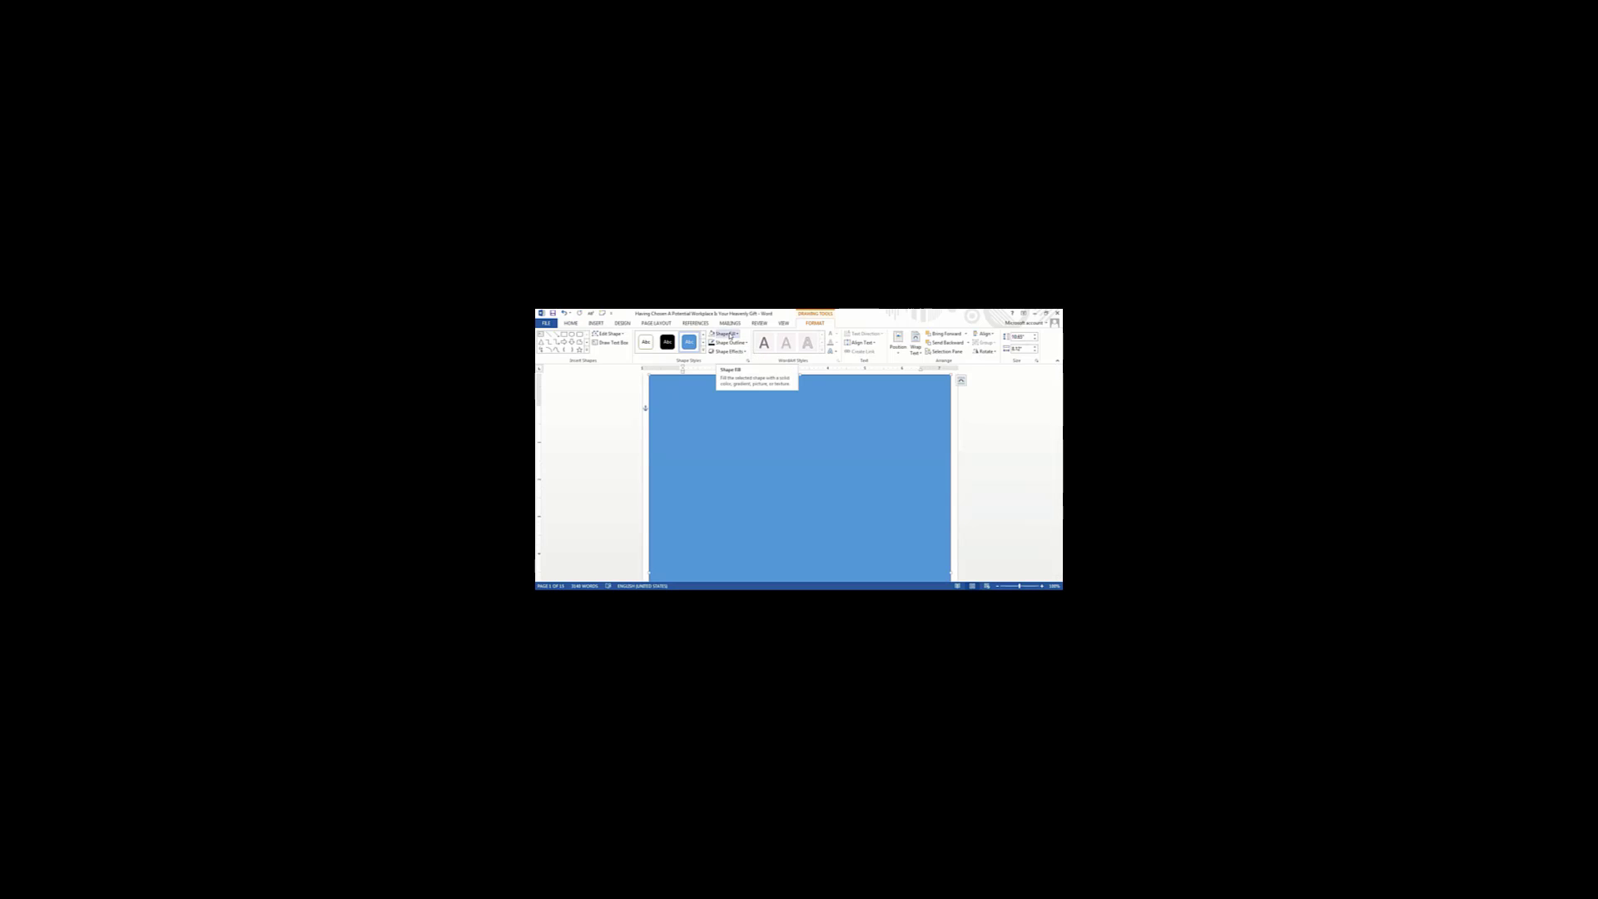
# Remove the rectangle's fill and give it a black 6 pt outline
pyautogui.click(730, 334)
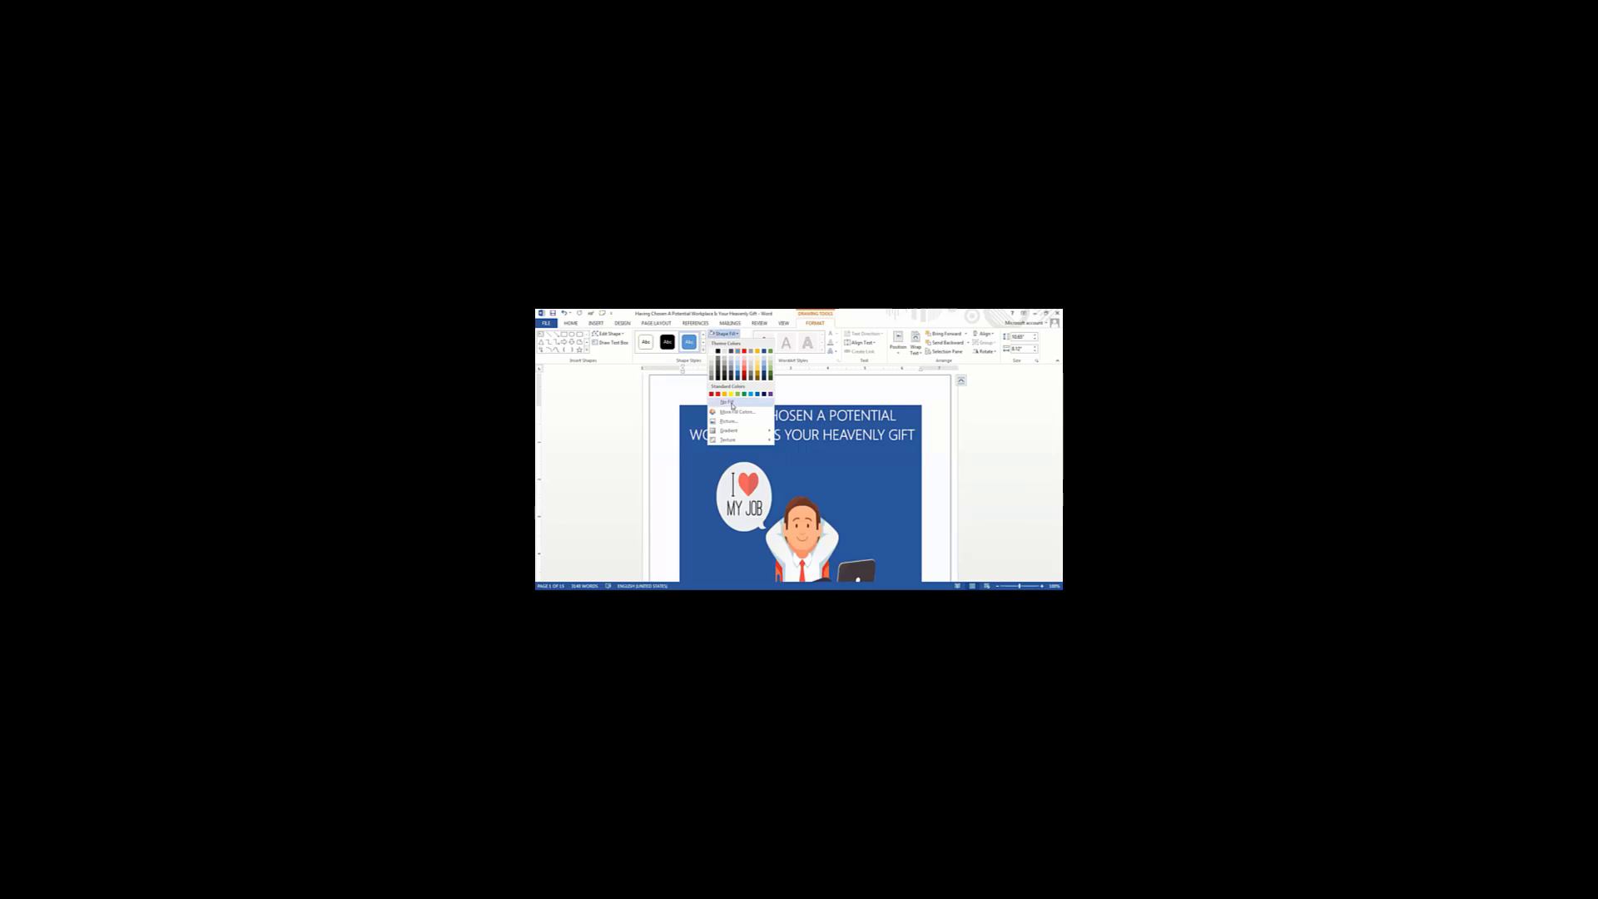
pyautogui.click(730, 403)
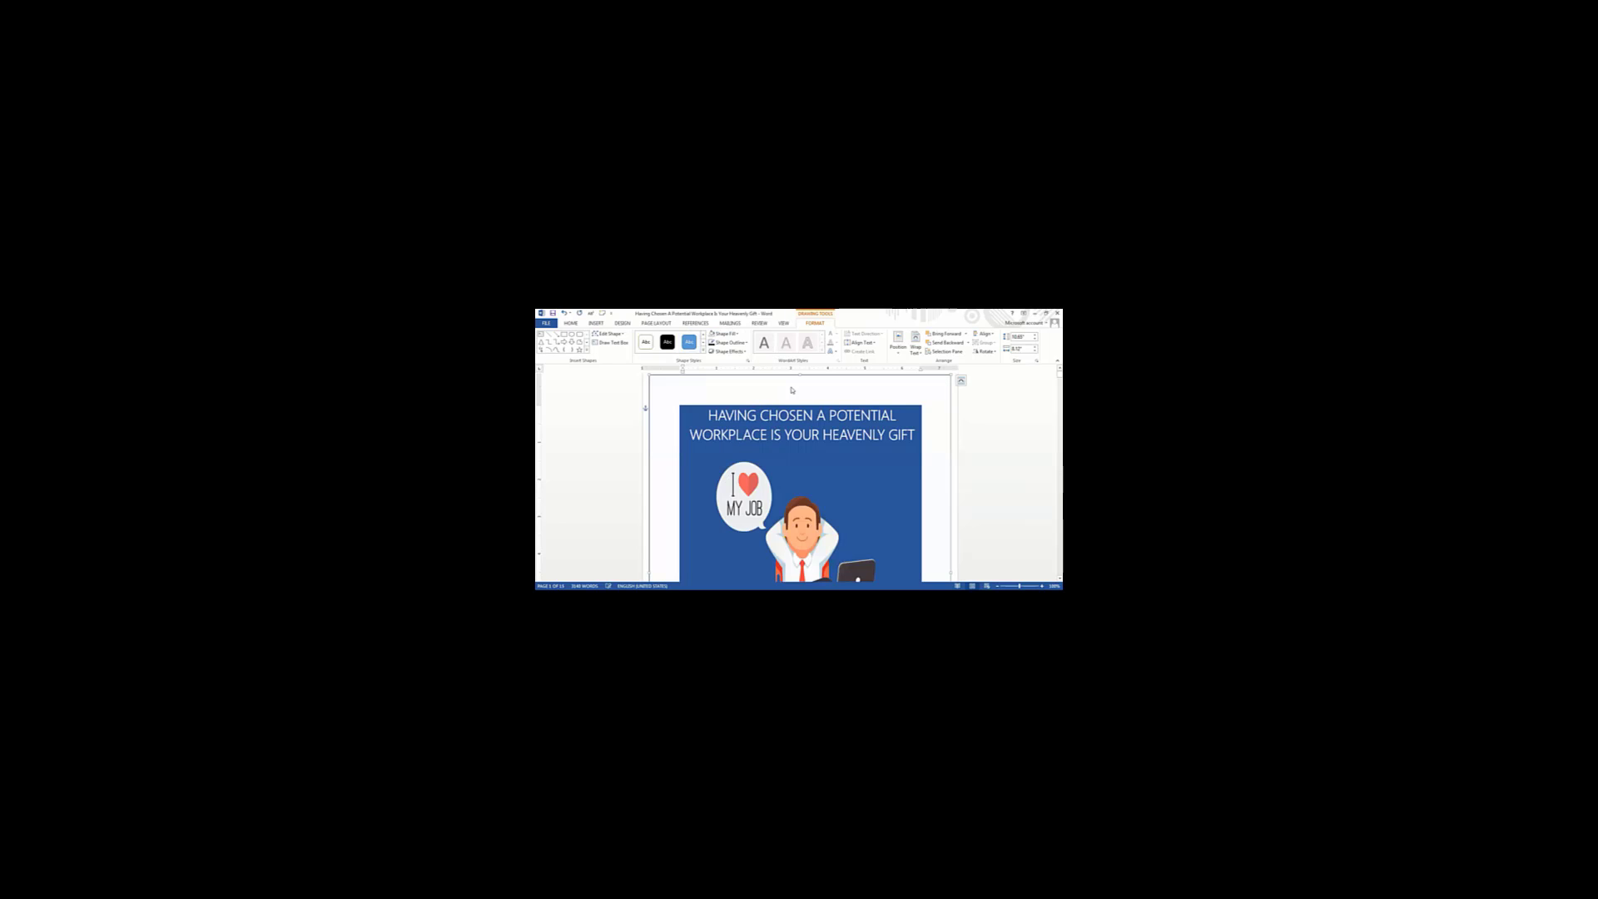
pyautogui.click(727, 343)
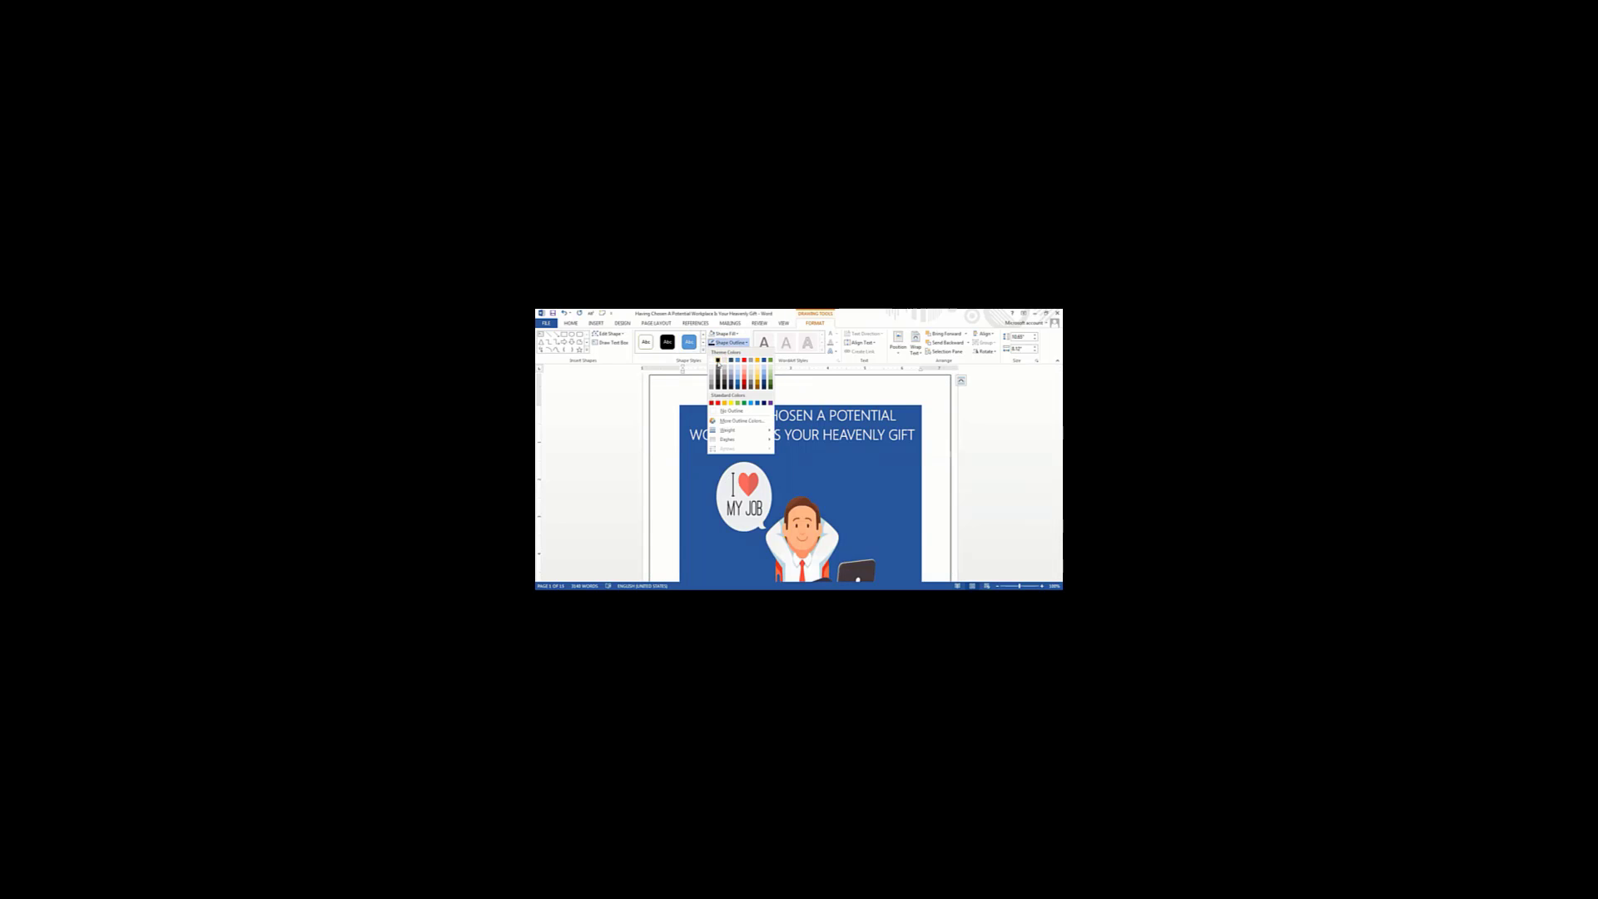
pyautogui.click(737, 344)
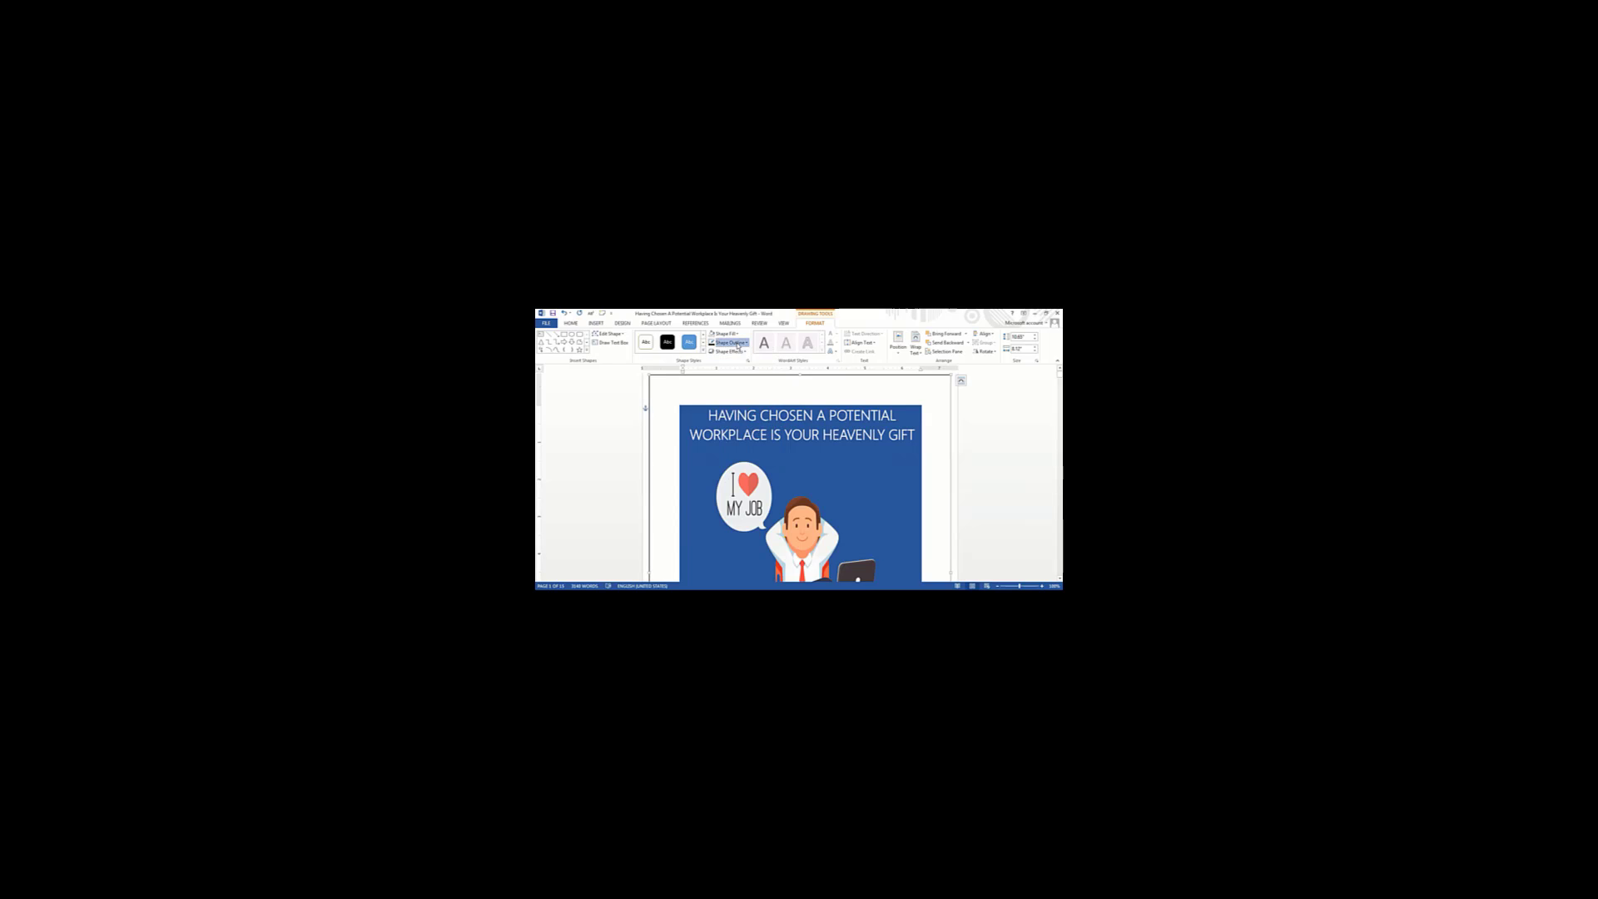
pyautogui.click(737, 344)
pyautogui.moveTo(729, 430)
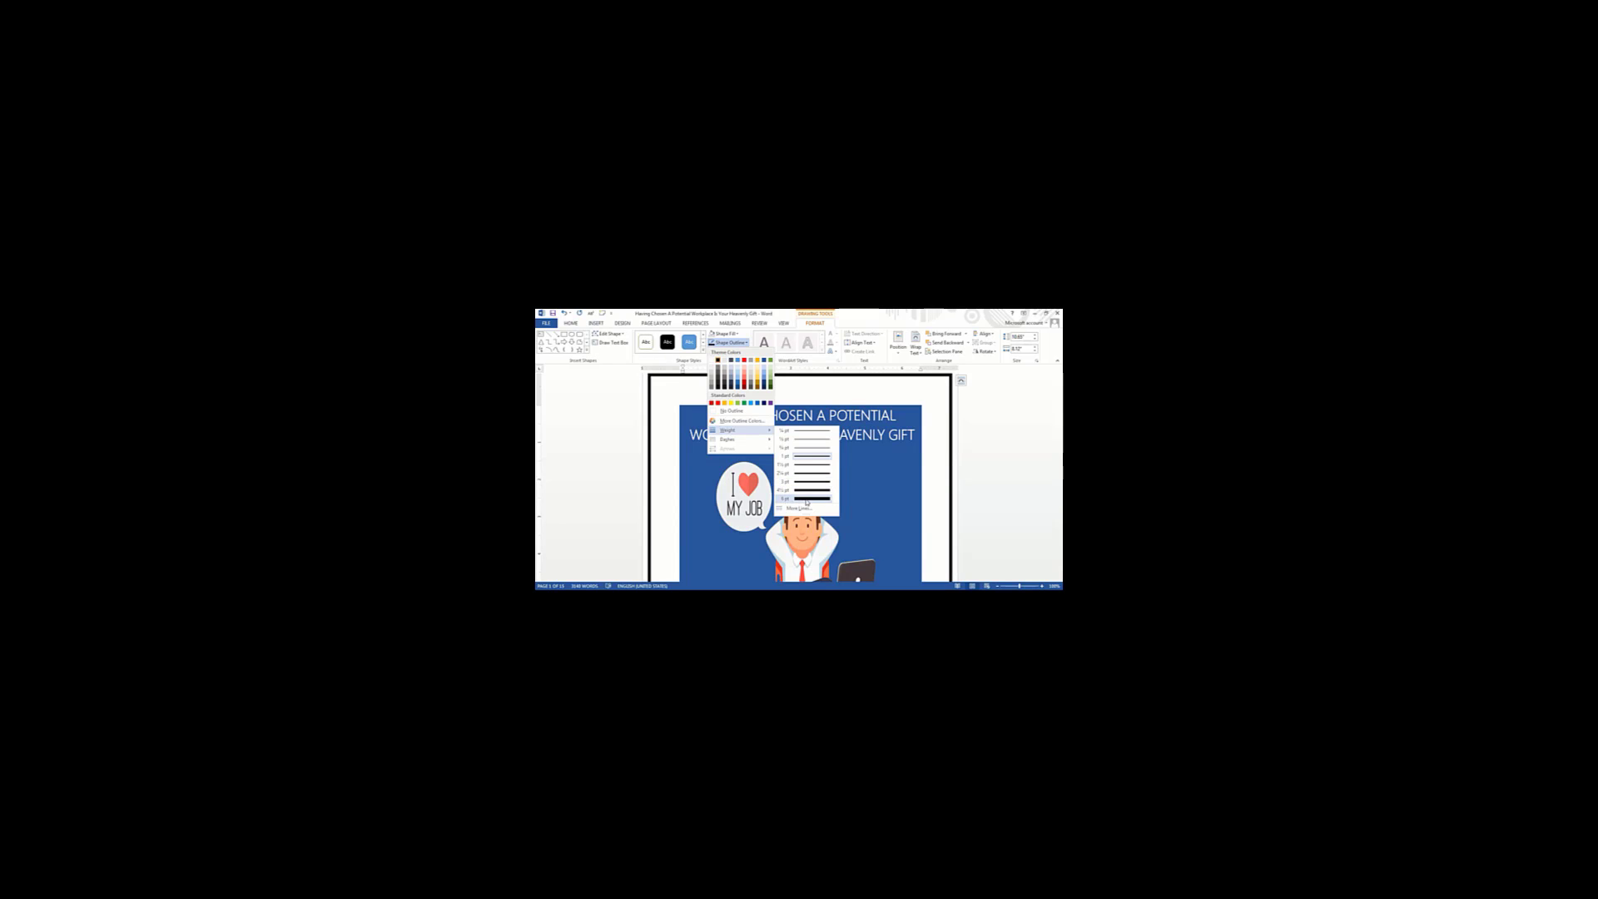
pyautogui.click(806, 500)
# Deselect the rectangle and scroll the page to check the finished black frame
pyautogui.scroll(-5, 983, 433)
pyautogui.scroll(-2, 982, 432)
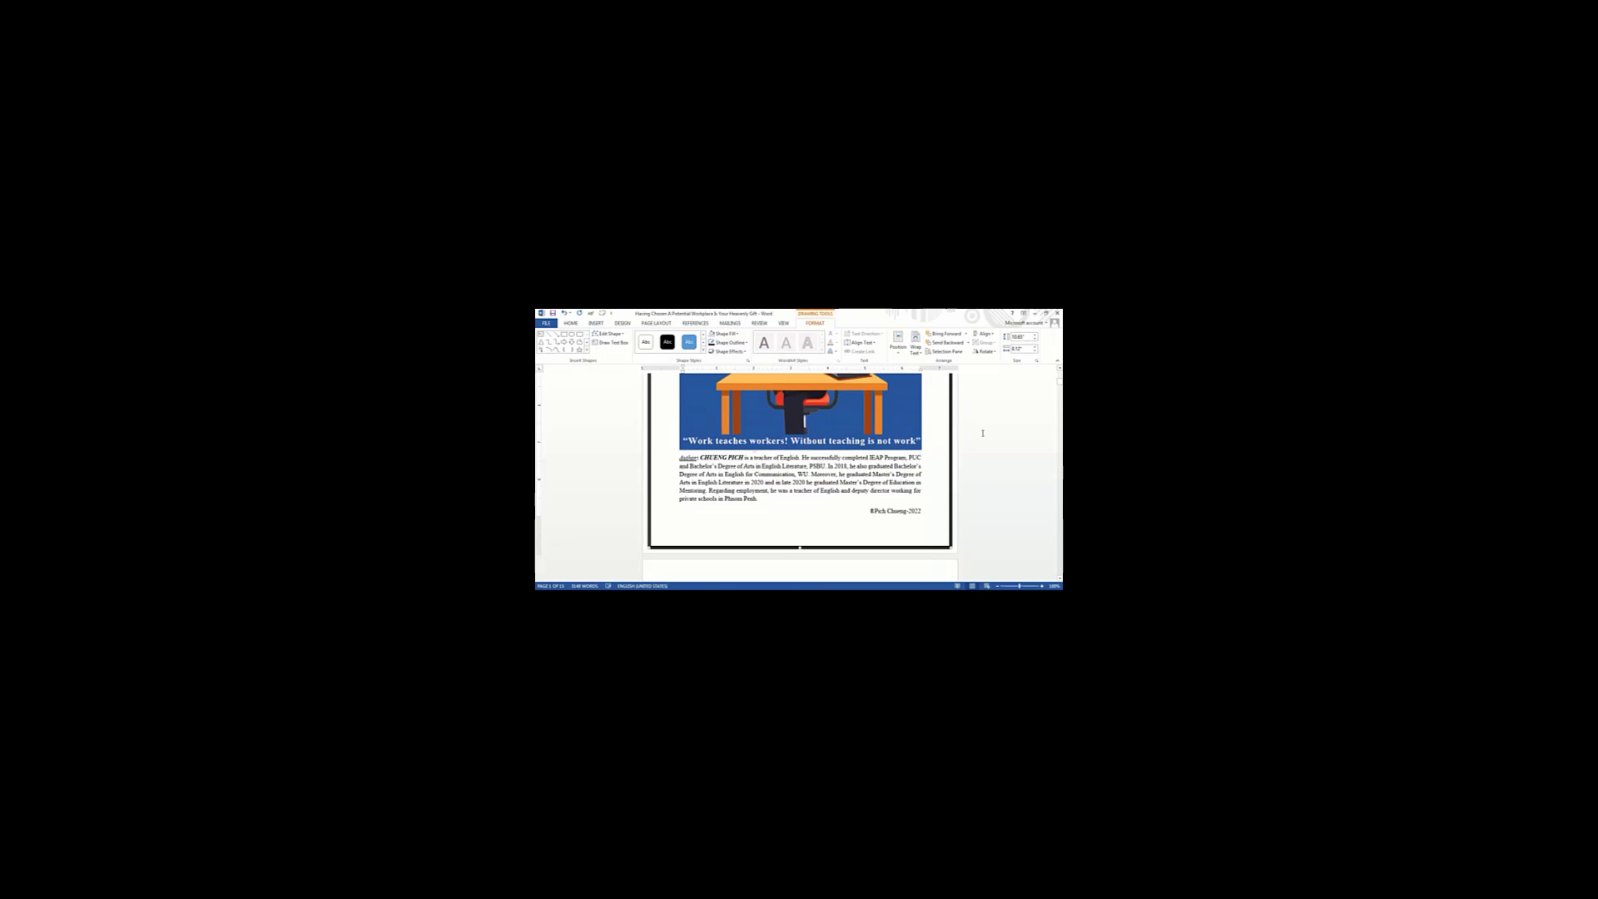
pyautogui.click(982, 433)
pyautogui.scroll(7, 982, 433)
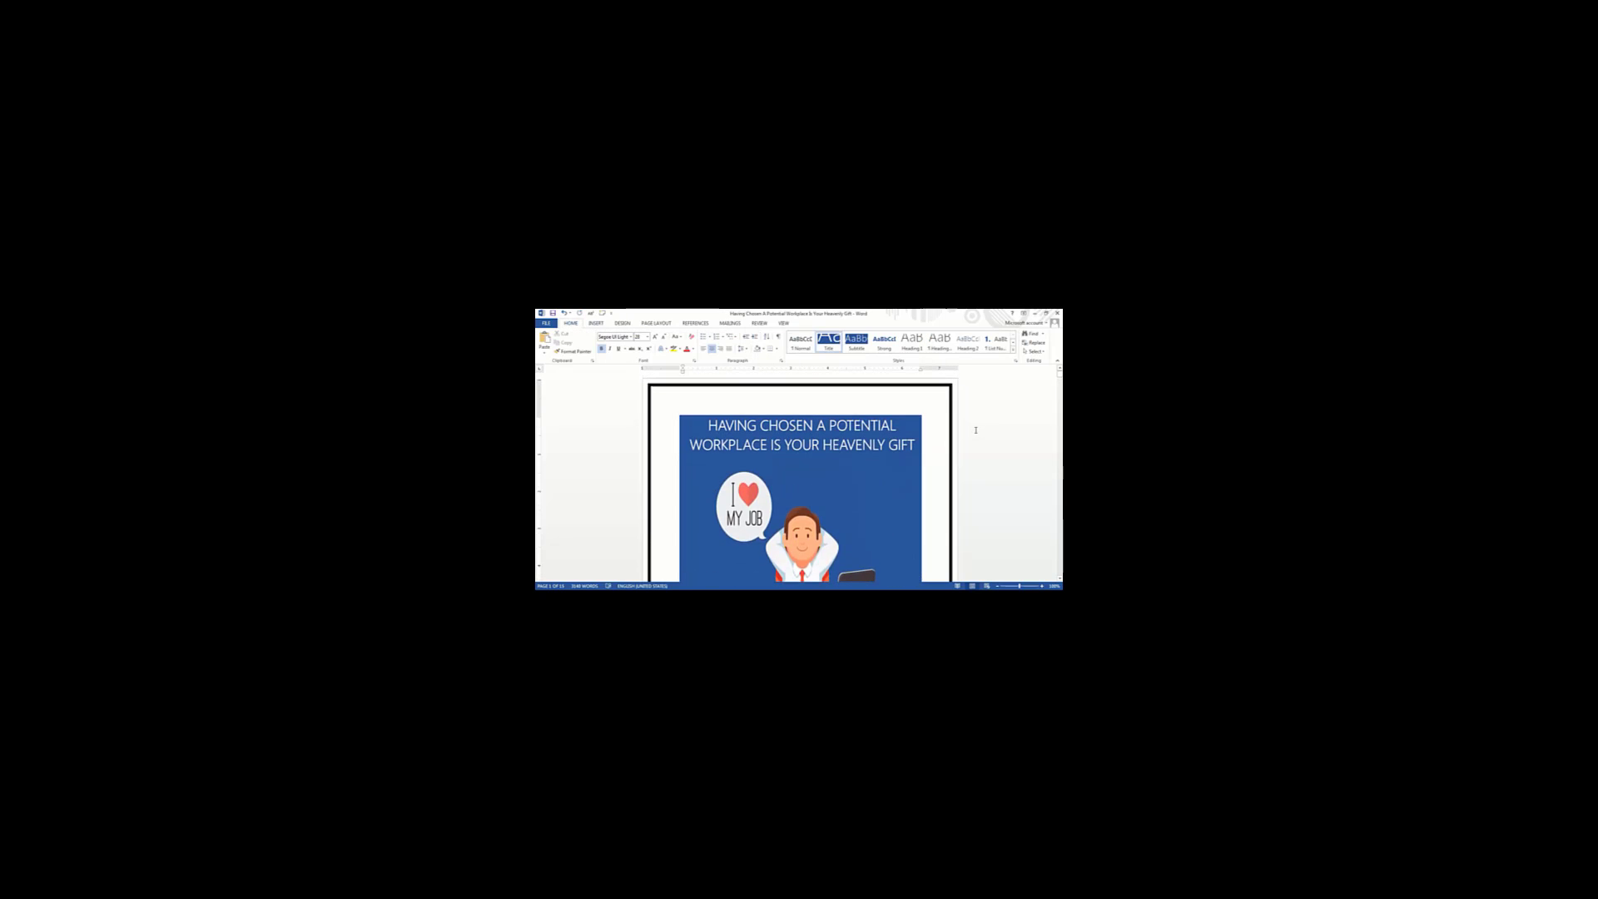
# Save As into the Authoring folder with PDF chosen as the file type
pyautogui.click(546, 322)
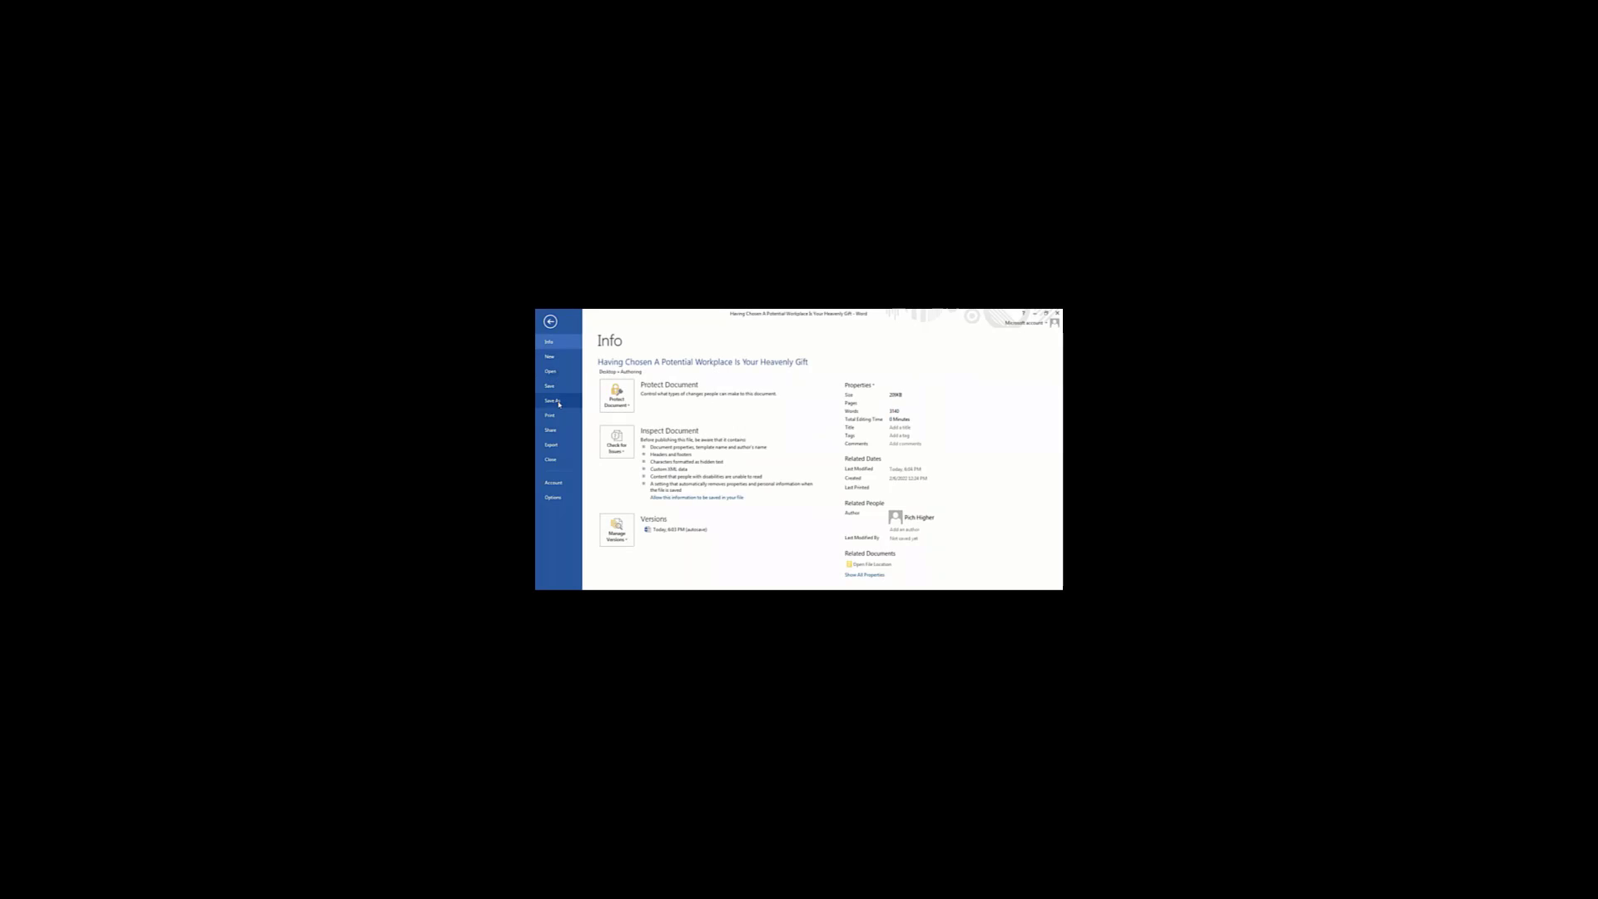
pyautogui.click(559, 403)
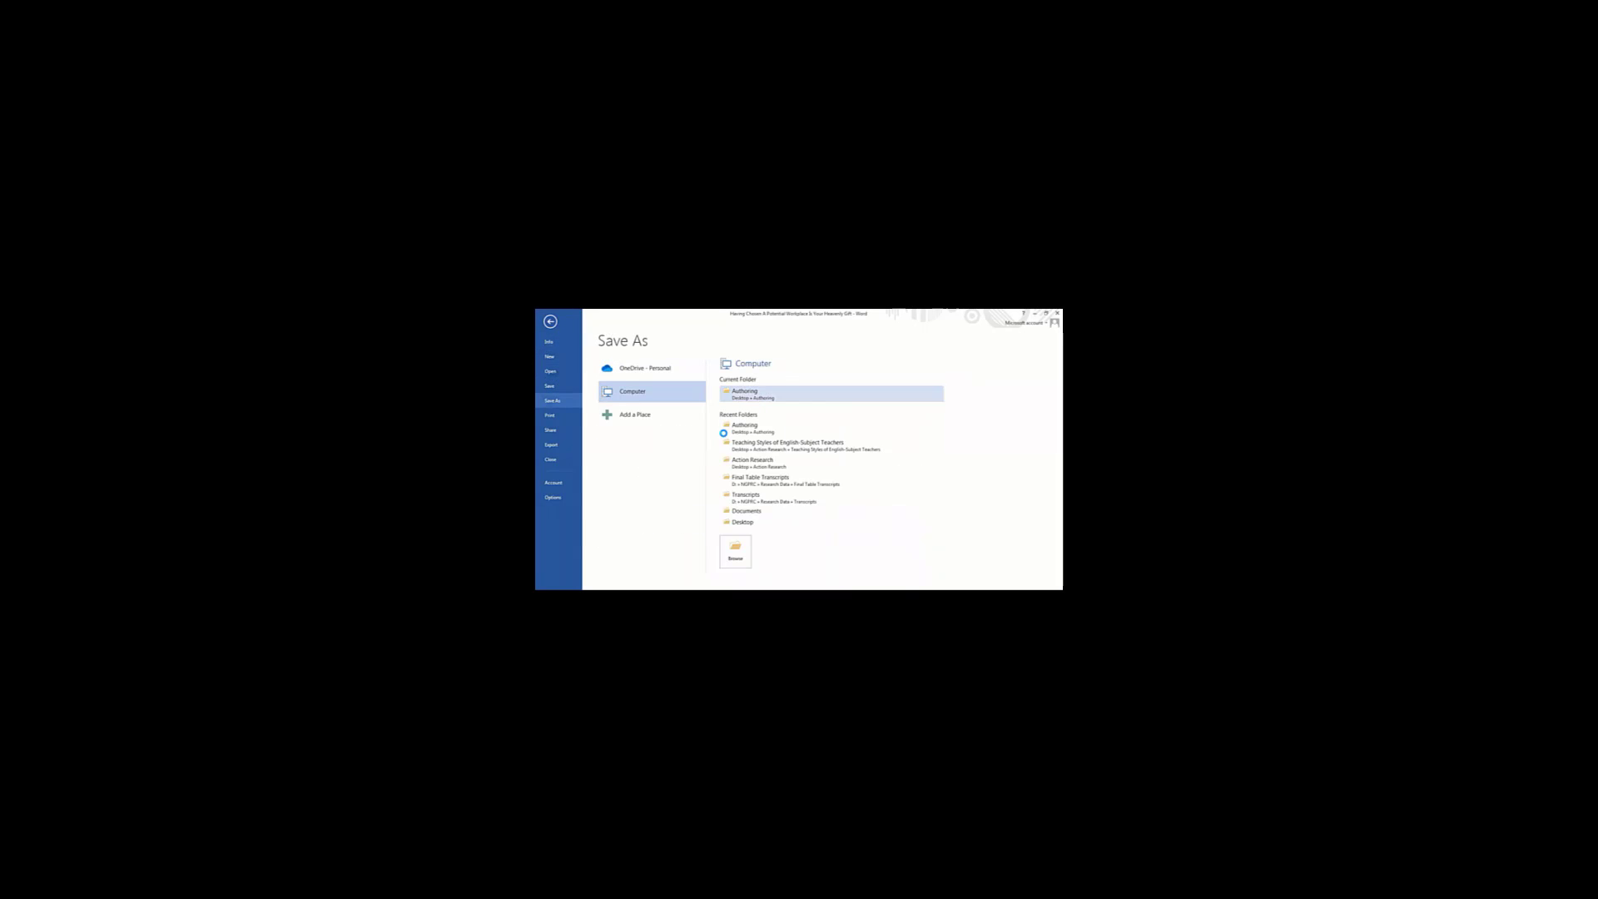
pyautogui.click(723, 429)
pyautogui.click(714, 508)
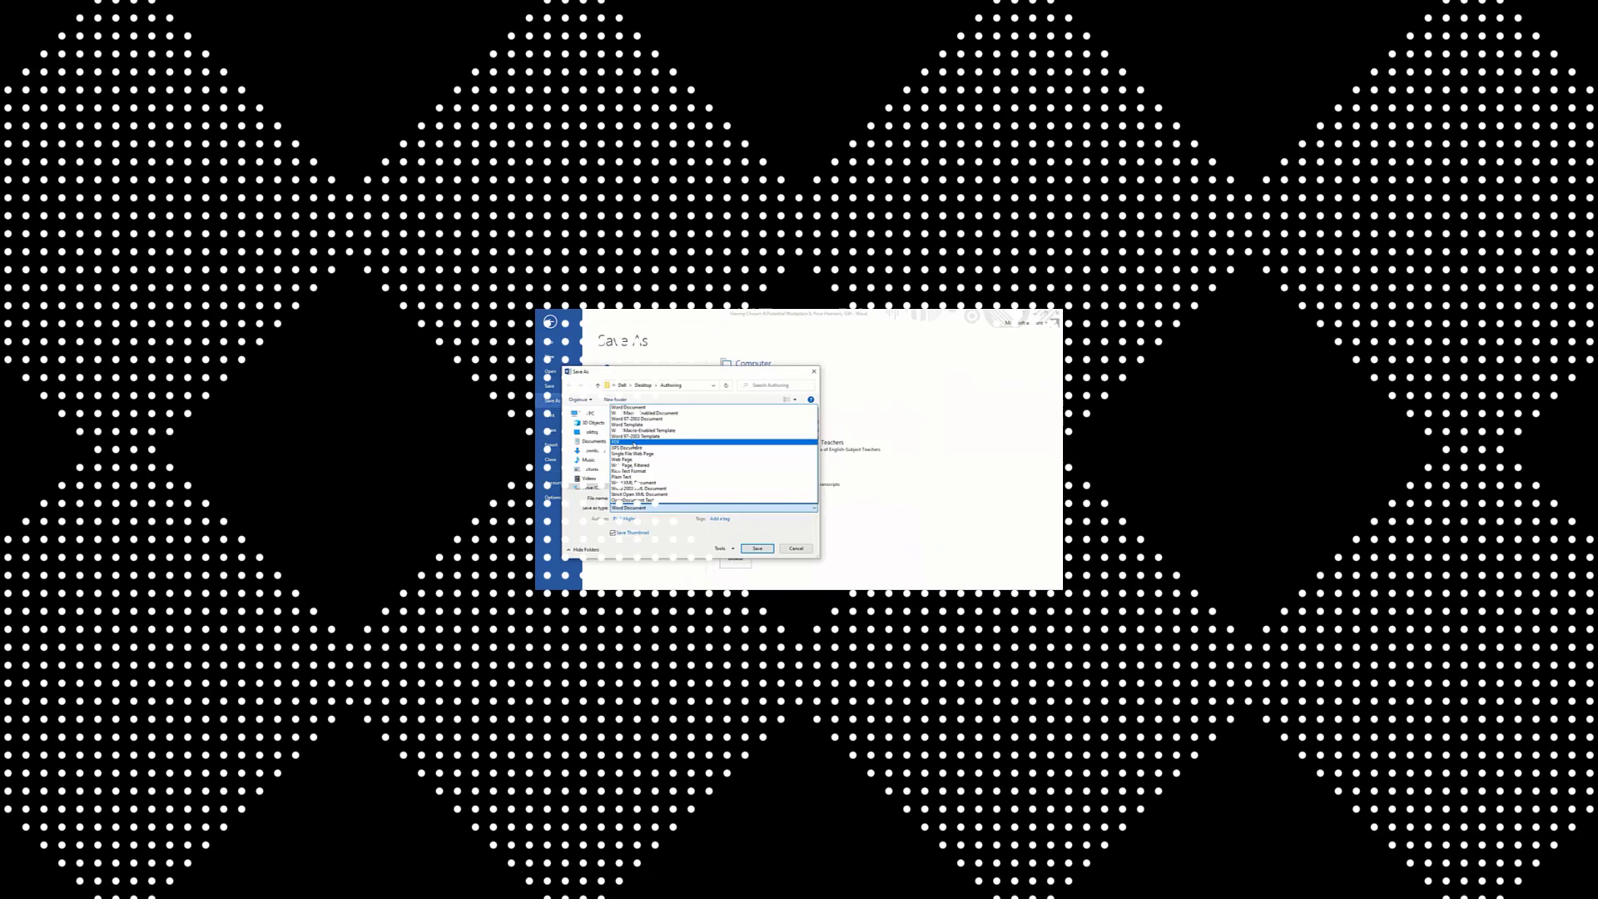